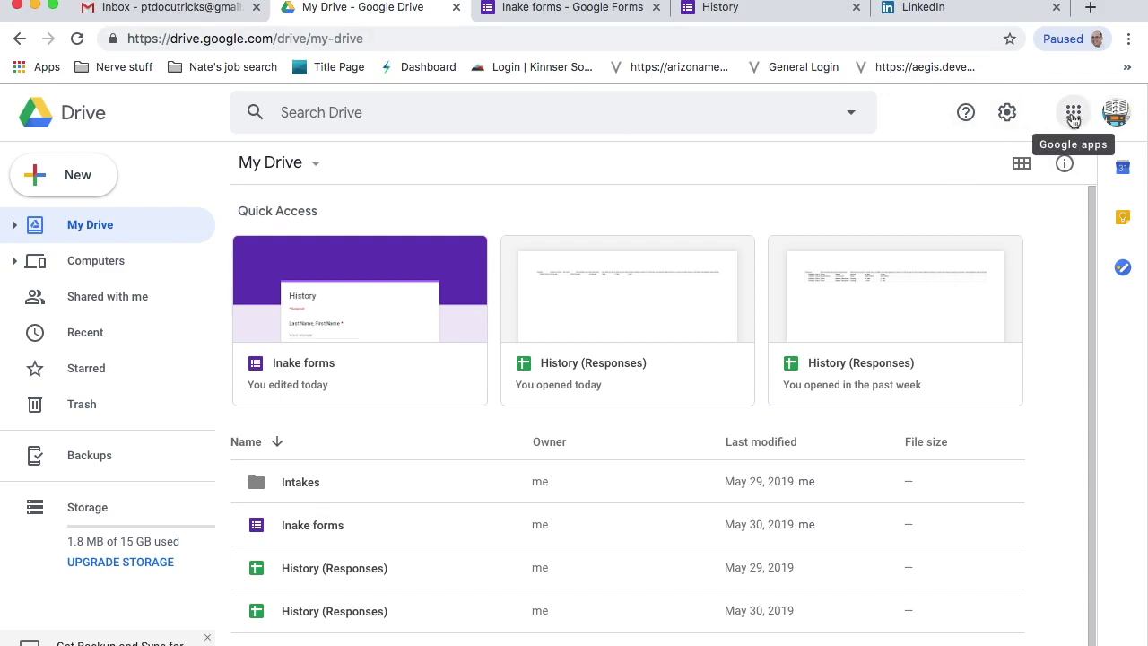
# - Browse the Google apps grid and Drive's New > More menu, then close both
pyautogui.click(1074, 117)
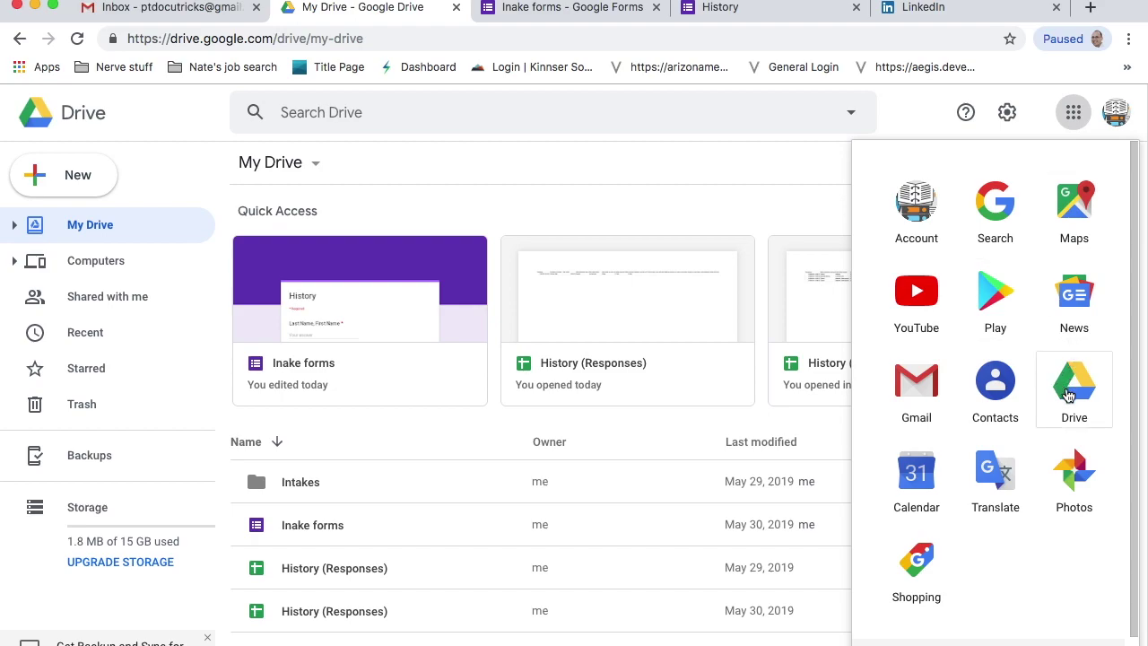
pyautogui.click(913, 115)
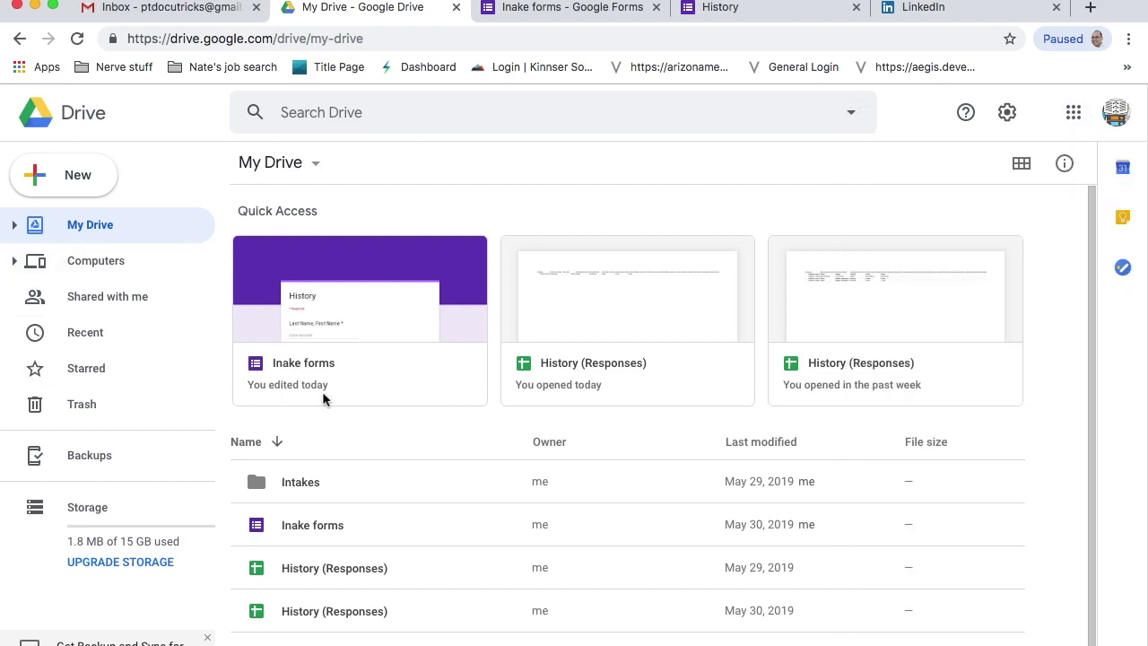
pyautogui.click(69, 179)
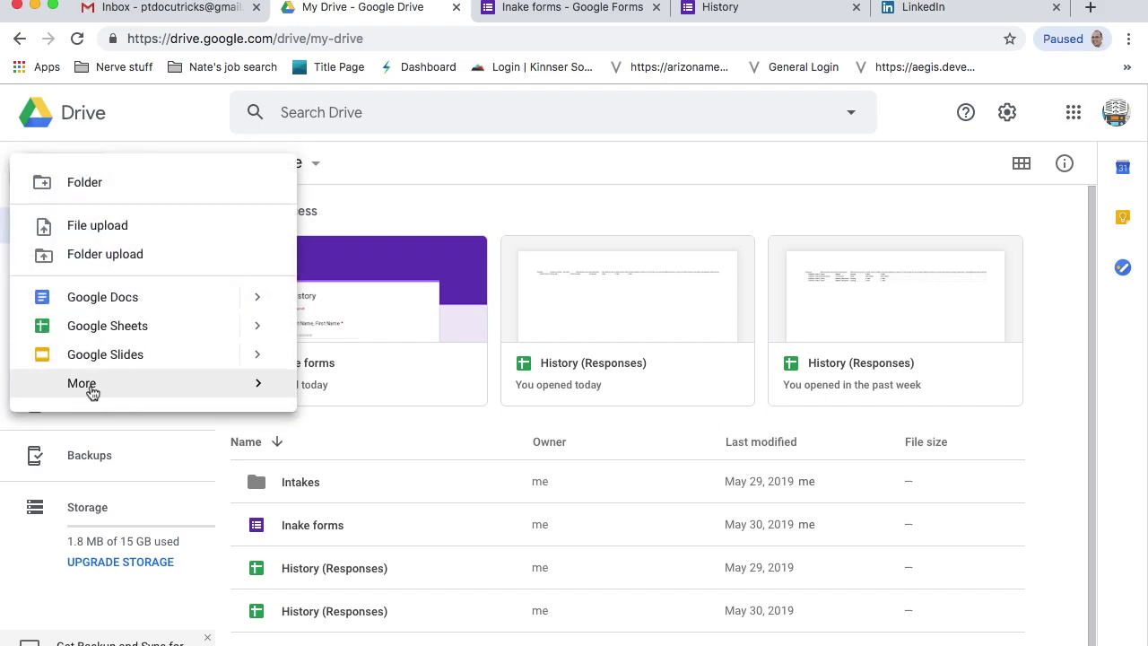
pyautogui.moveTo(93, 393)
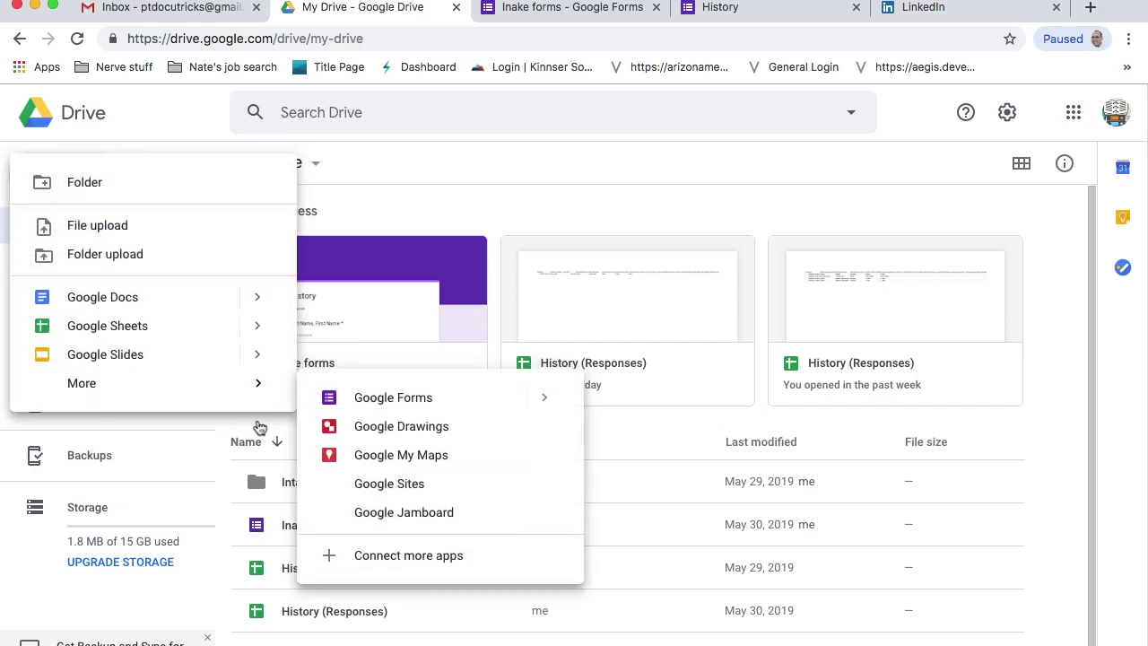
pyautogui.click(478, 163)
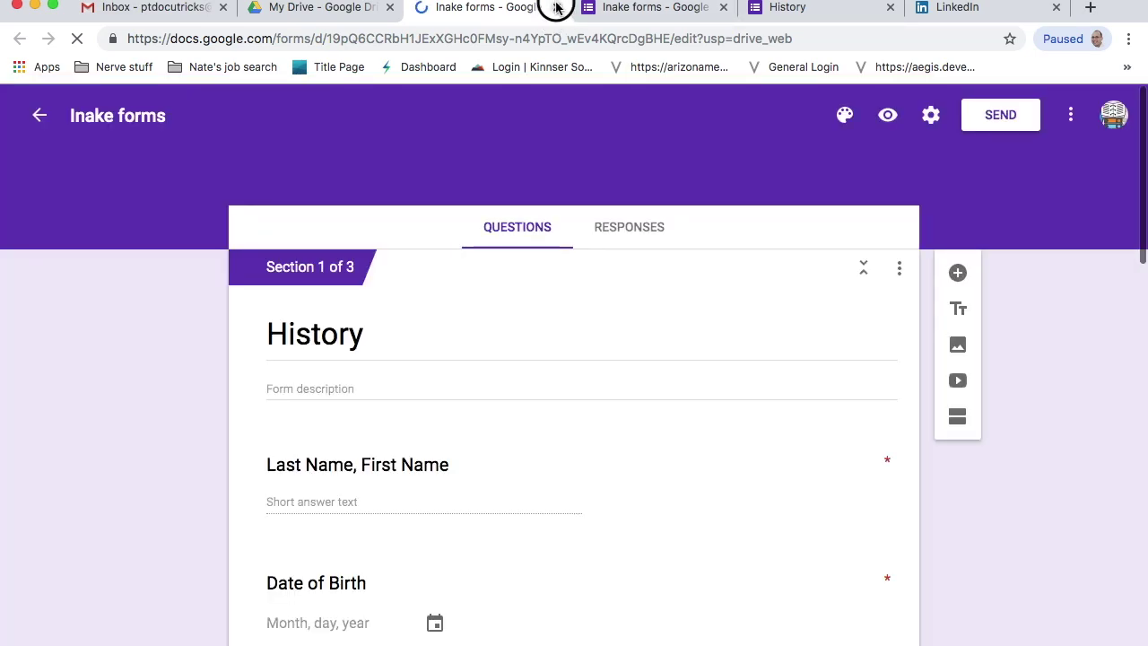
# - Close the duplicate Inake forms tab and switch to the already open form editor
pyautogui.click(556, 7)
pyautogui.click(516, 7)
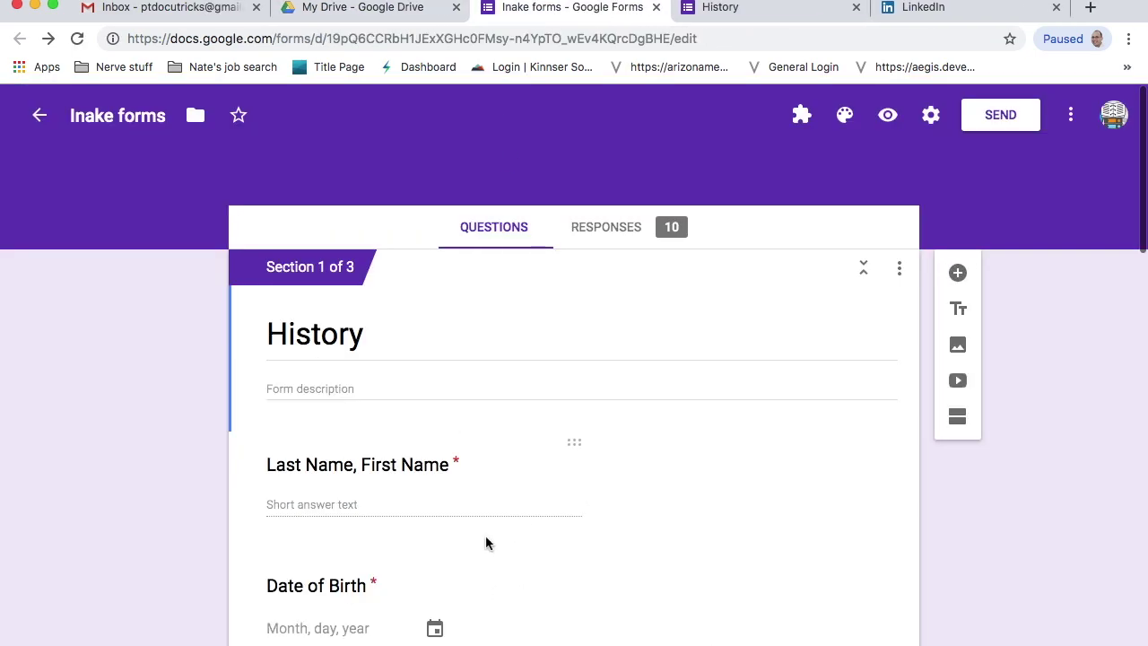
pyautogui.scroll(-3, 486, 542)
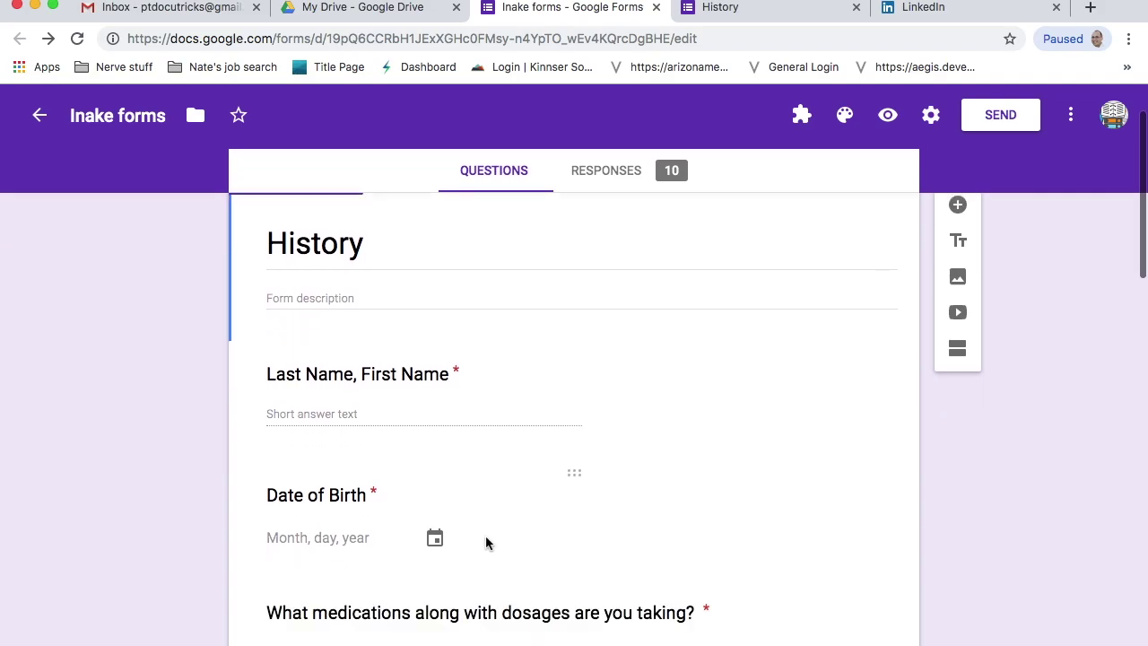
pyautogui.scroll(-2, 515, 472)
pyautogui.scroll(3, 514, 471)
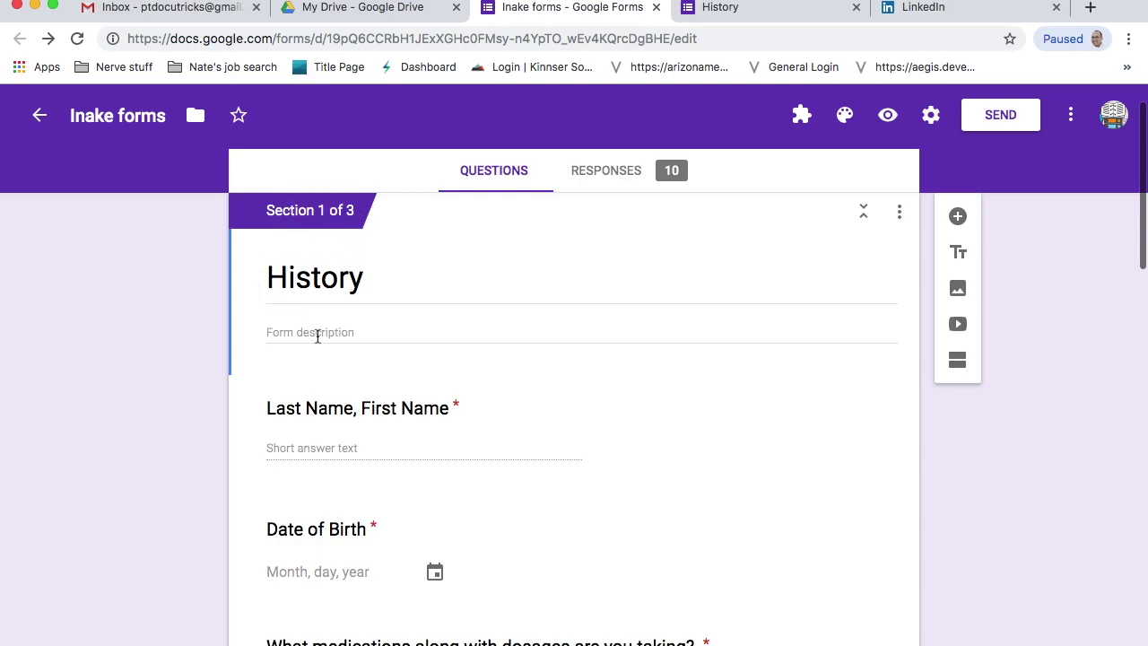
# - Scroll through the History, Consent form and HIPAA Compliance sections and back
pyautogui.scroll(-3, 426, 493)
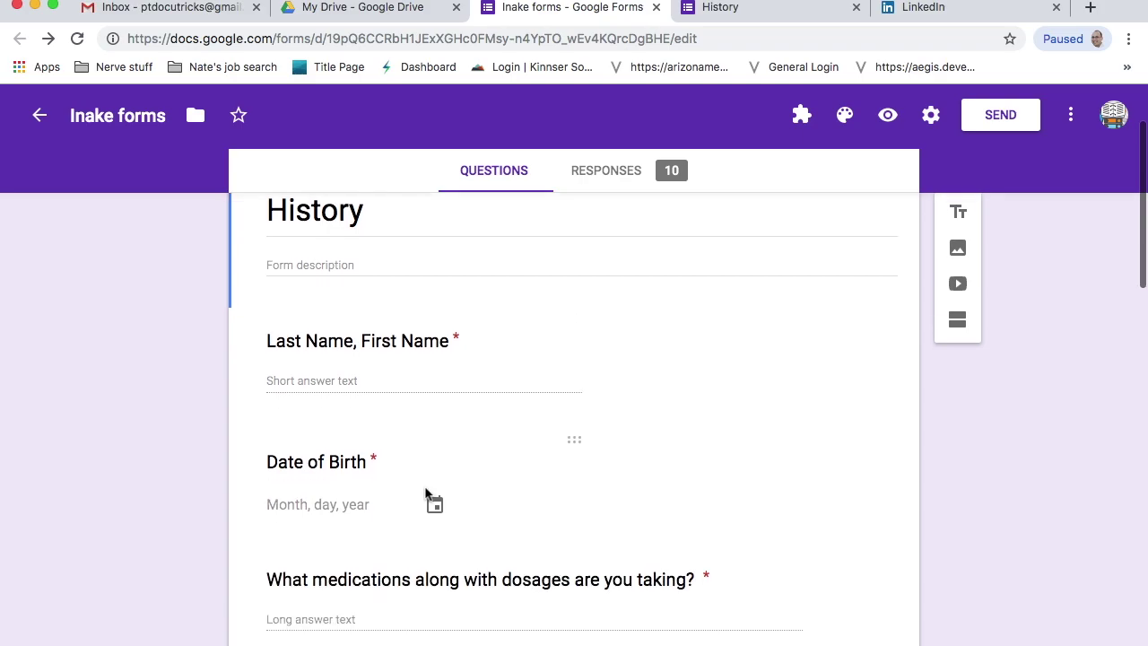
pyautogui.scroll(-7, 425, 493)
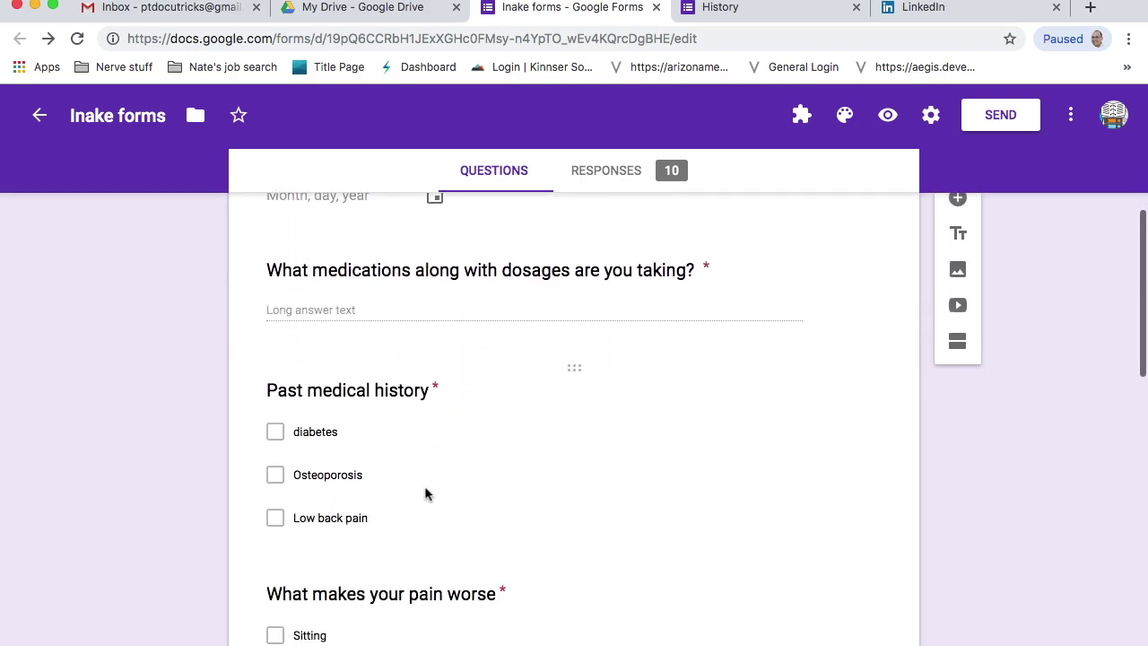
pyautogui.scroll(-1, 429, 485)
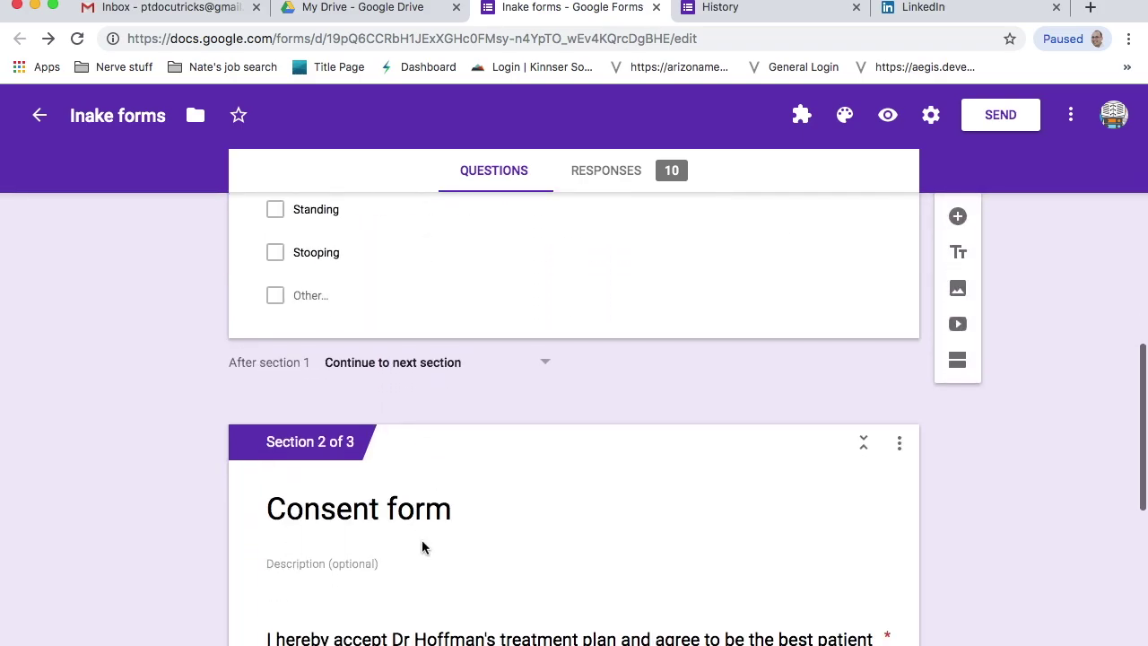
pyautogui.scroll(-7, 425, 548)
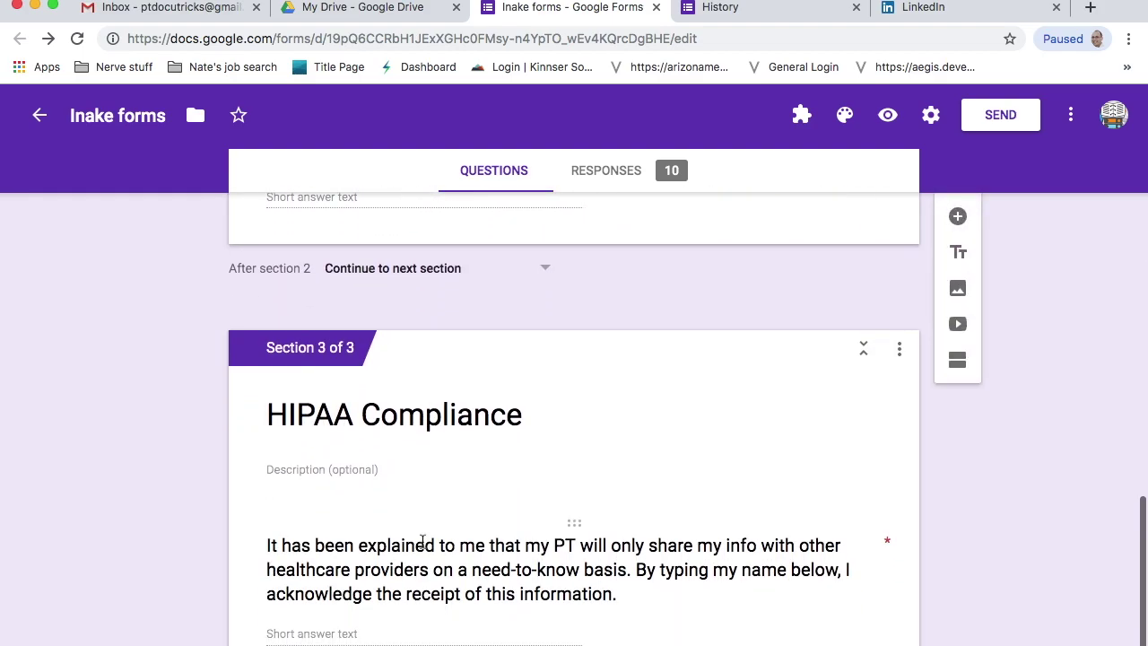
pyautogui.scroll(15, 423, 542)
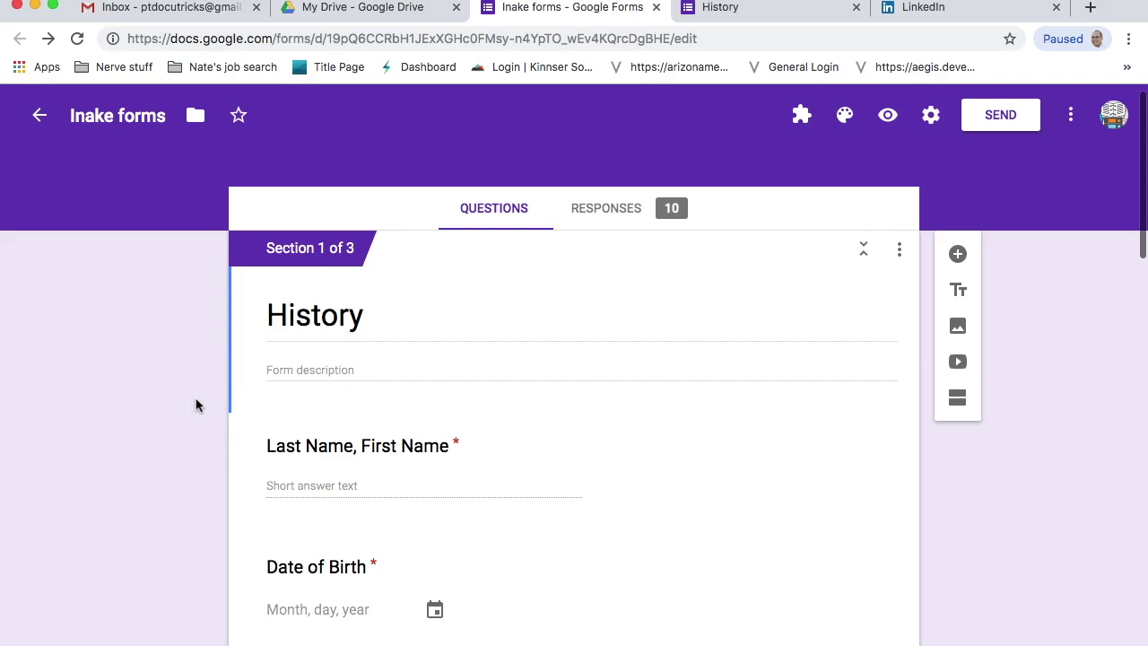
pyautogui.scroll(-15, 362, 440)
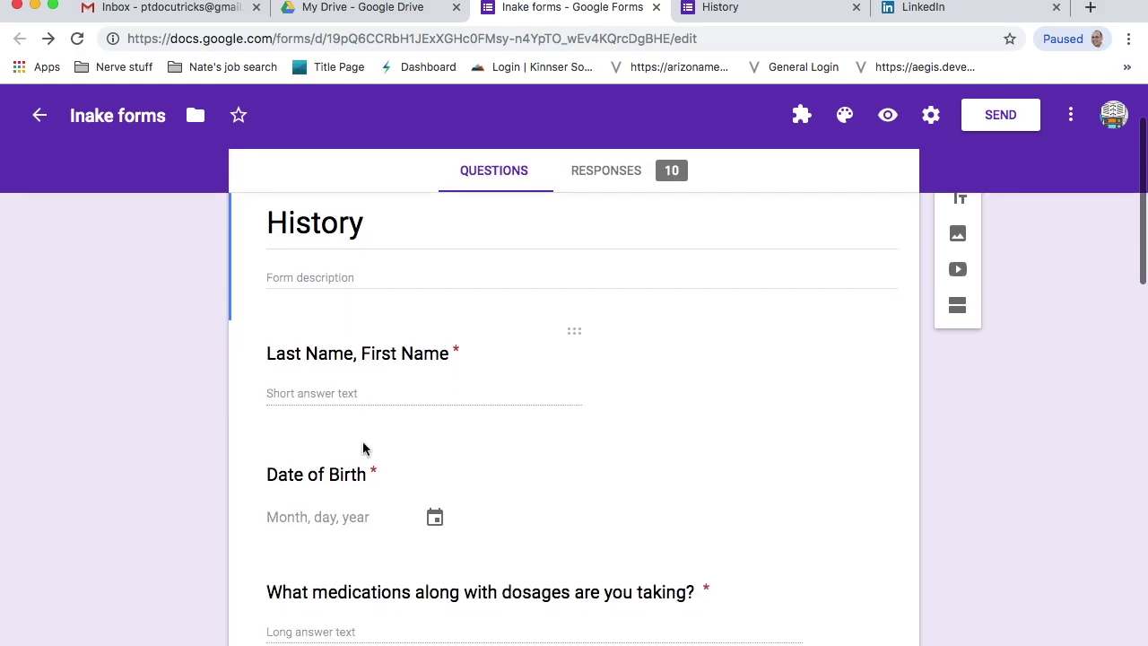
pyautogui.scroll(15, 363, 441)
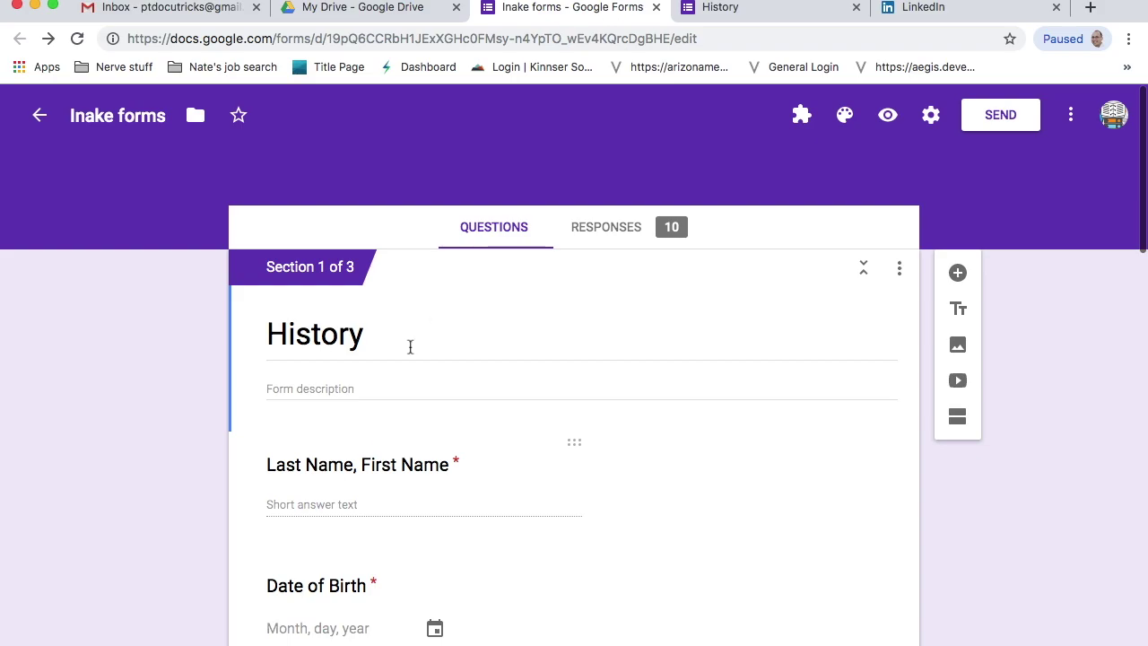
pyautogui.scroll(-2, 695, 359)
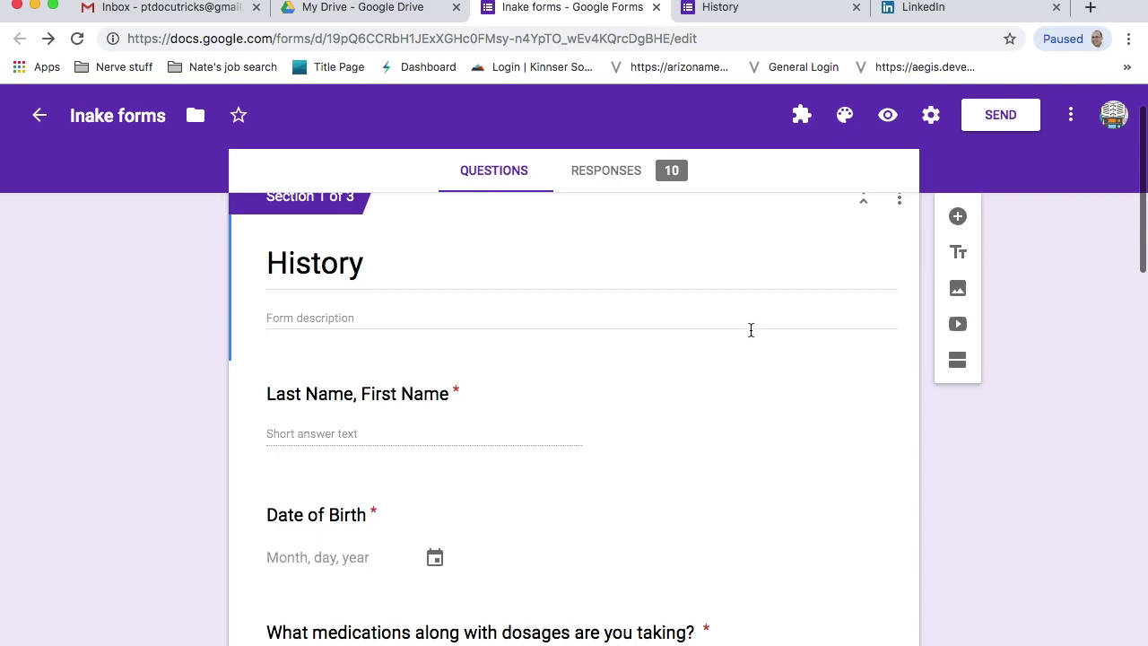
# - Select the Last Name, First Name question and check its type list, leaving Short answer
pyautogui.click(509, 440)
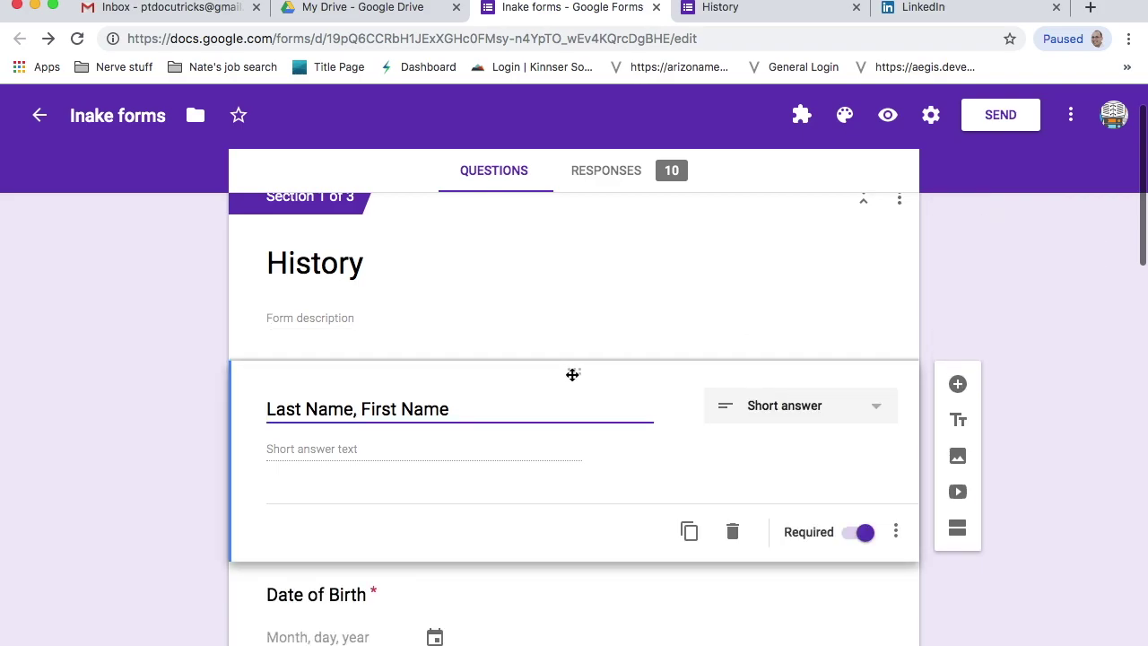
pyautogui.click(863, 405)
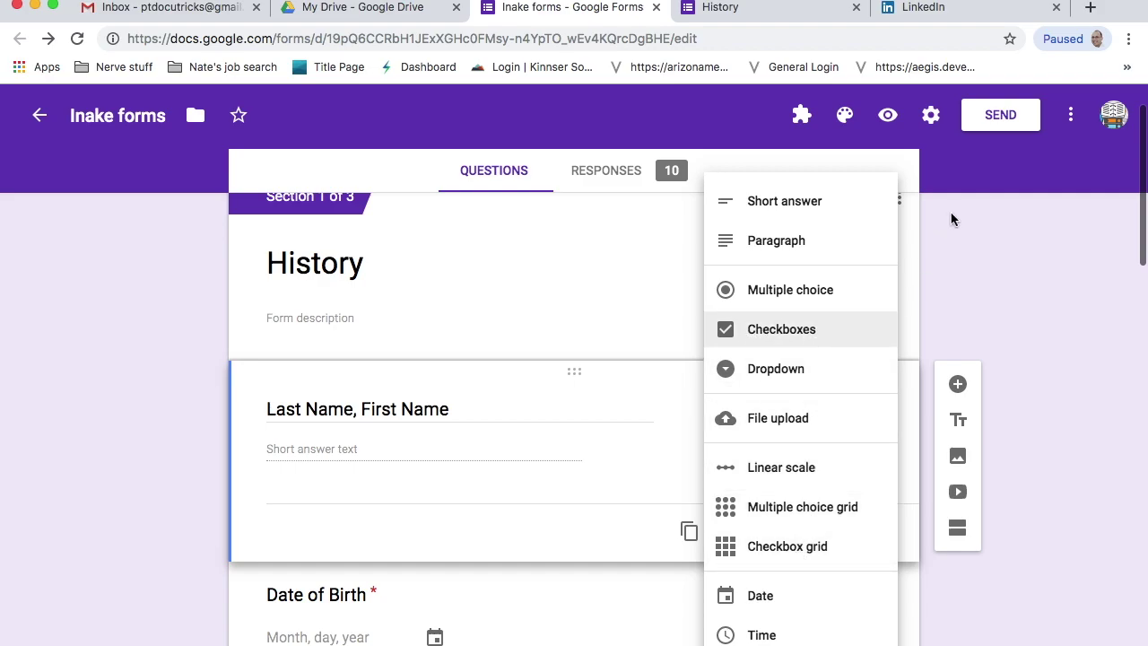
pyautogui.click(979, 269)
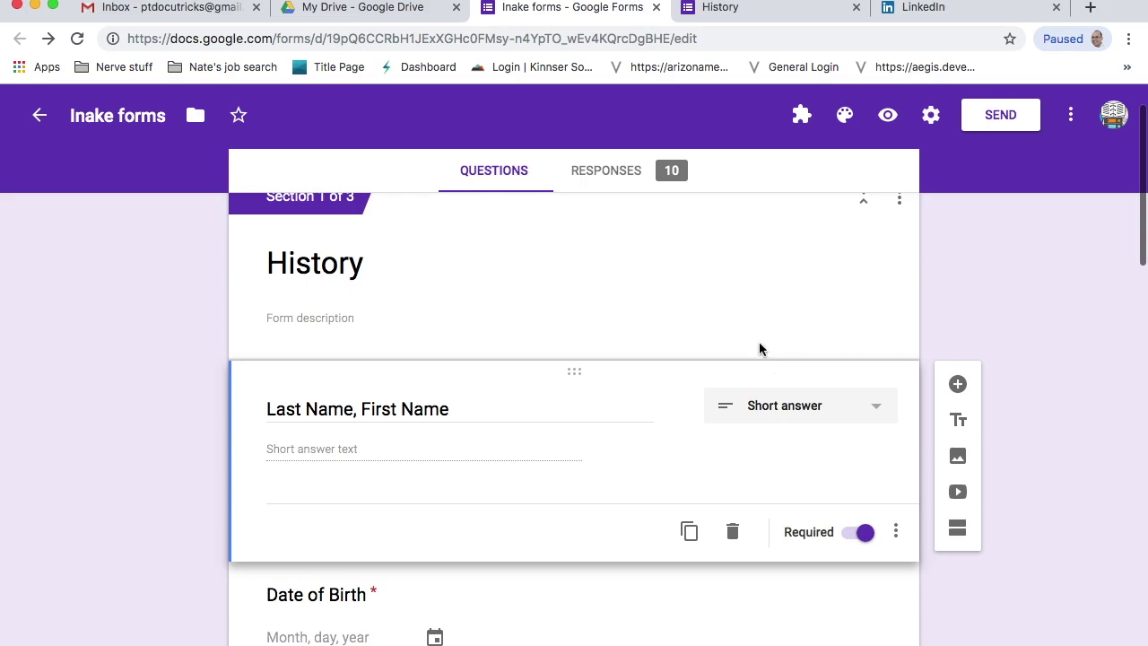
# - Glance at the add-ons gallery, then launch Form Publisher from the Add-ons menu and get started
pyautogui.click(1072, 116)
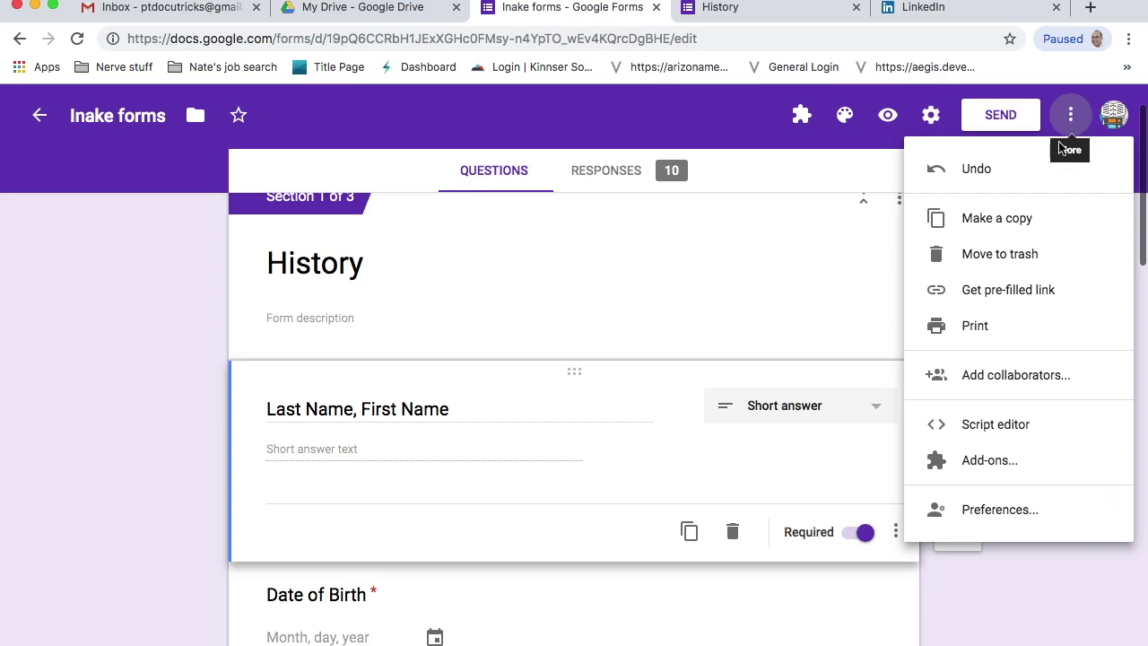
pyautogui.click(982, 465)
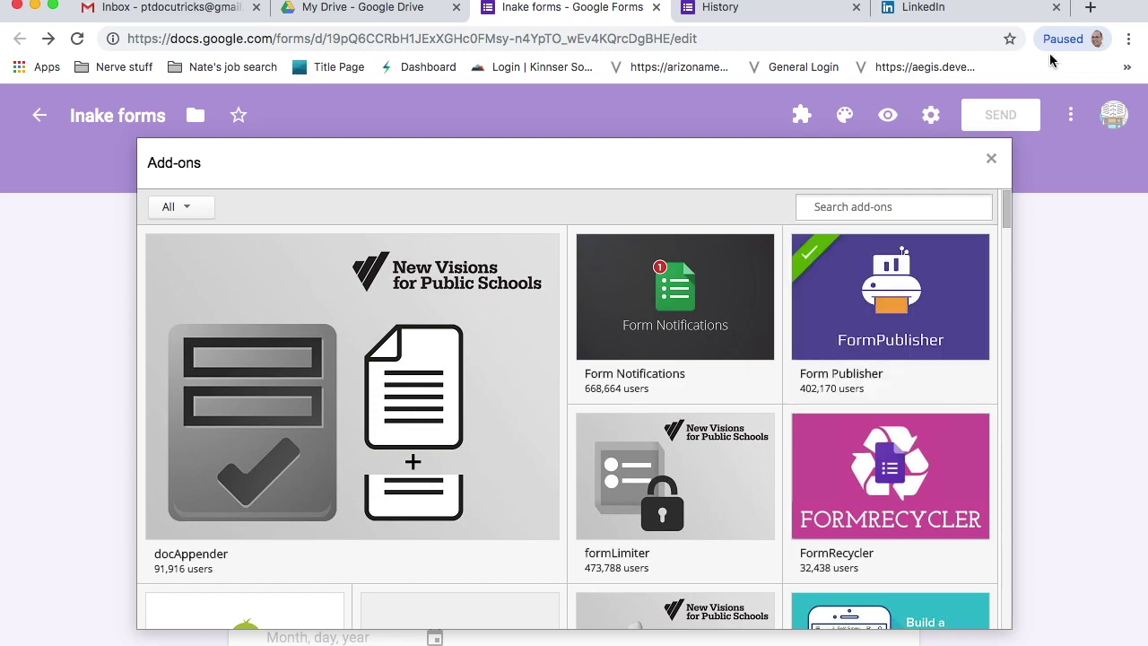
pyautogui.click(991, 159)
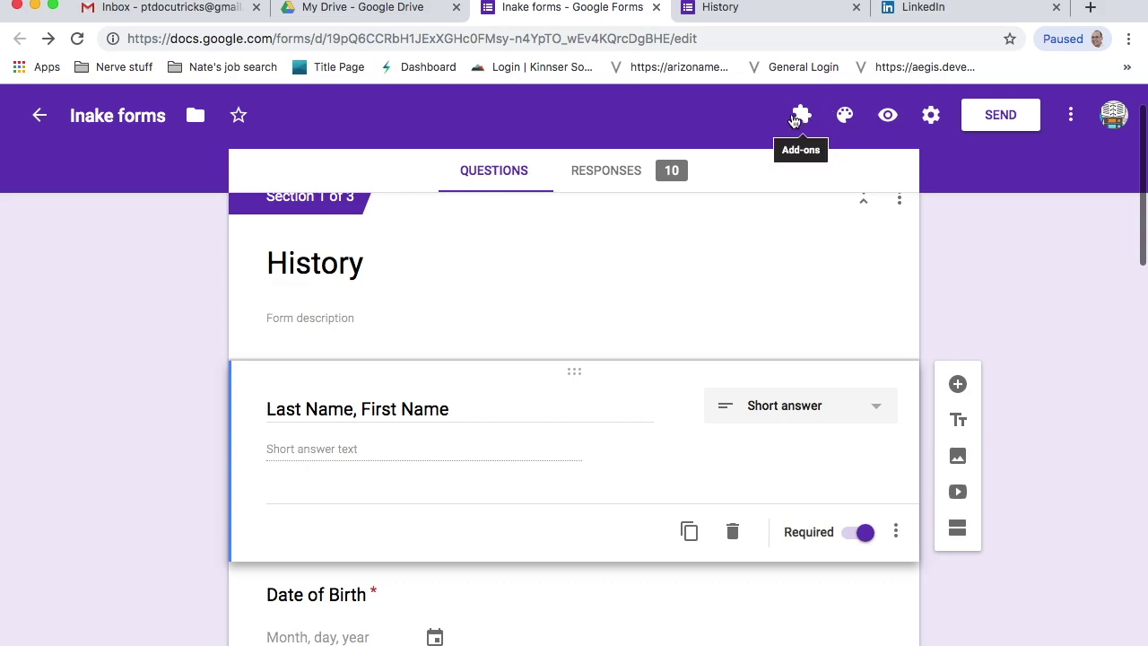
pyautogui.click(801, 117)
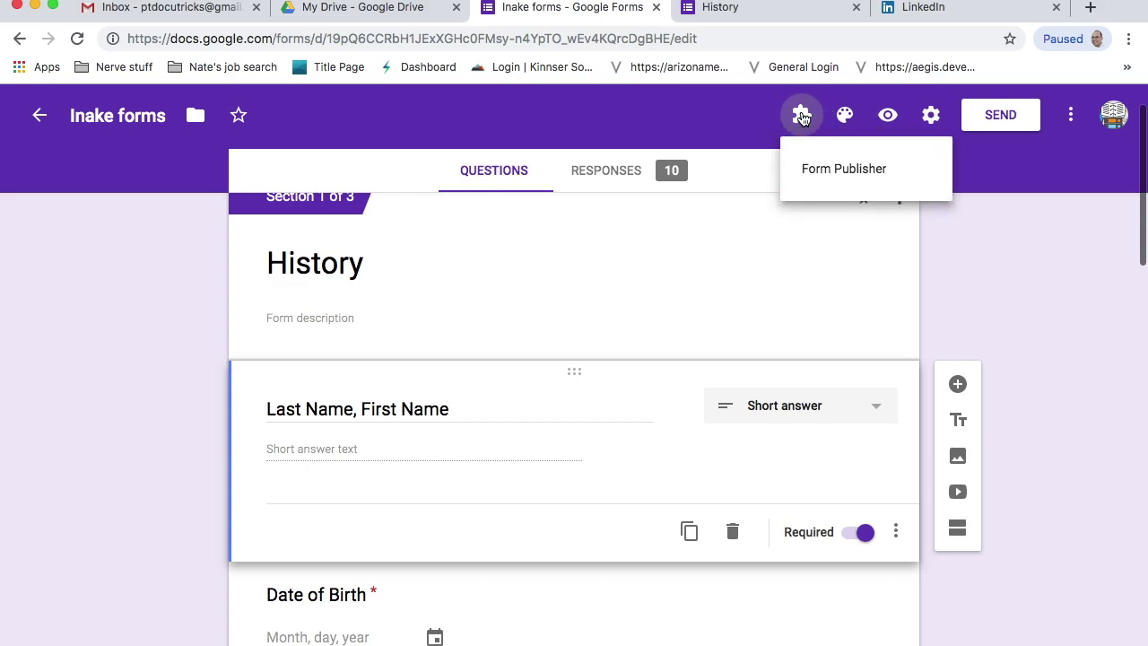
pyautogui.click(836, 172)
pyautogui.click(538, 205)
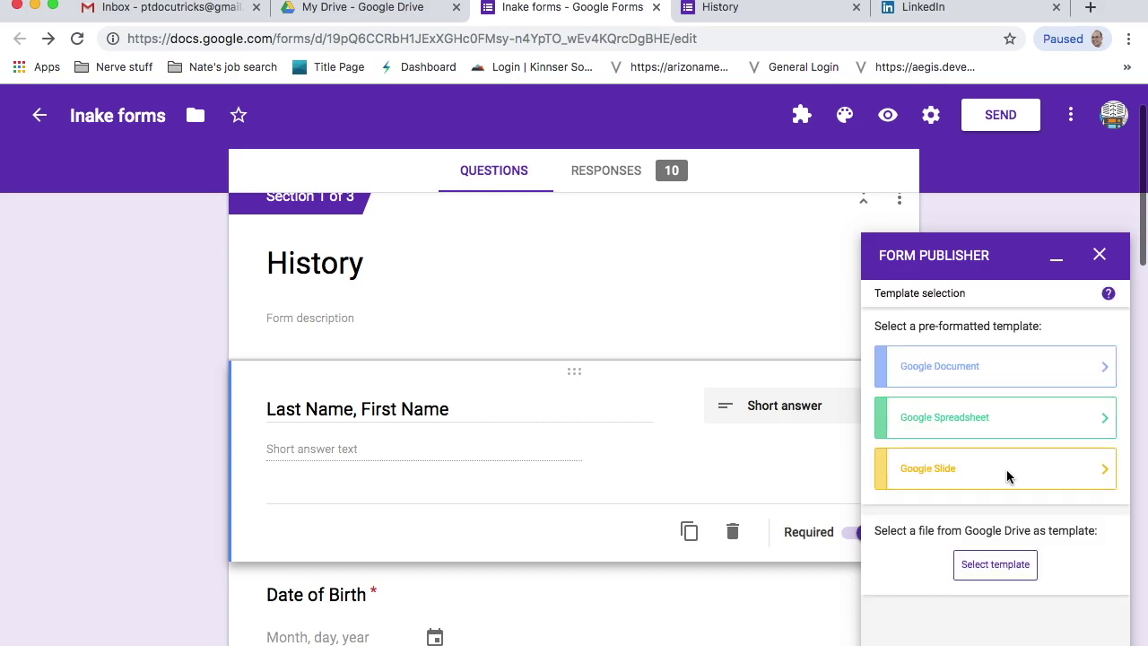
# - Generate a pre-formatted Google Document template and select its document title for renaming
pyautogui.click(957, 377)
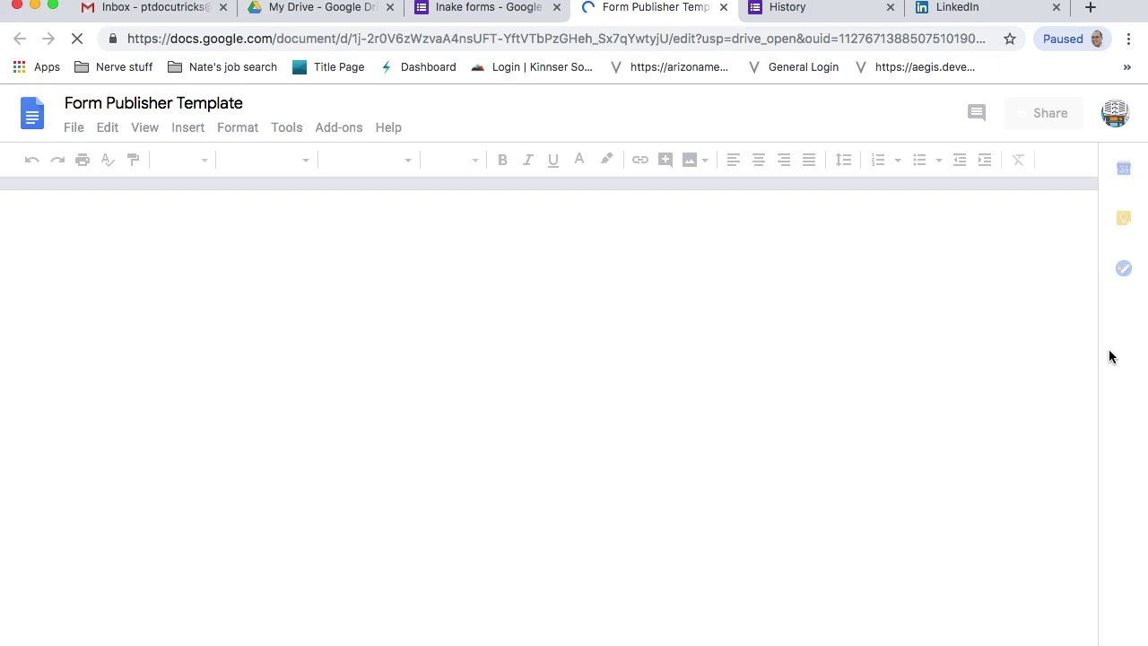
pyautogui.click(183, 106)
# - Name the document Patient History and replace the <<Template Title>> heading with Patient History
pyautogui.click(183, 106)
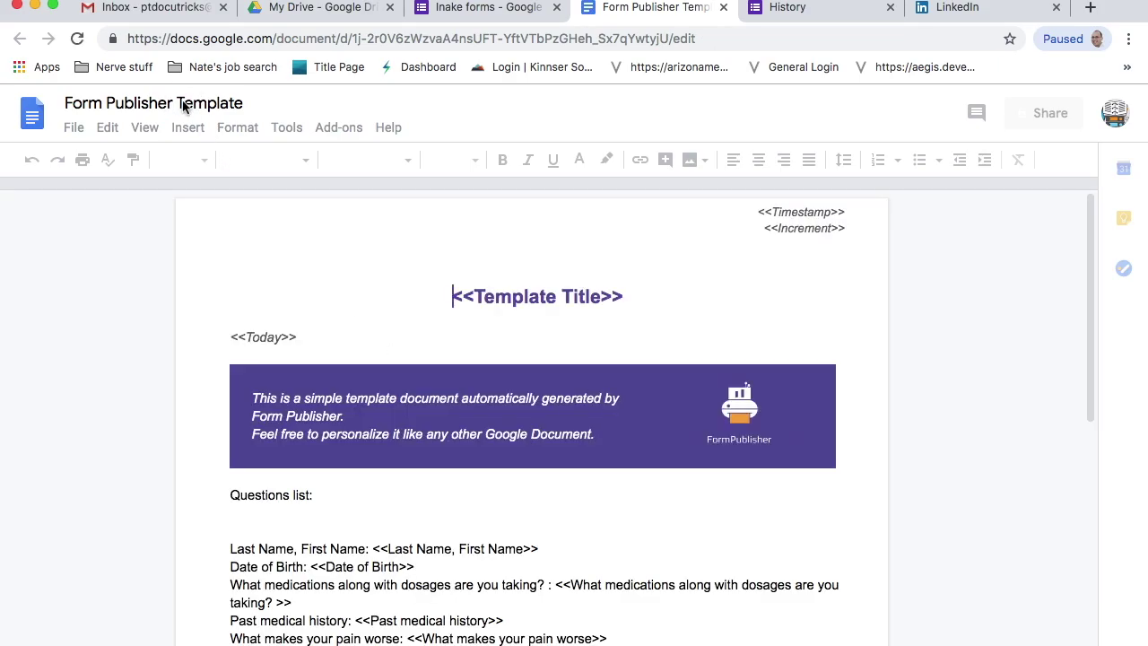
pyautogui.write('Pa')
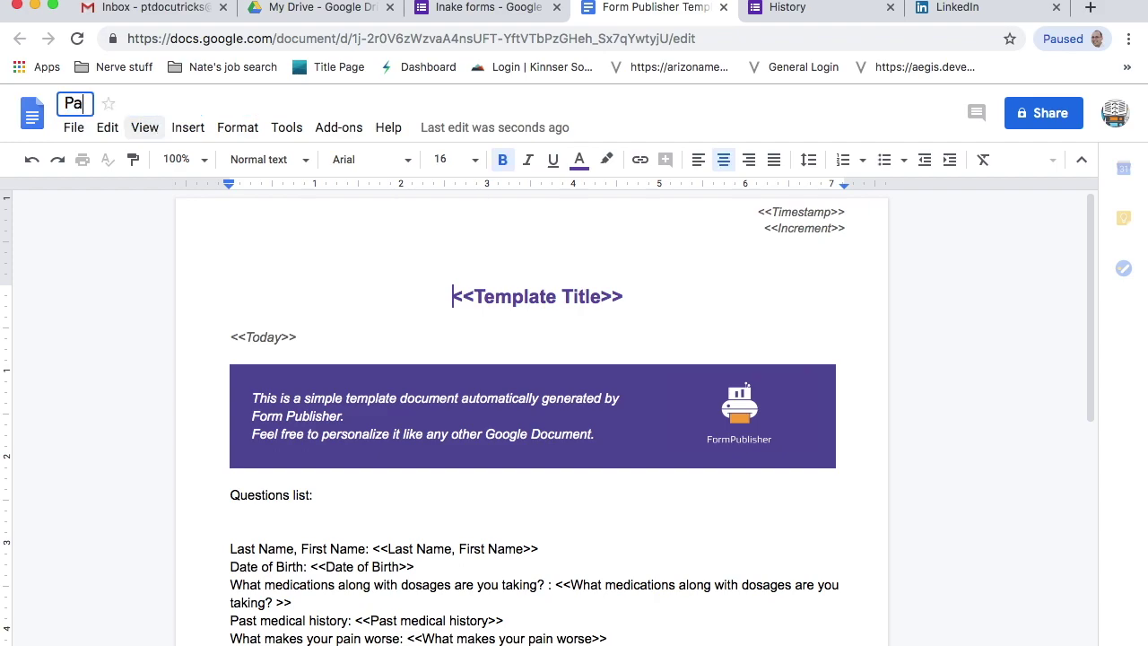
pyautogui.write('tient History')
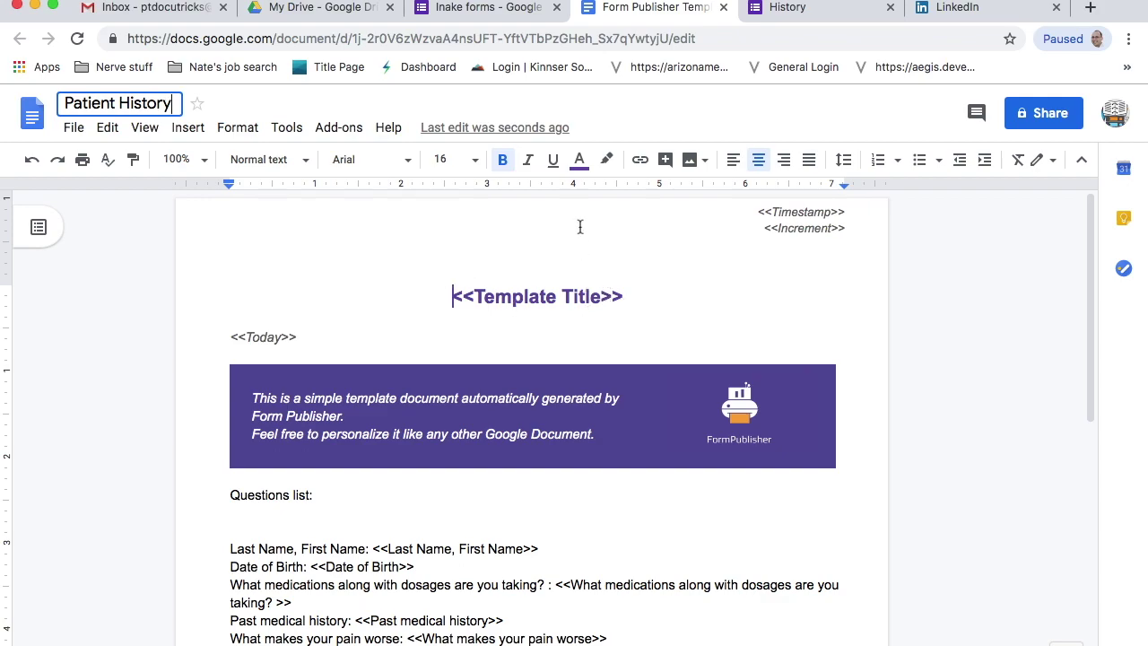
pyautogui.click(489, 7)
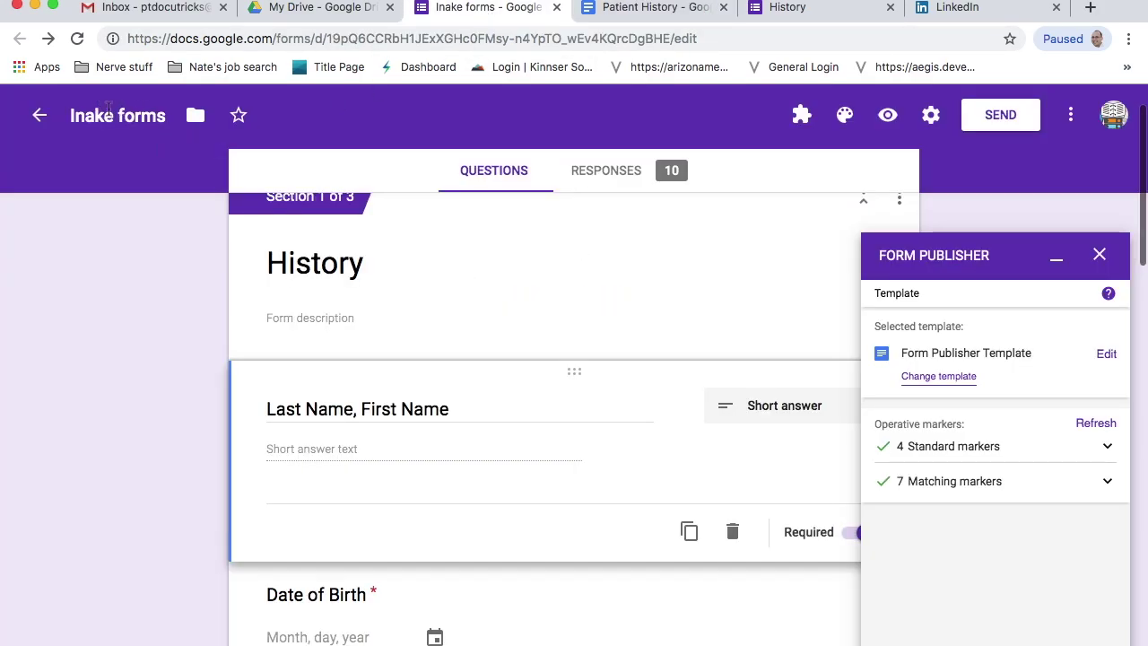
pyautogui.click(788, 9)
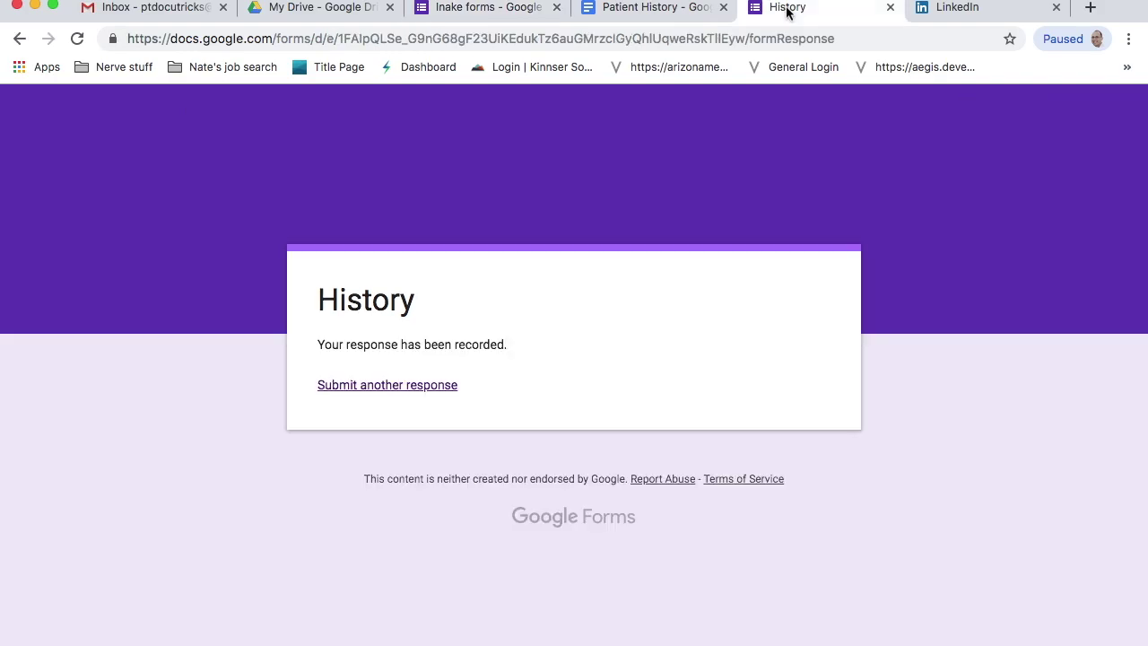
pyautogui.click(658, 8)
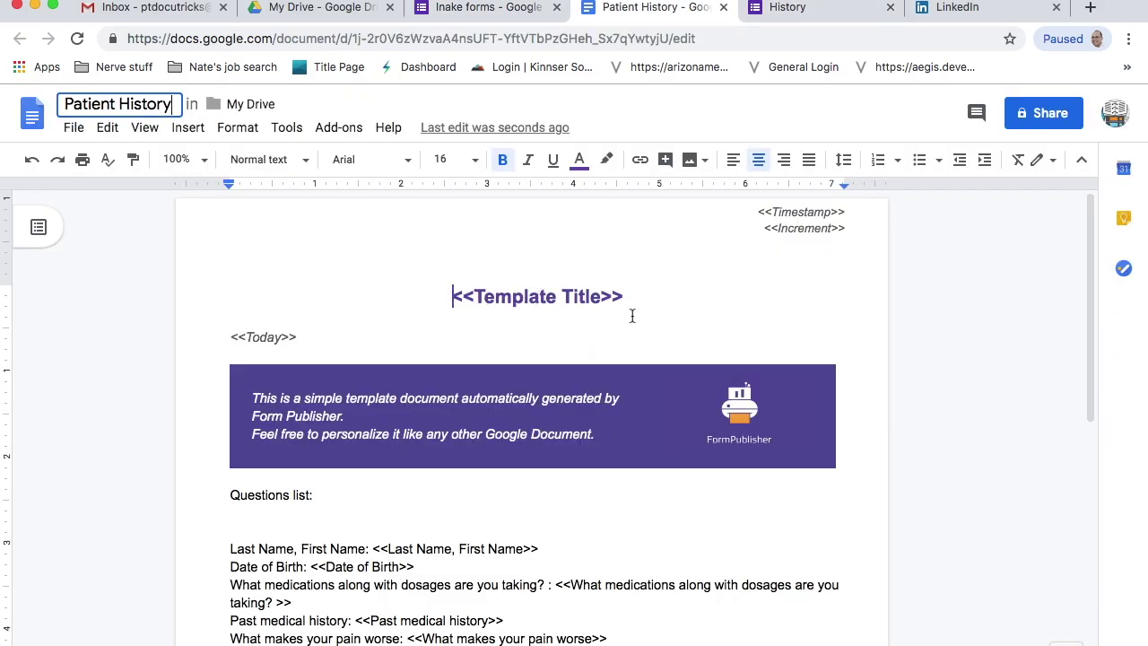
pyautogui.moveTo(629, 291); pyautogui.dragTo(439, 296)
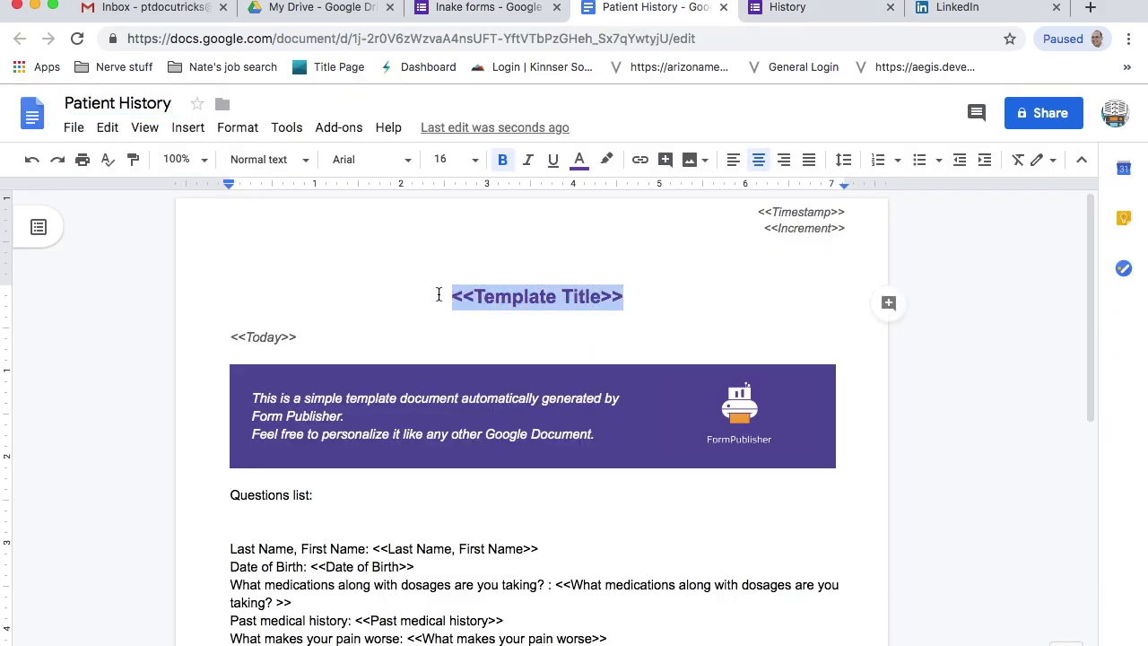
pyautogui.write('Patient H')
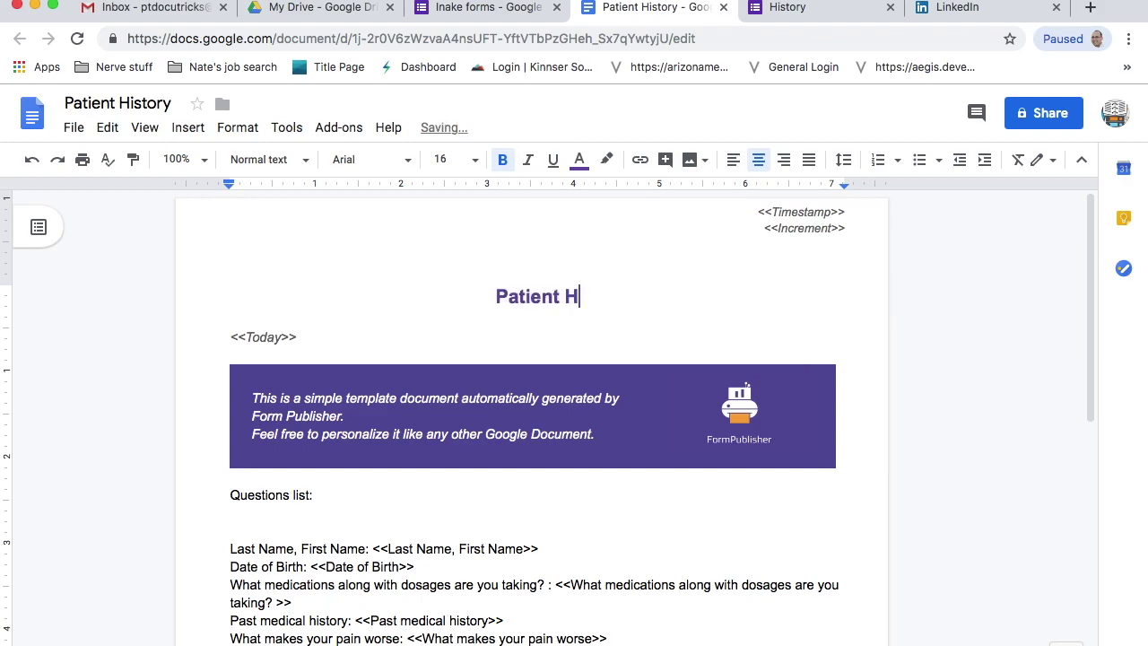
pyautogui.write('istroy')
pyautogui.press('BackSpace')
pyautogui.press('BackSpace')
pyautogui.press('BackSpace')
pyautogui.write('ory')
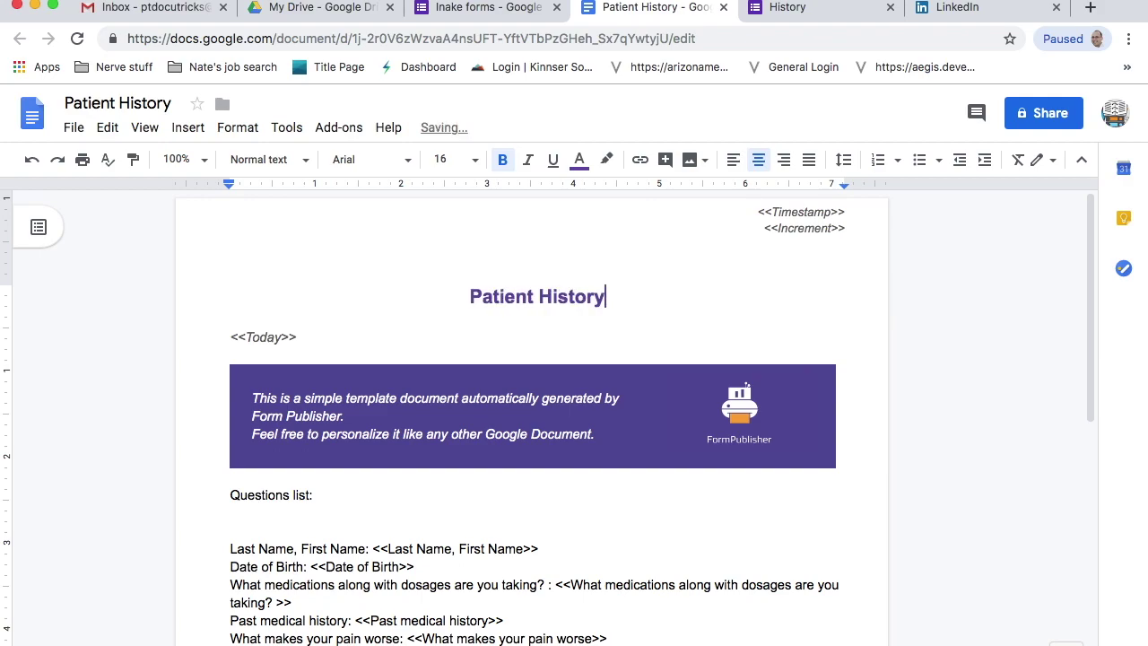
# - Delete the purple banner, FormPublisher logo, 'Questions list:' label and blank lines above Last Name
pyautogui.click(433, 387)
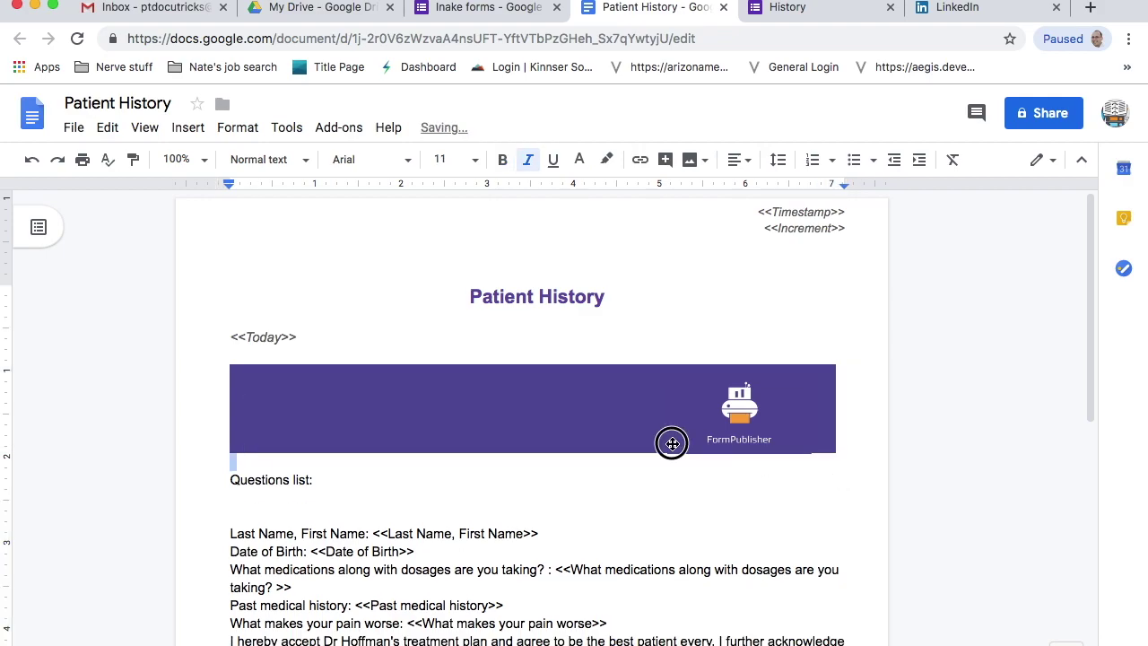
pyautogui.click(515, 396)
pyautogui.press('Delete')
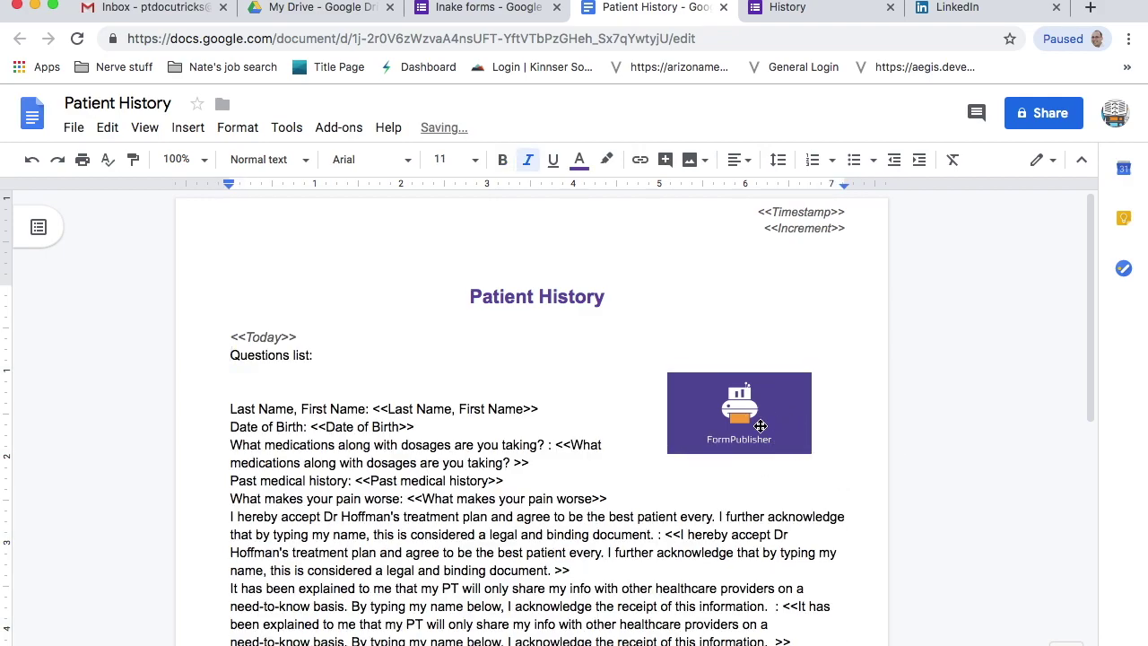
pyautogui.click(763, 429)
pyautogui.press('Delete')
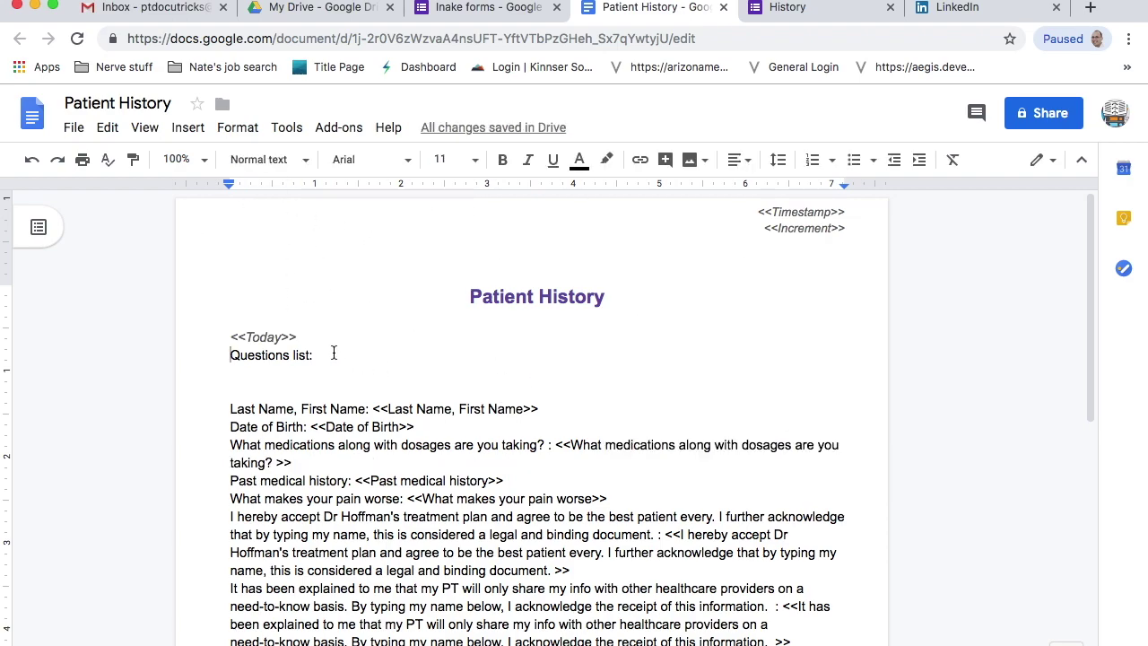
pyautogui.moveTo(326, 356); pyautogui.dragTo(210, 357)
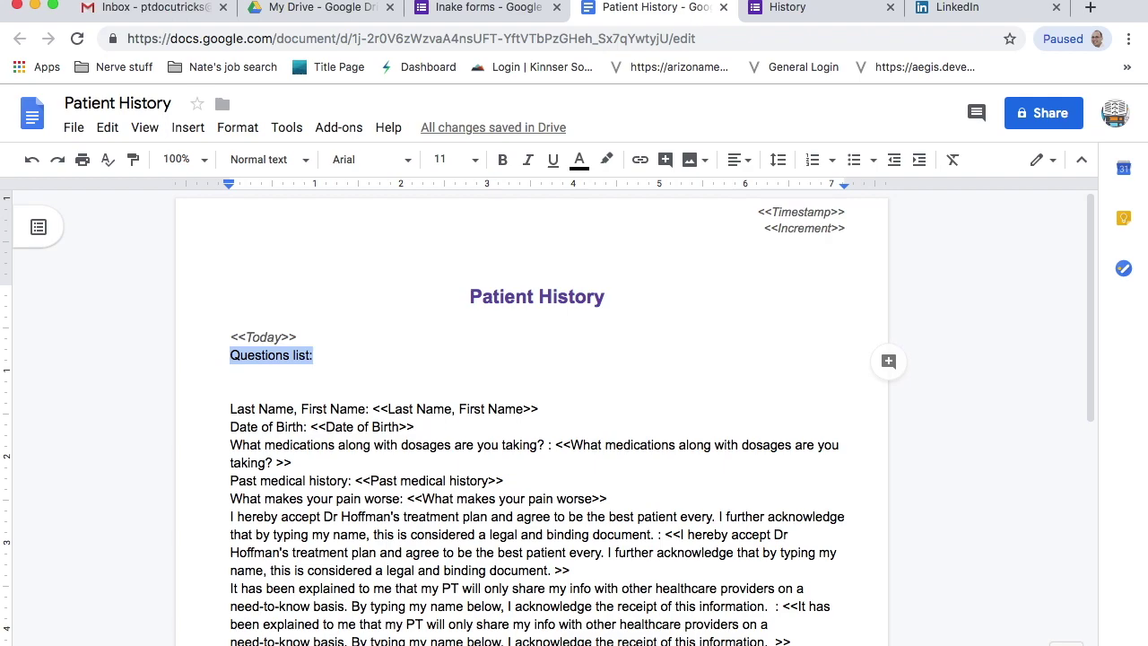
pyautogui.press('BackSpace')
pyautogui.click(189, 127)
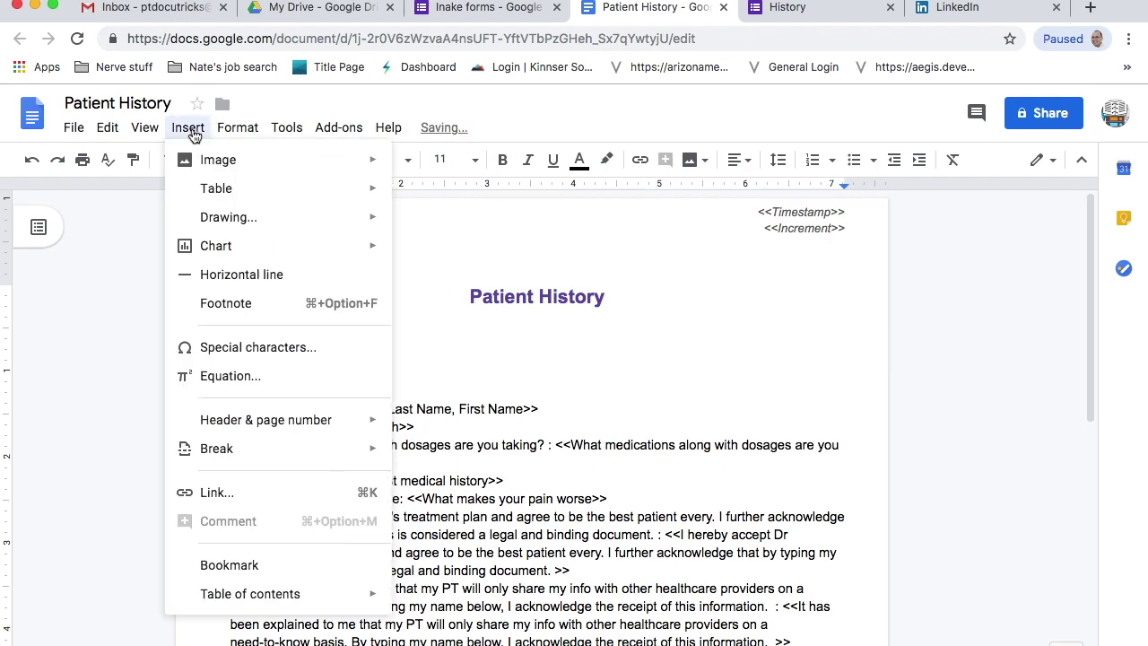
pyautogui.click(779, 312)
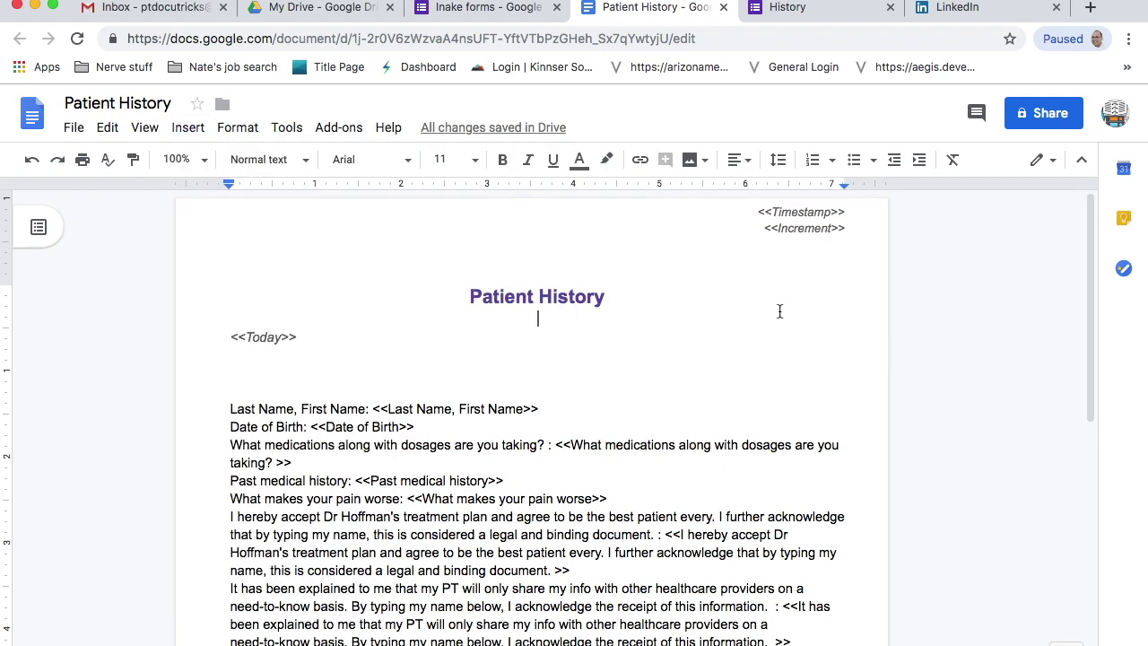
pyautogui.click(238, 387)
pyautogui.press('BackSpace')
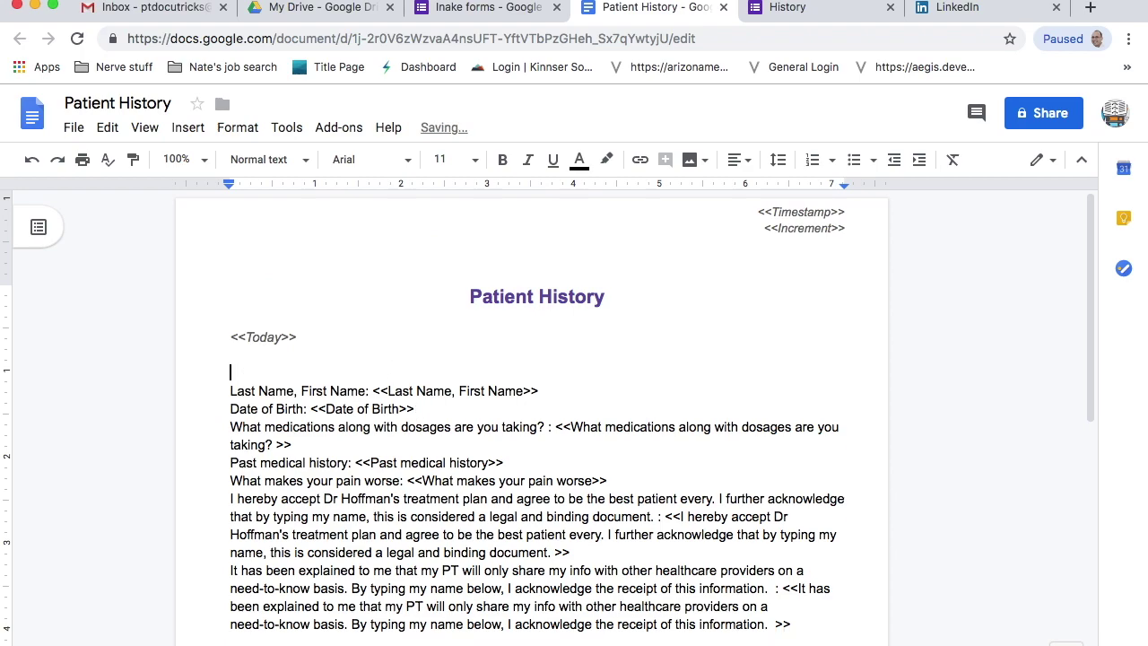
pyautogui.press('BackSpace')
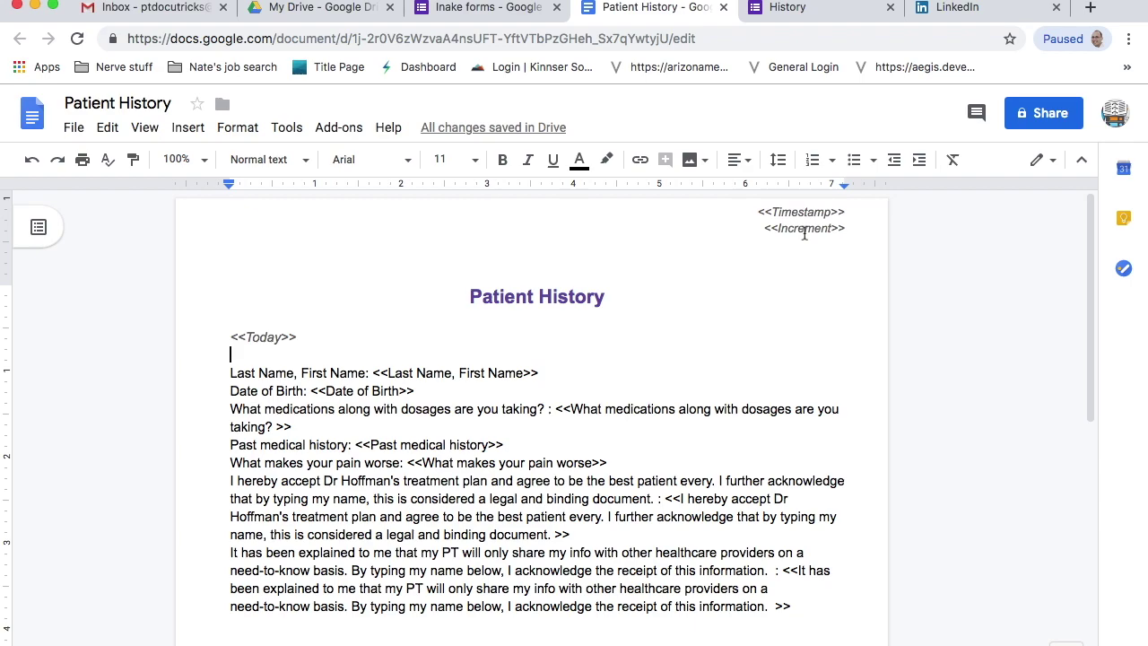
# - Remove the <<Increment>> marker from the header and the two consent paragraphs
pyautogui.doubleClick(804, 230)
pyautogui.doubleClick(805, 230)
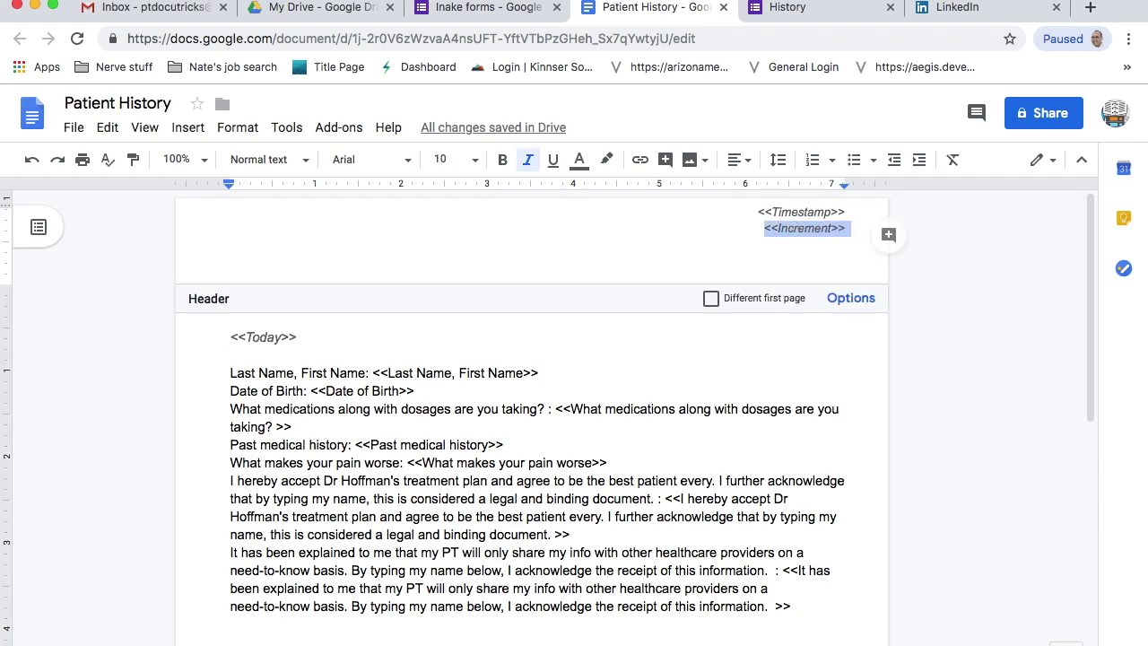
pyautogui.press('Delete')
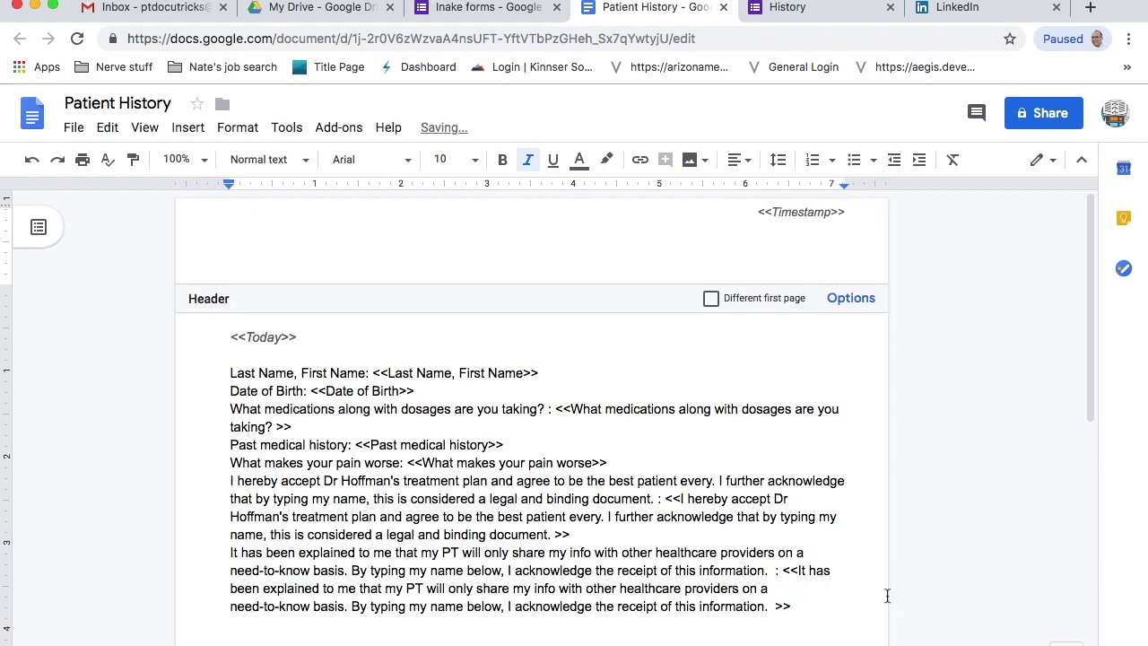
pyautogui.click(543, 495)
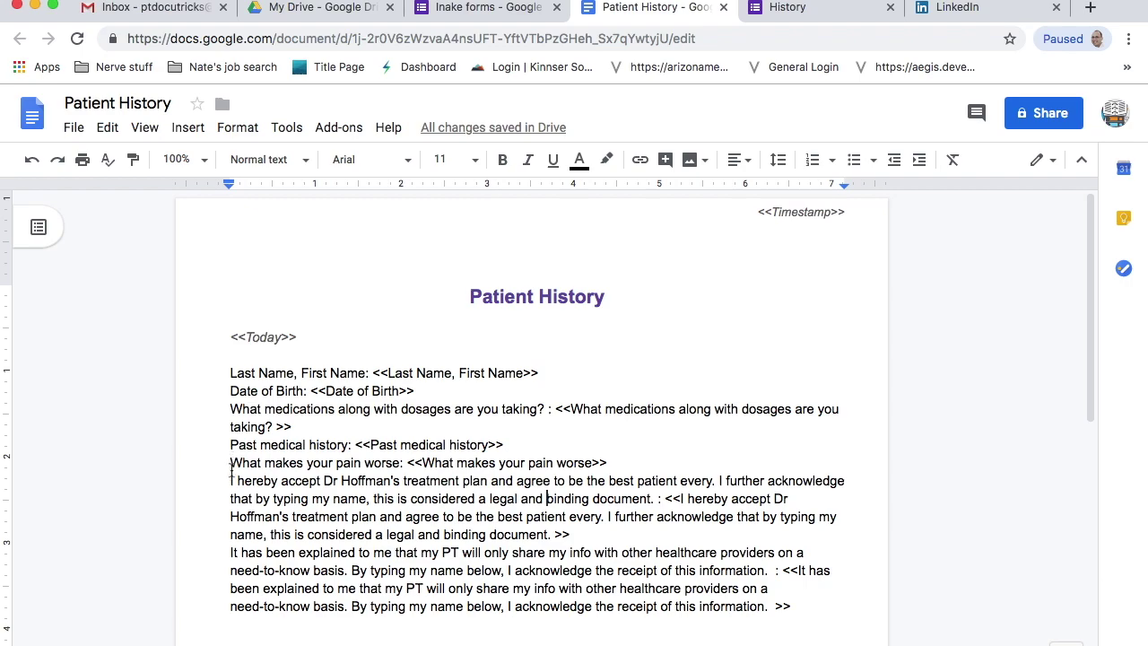
pyautogui.moveTo(232, 476); pyautogui.dragTo(811, 608)
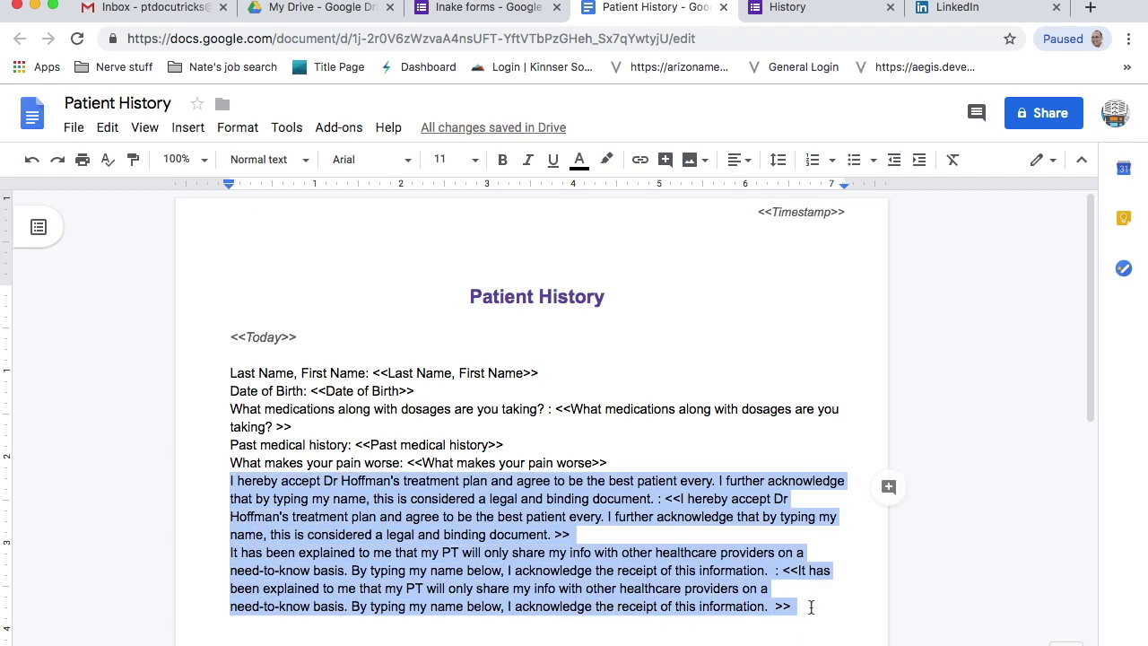
pyautogui.press('Delete')
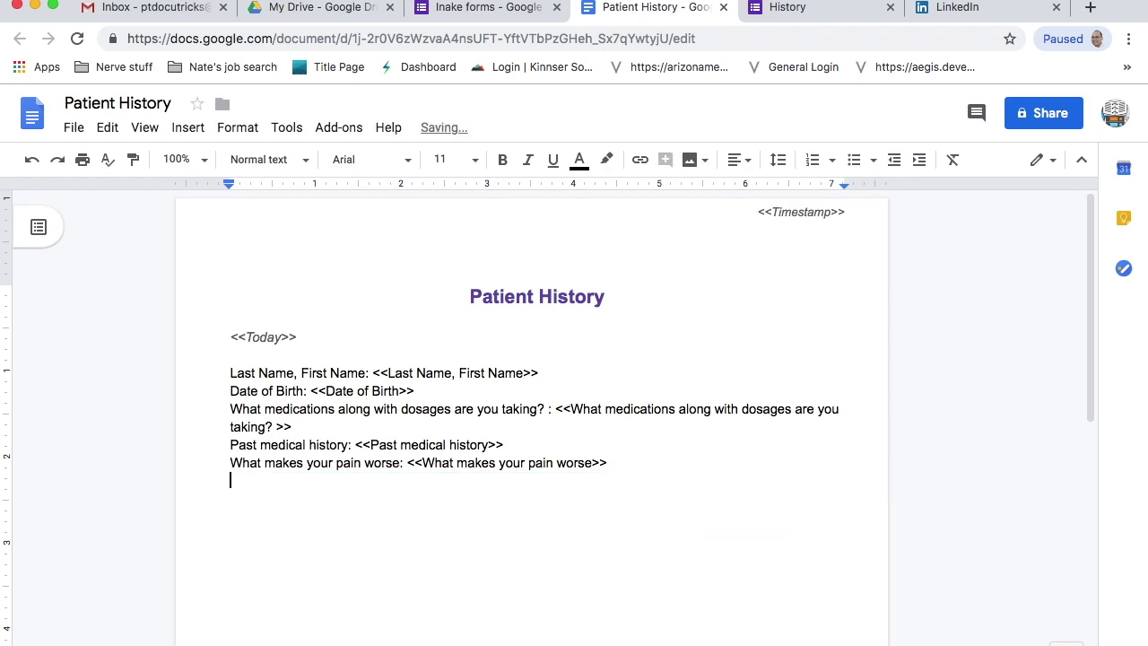
# - Add blank lines before Date of Birth, the medications question and Past medical history
pyautogui.click(224, 396)
pyautogui.press('Return')
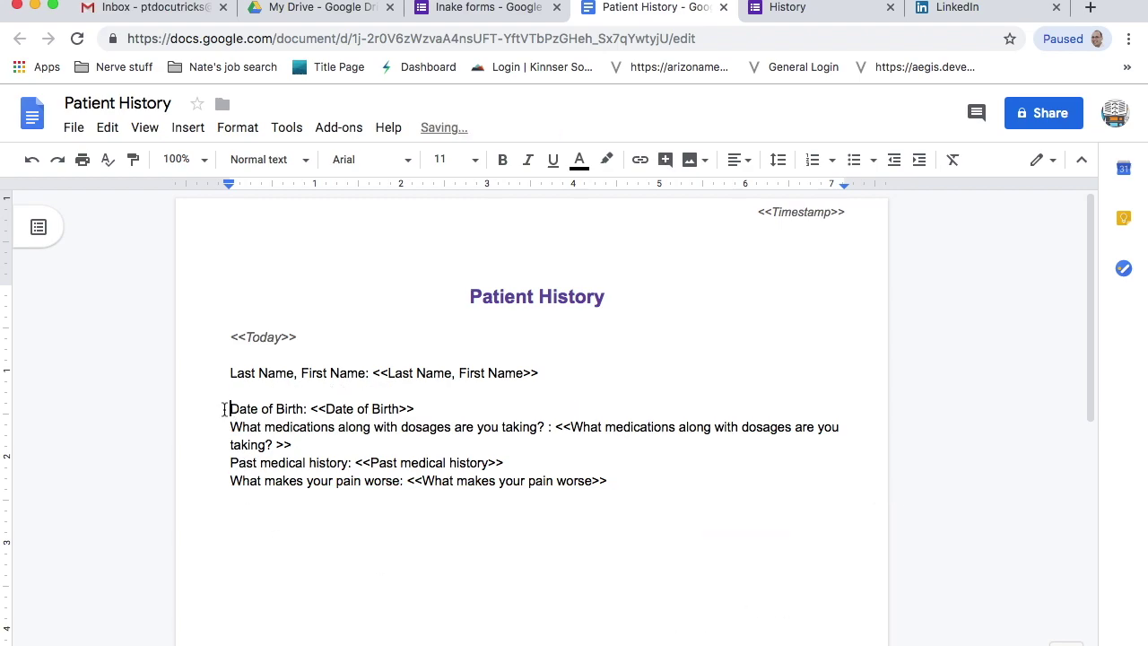
pyautogui.click(224, 425)
pyautogui.press('Return')
pyautogui.click(226, 480)
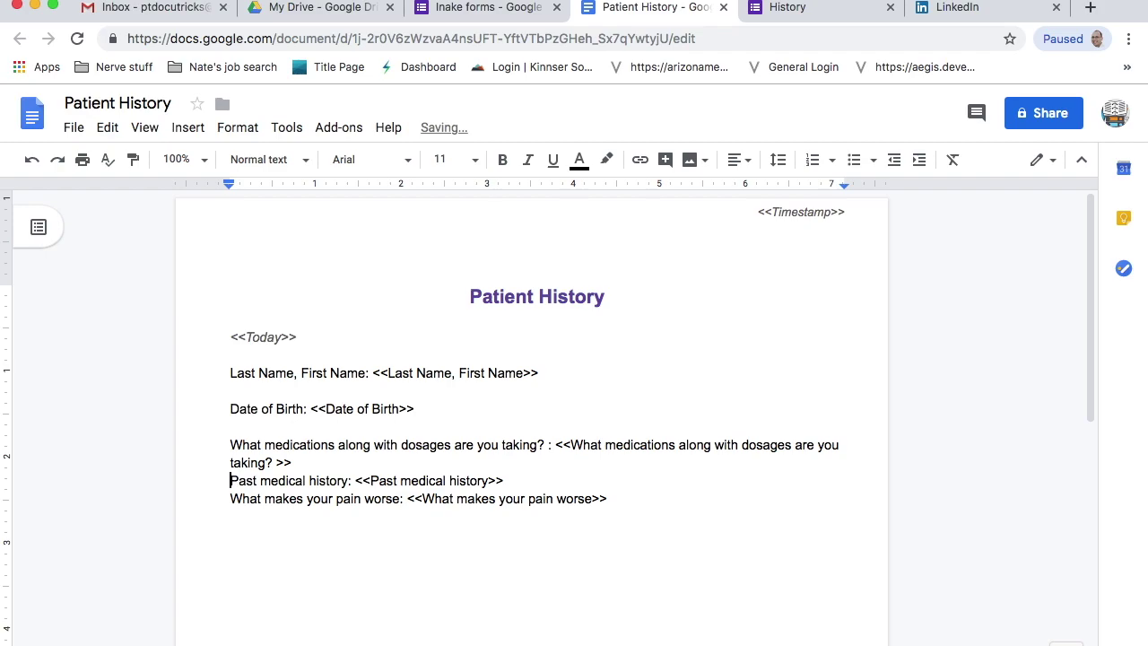
pyautogui.press('Return')
pyautogui.press('Return')
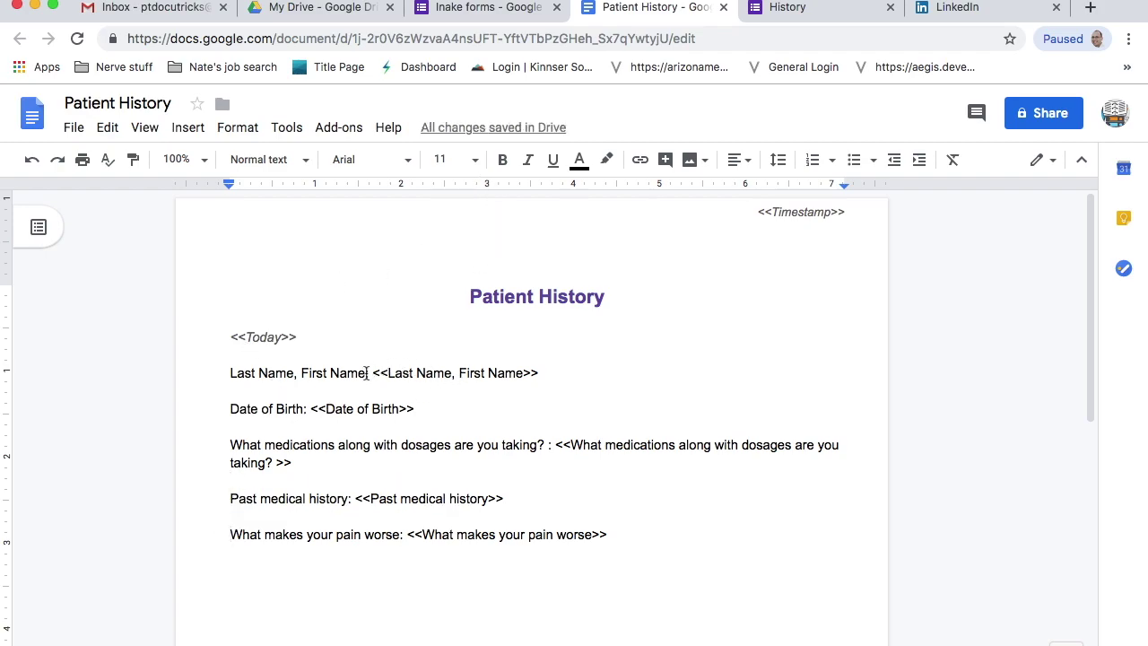
# - Relabel the name line 'Name:' and the medications question 'Medications', cross-checking the form
pyautogui.moveTo(367, 373); pyautogui.dragTo(215, 370)
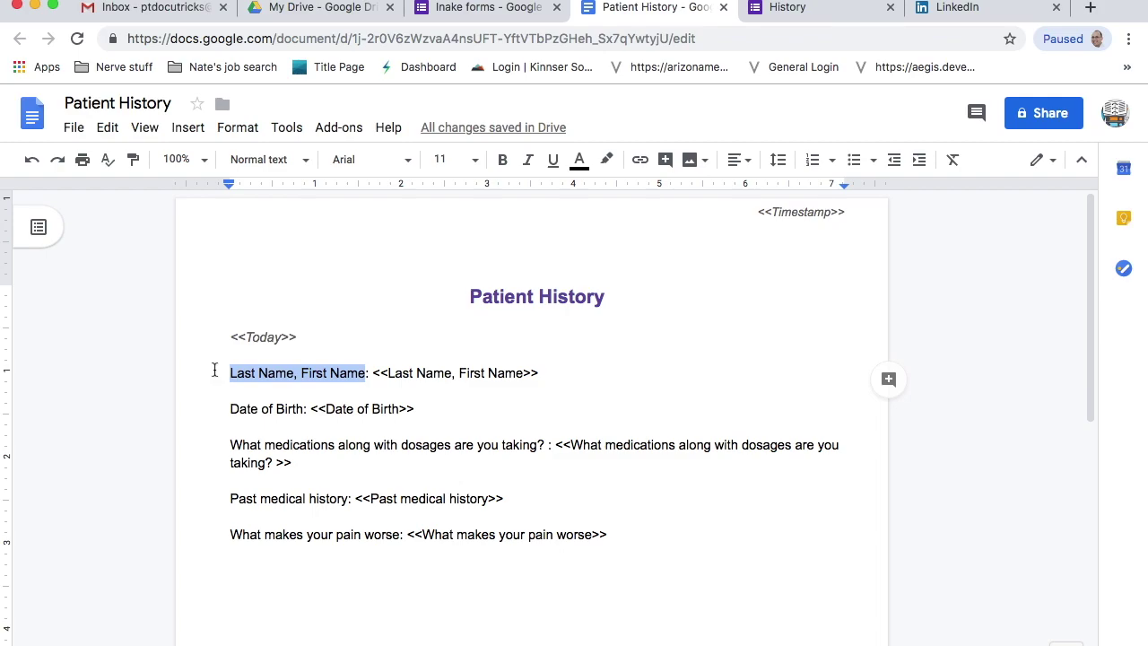
pyautogui.write('Name')
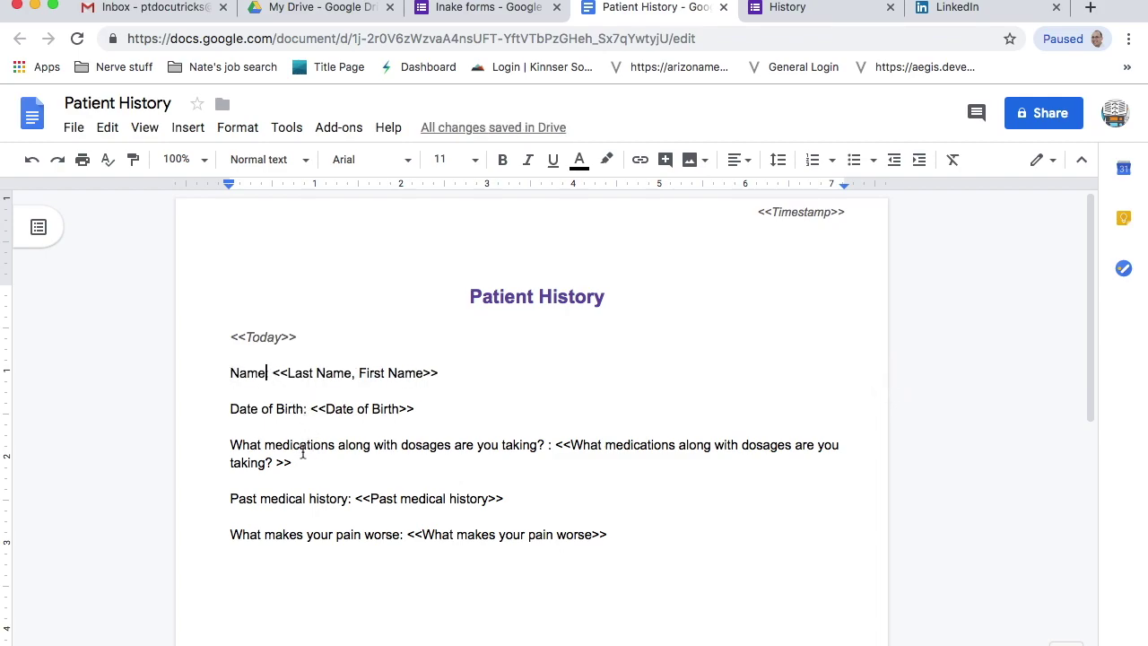
pyautogui.write(':')
pyautogui.moveTo(547, 443); pyautogui.dragTo(229, 438)
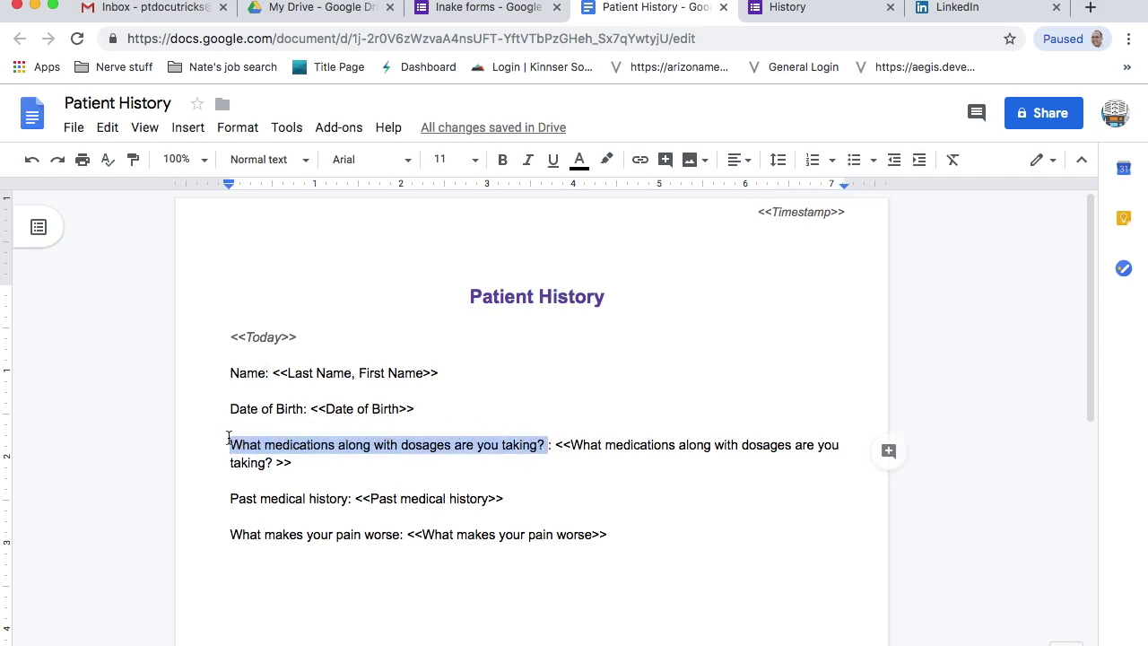
pyautogui.write('Medications')
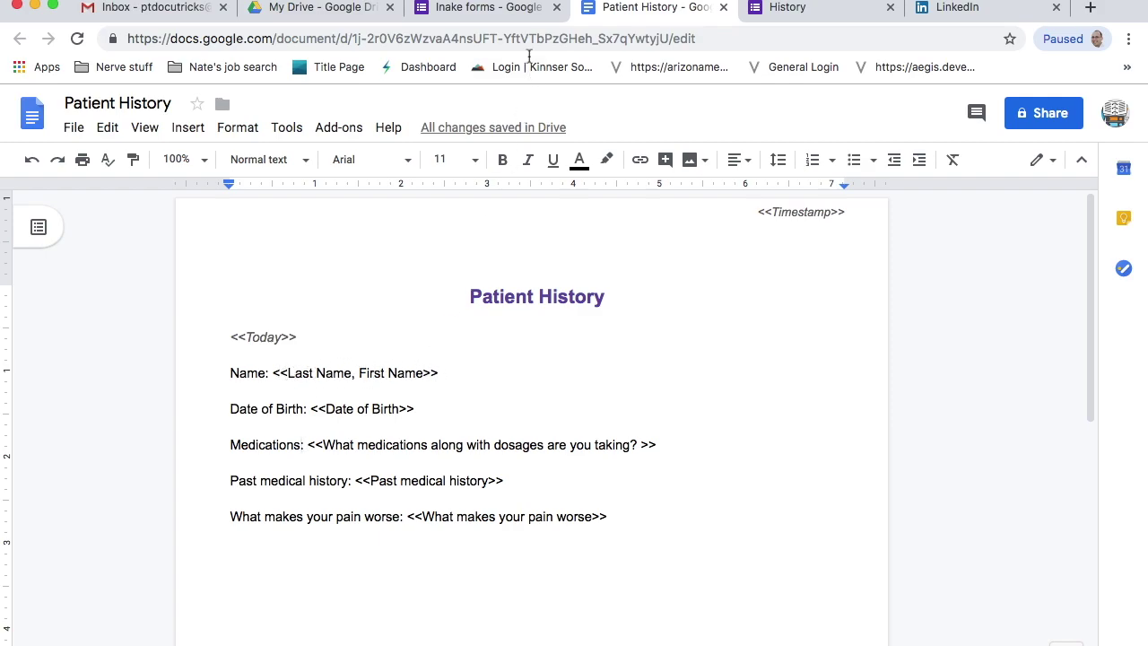
pyautogui.click(484, 8)
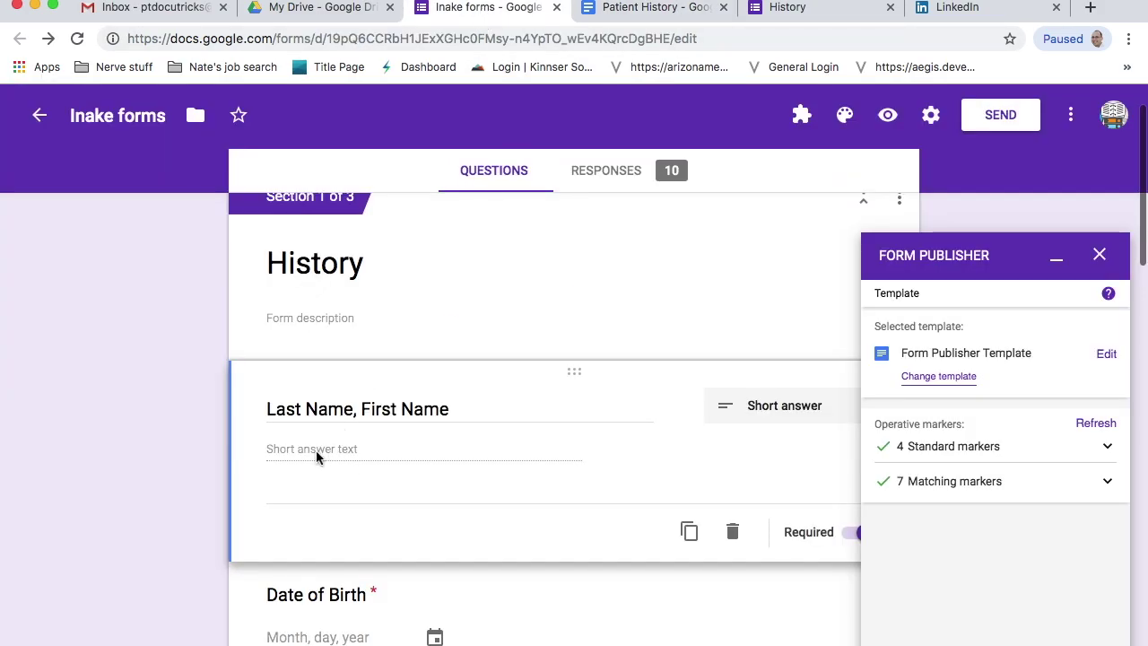
pyautogui.click(635, 20)
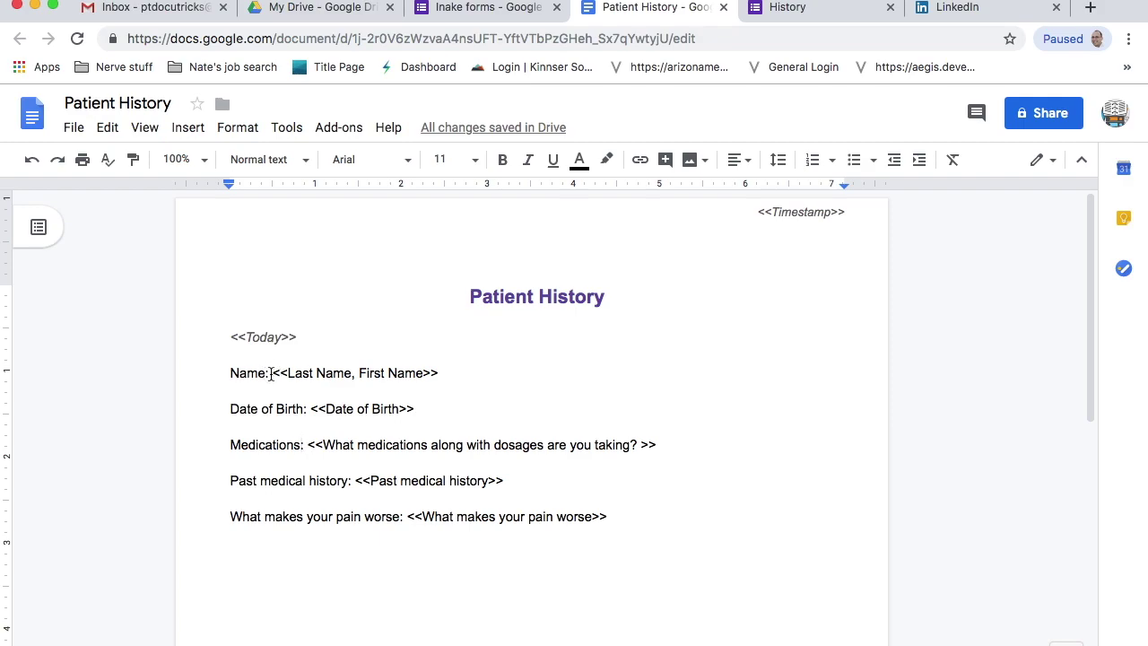
pyautogui.click(271, 373)
pyautogui.press('Left')
pyautogui.press('Left')
pyautogui.press('Left')
pyautogui.press('Left')
pyautogui.press('Left')
pyautogui.press('Left')
pyautogui.click(502, 8)
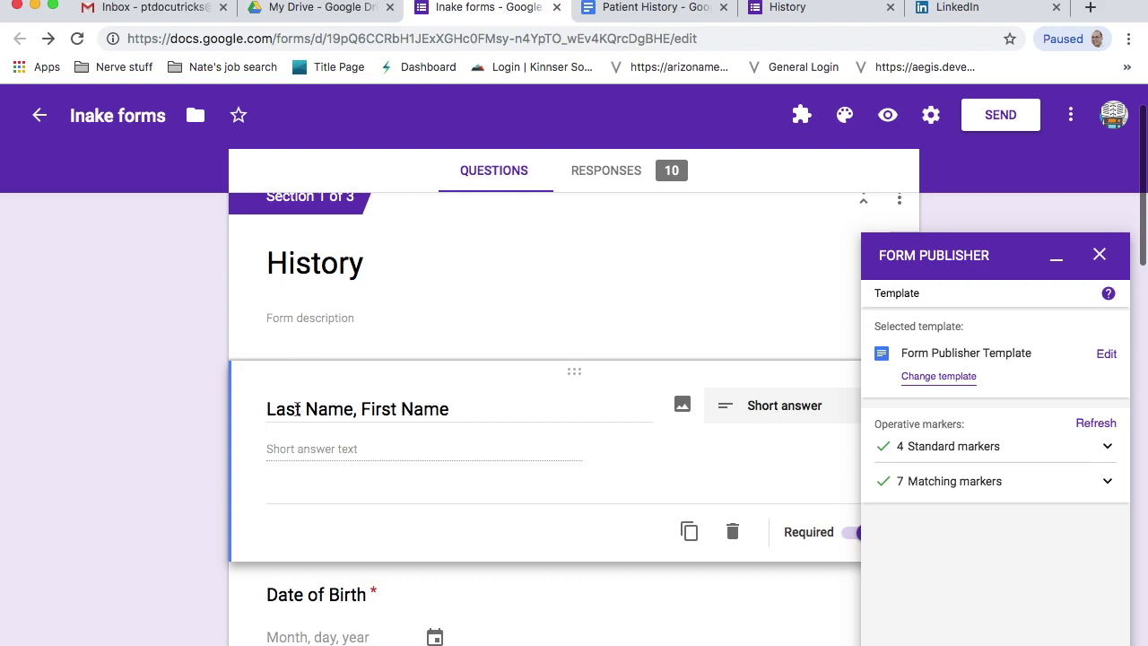
pyautogui.click(641, 11)
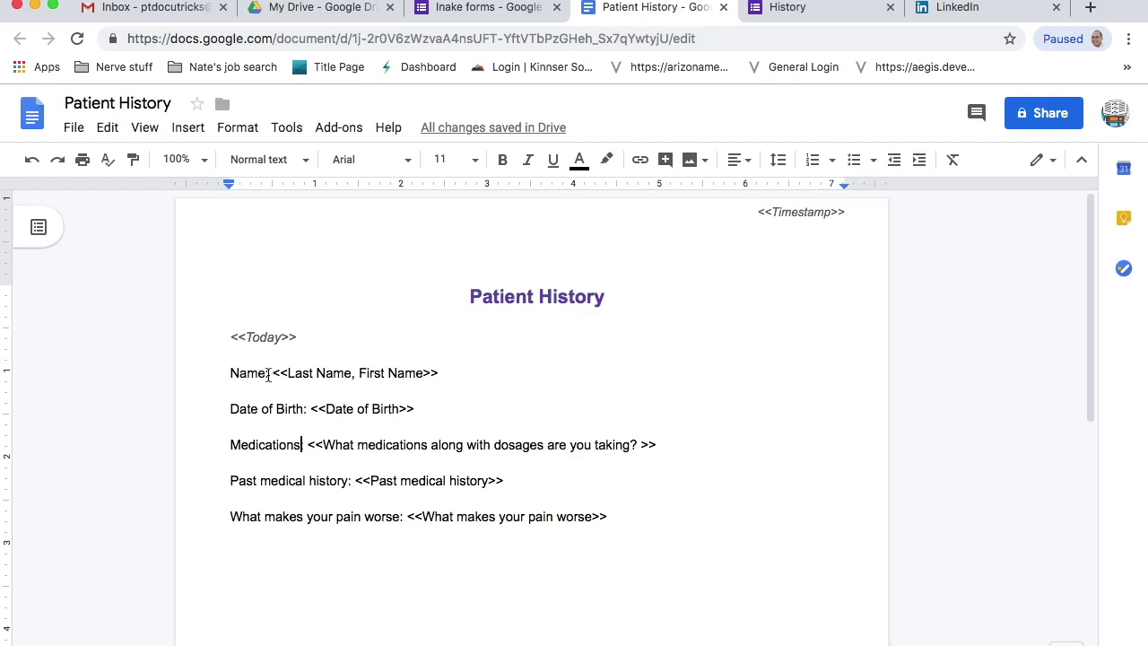
pyautogui.moveTo(269, 373); pyautogui.dragTo(206, 371)
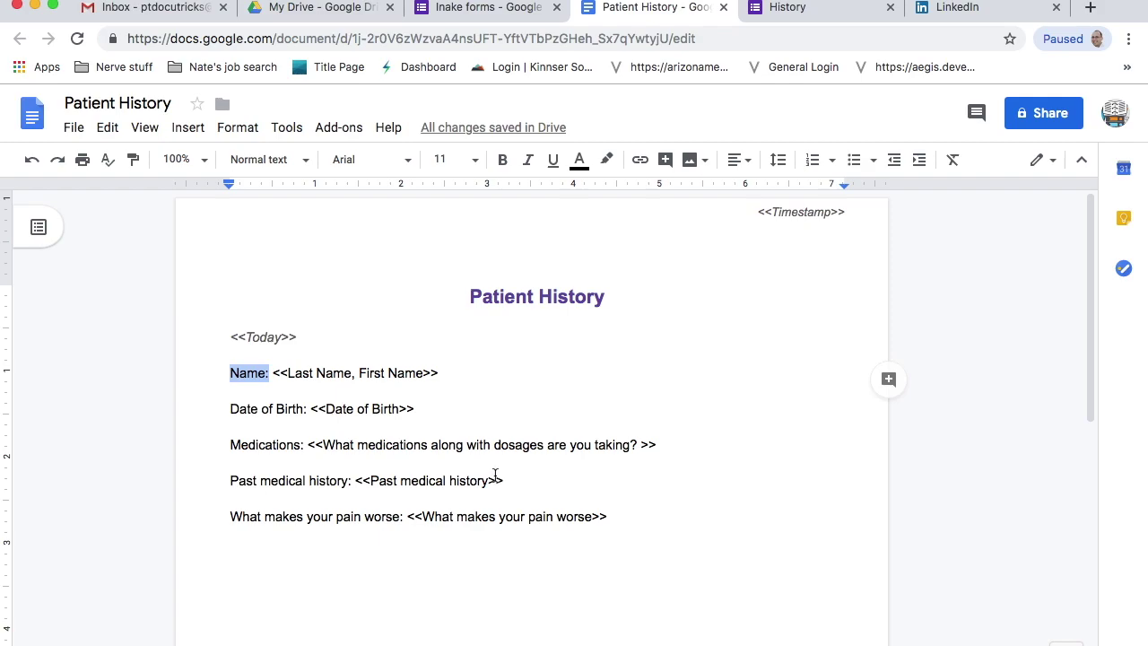
# - Relabel 'What makes your pain worse:' as 'Aggravating factors' and return to the form
pyautogui.moveTo(404, 516); pyautogui.dragTo(205, 516)
pyautogui.write('Aggravating factor')
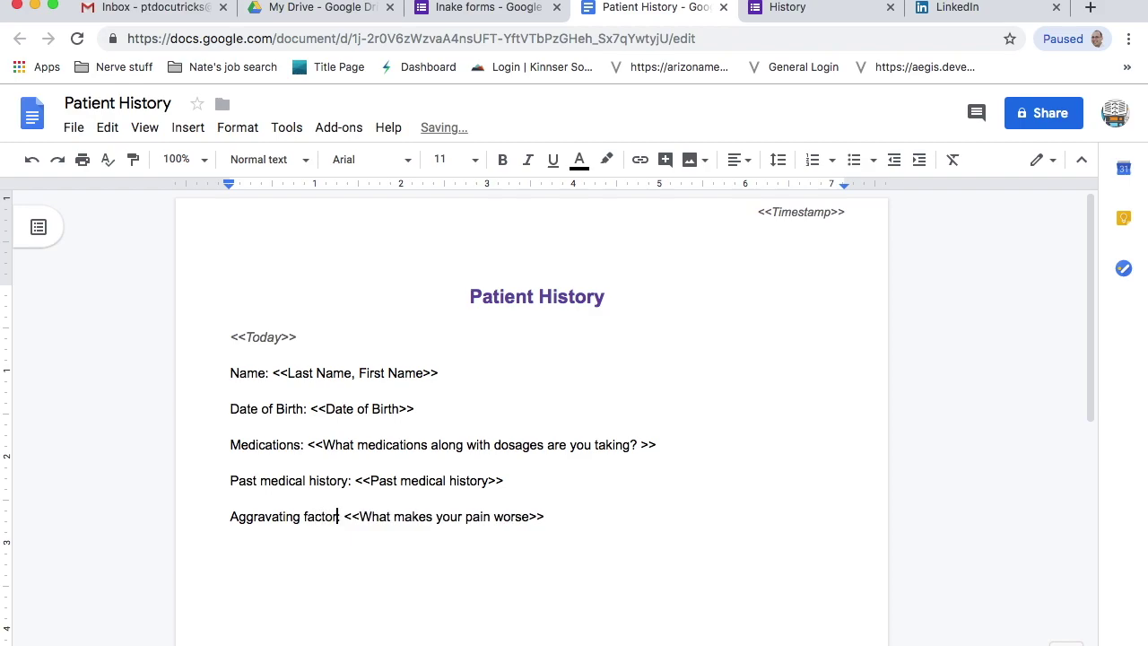
pyautogui.write('s')
pyautogui.scroll(-1, 603, 568)
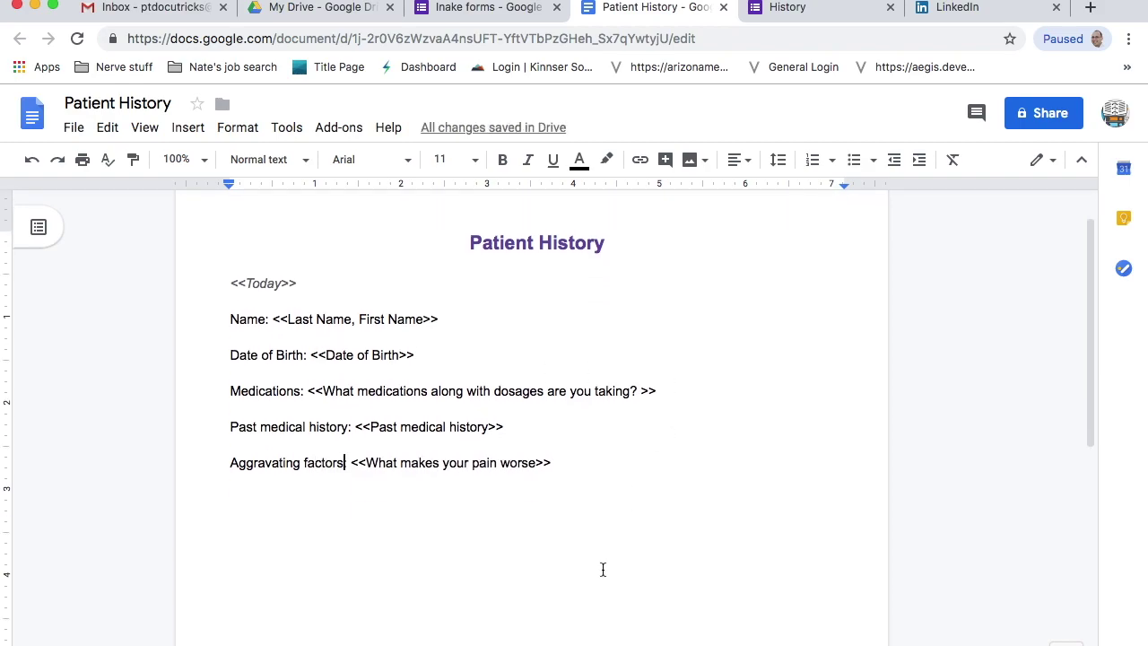
pyautogui.click(530, 12)
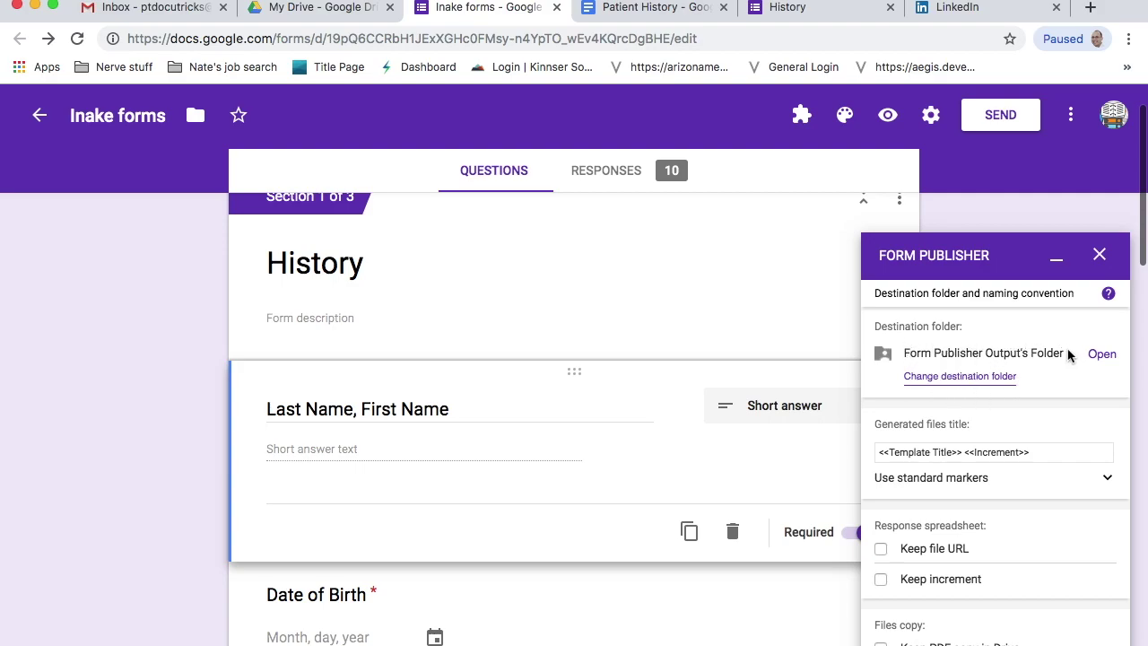
# - Set Form Publisher's destination folder to Intakes and select the generated files title
pyautogui.click(943, 378)
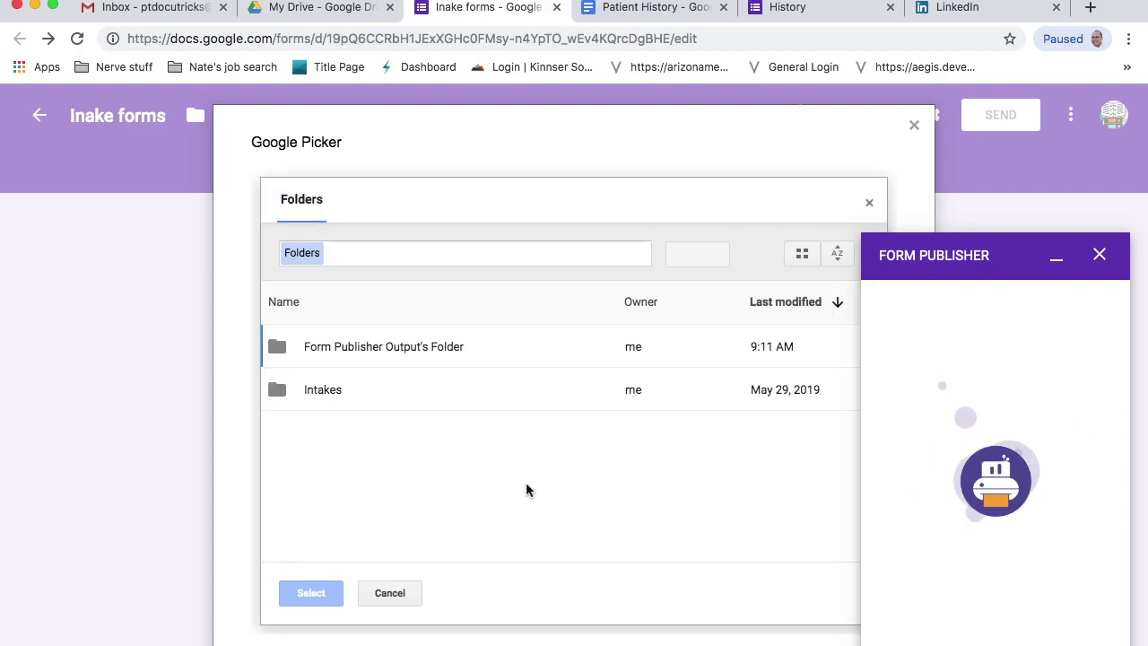
pyautogui.click(315, 379)
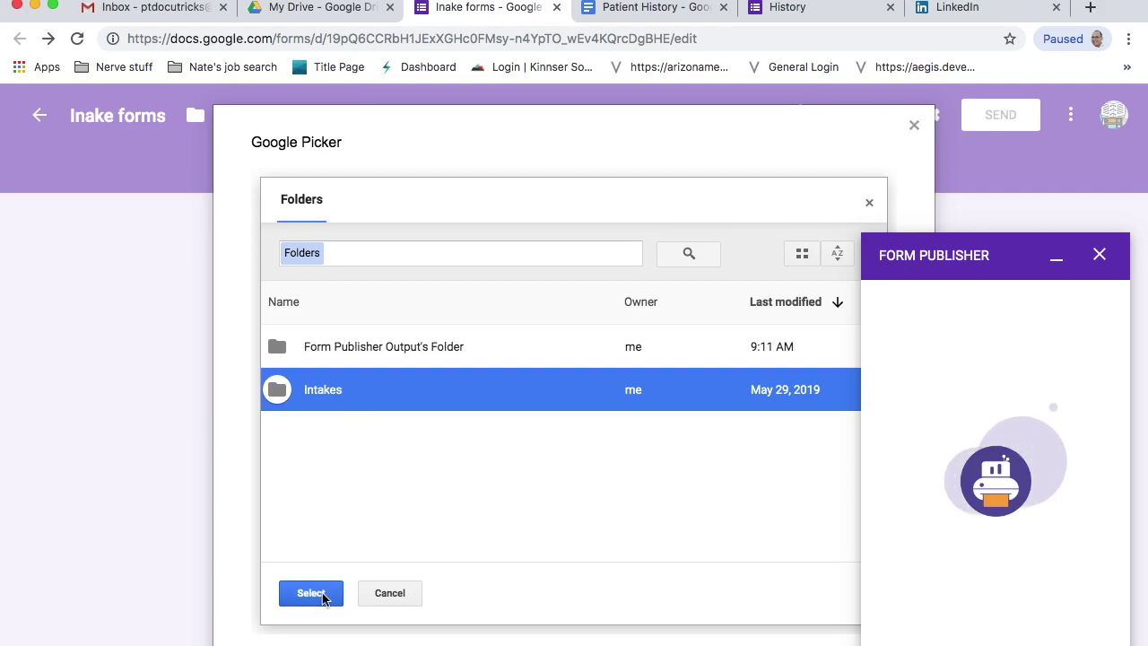
pyautogui.click(320, 595)
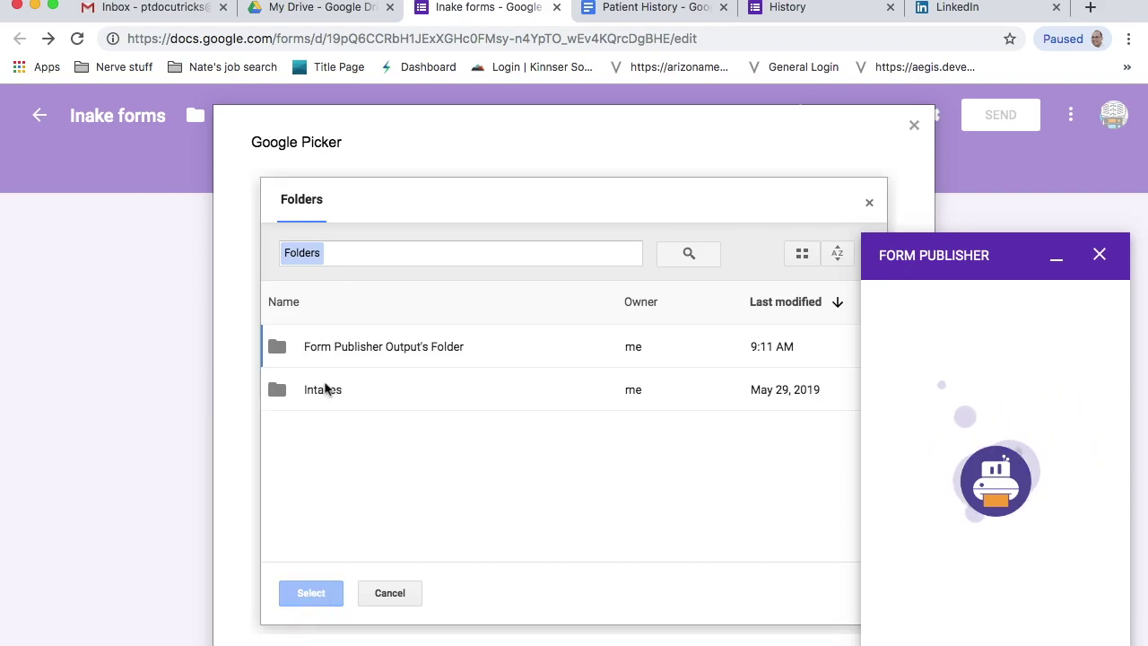
pyautogui.click(324, 389)
pyautogui.click(312, 594)
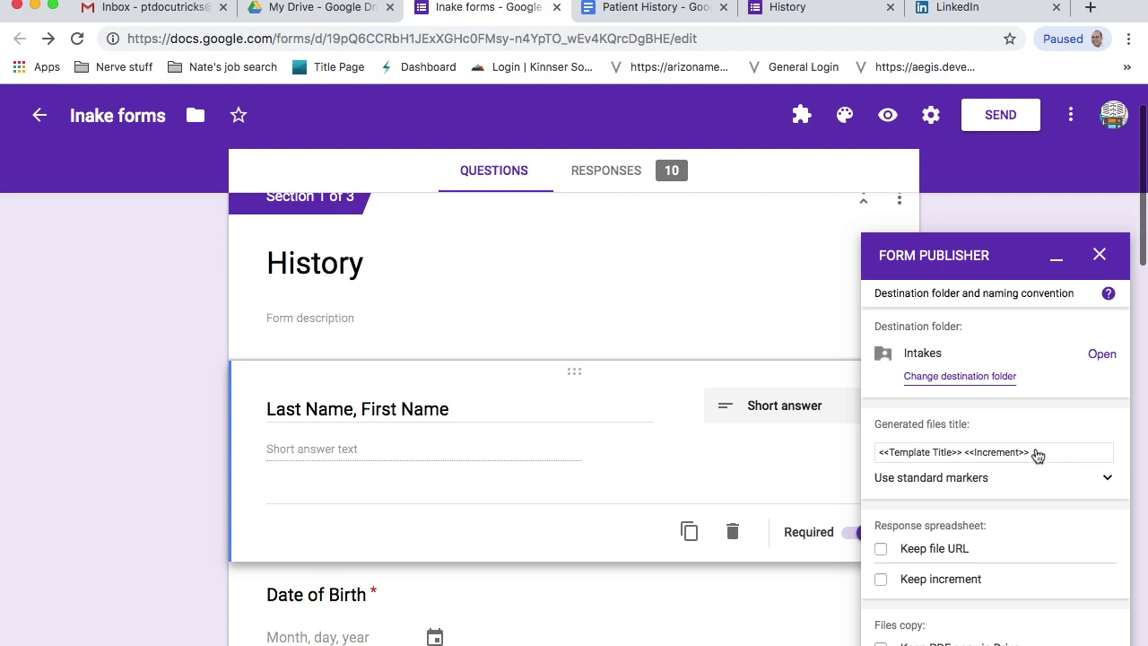
pyautogui.moveTo(1041, 453); pyautogui.dragTo(874, 454)
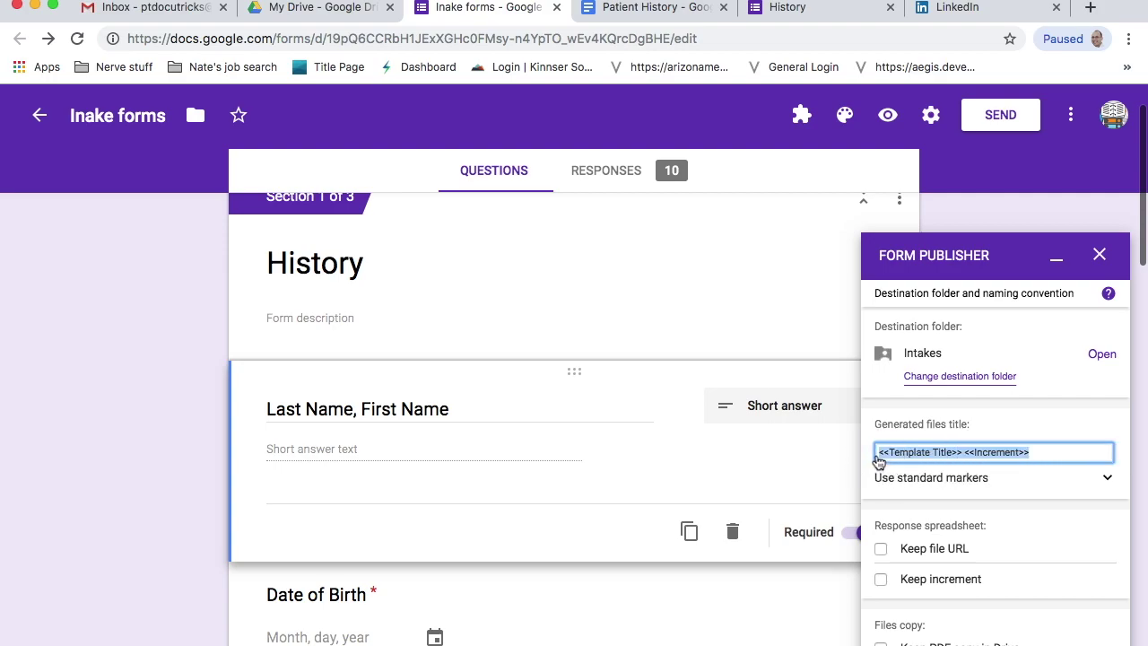
# - Enter <<Last Name, First Name>> as the generated files title, checking Patient History's field names
pyautogui.write('<<Last Name, First Name')
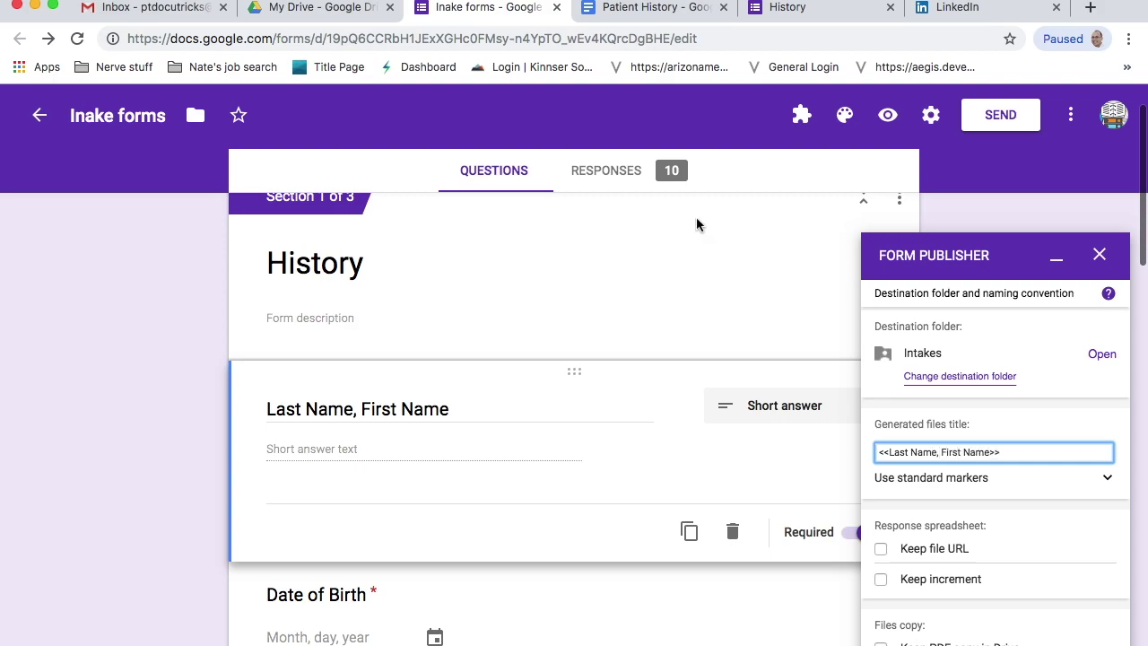
pyautogui.click(641, 11)
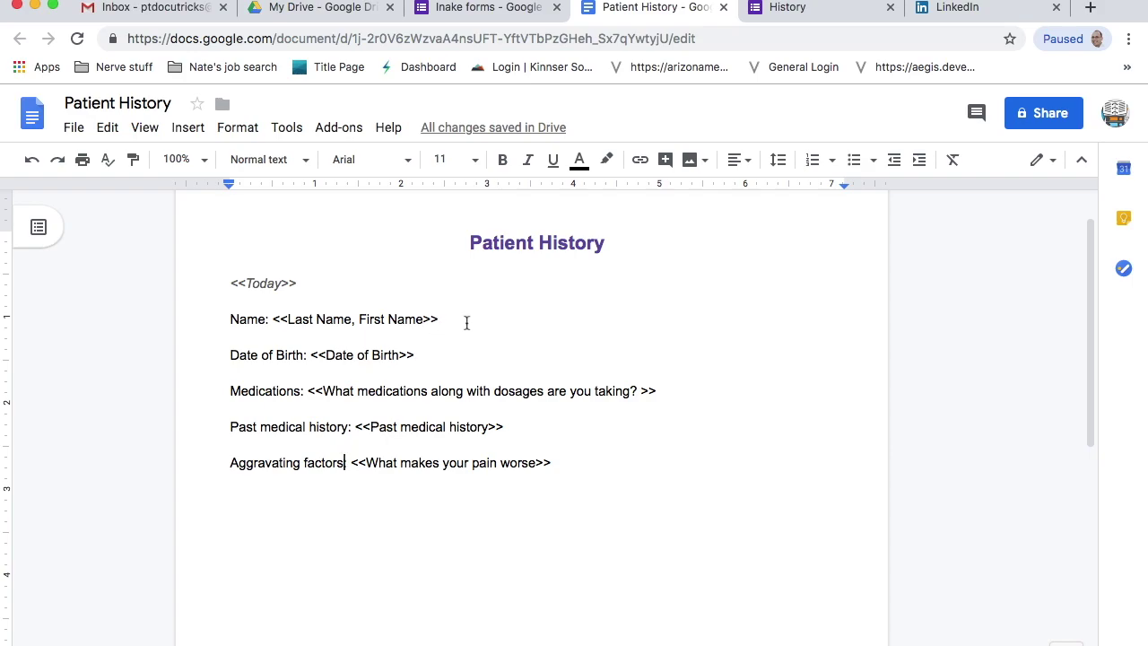
pyautogui.click(504, 13)
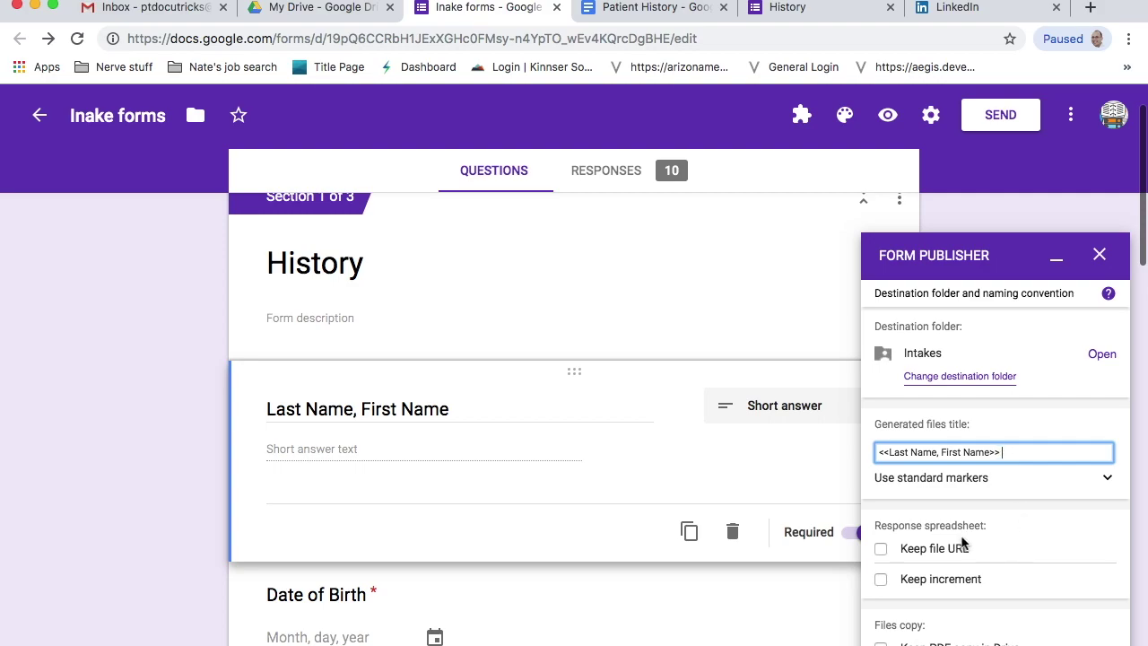
# - Review the standard markers list, then scroll down to the sharing options
pyautogui.click(1106, 477)
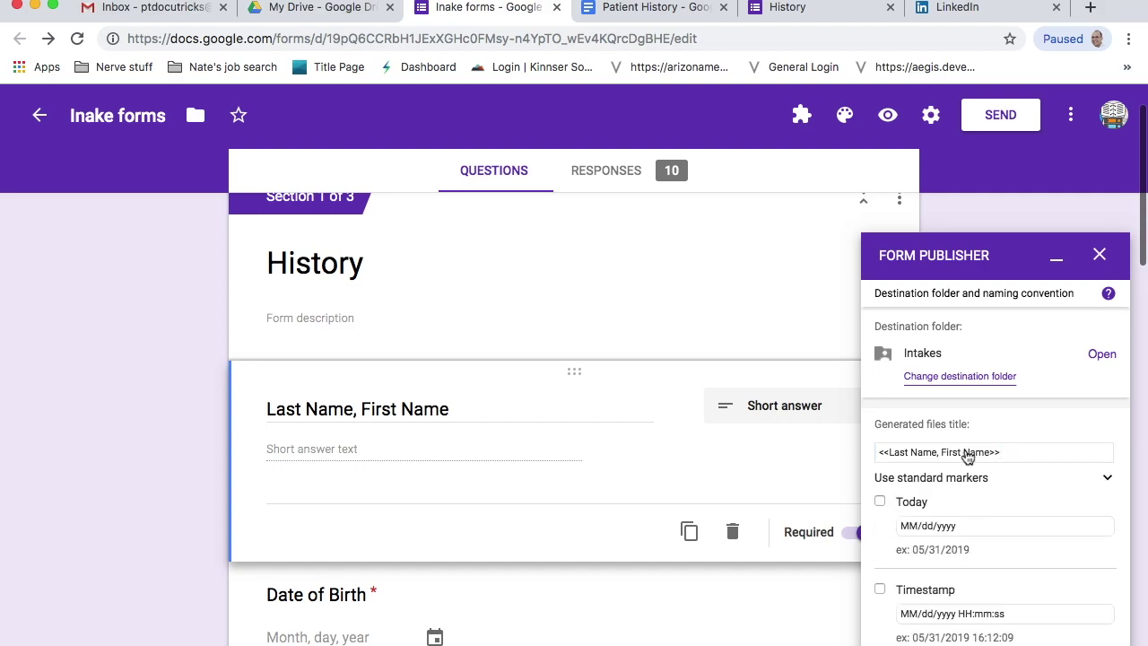
pyautogui.scroll(-2, 967, 456)
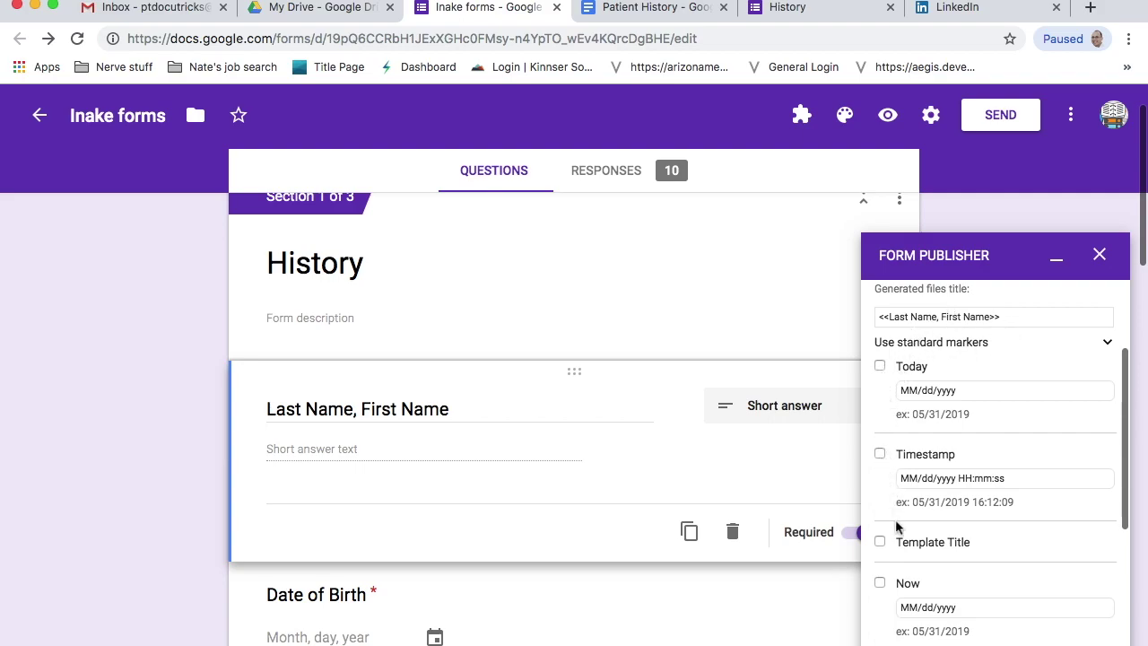
pyautogui.scroll(-1, 897, 527)
pyautogui.scroll(-2, 979, 430)
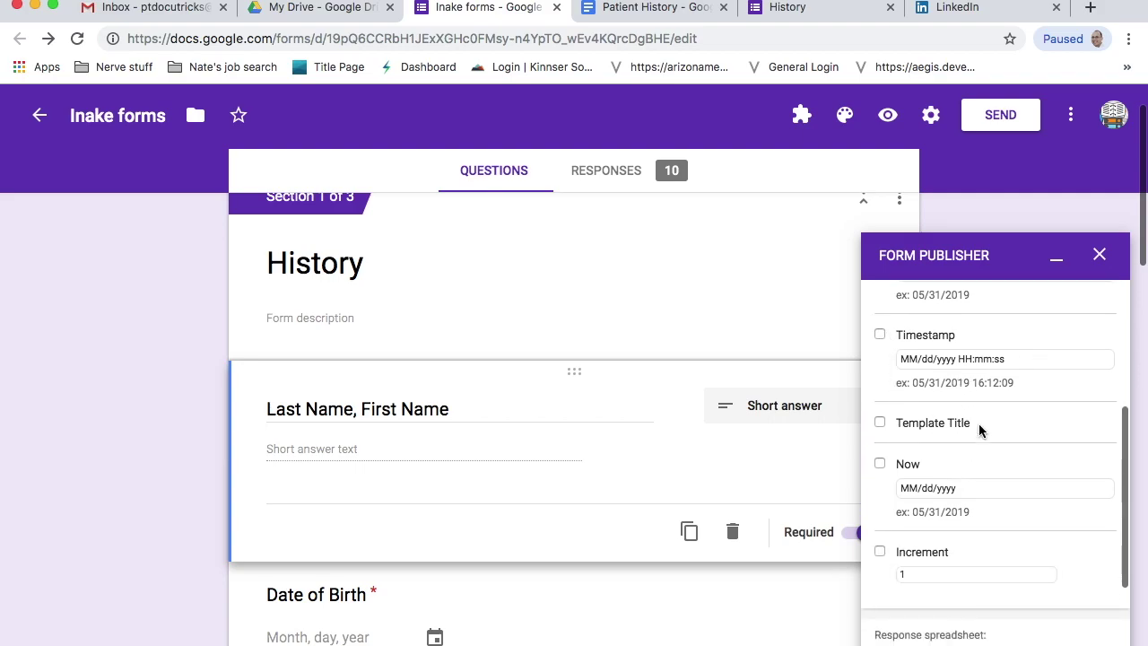
pyautogui.scroll(3, 964, 430)
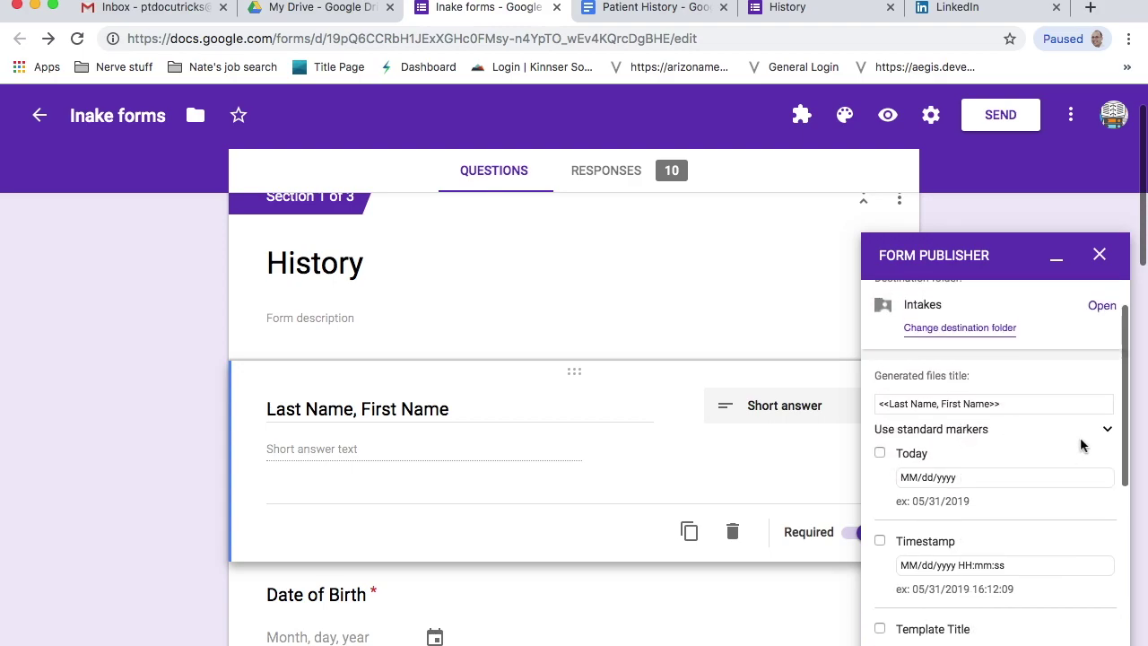
pyautogui.click(1107, 431)
pyautogui.scroll(-2, 1025, 552)
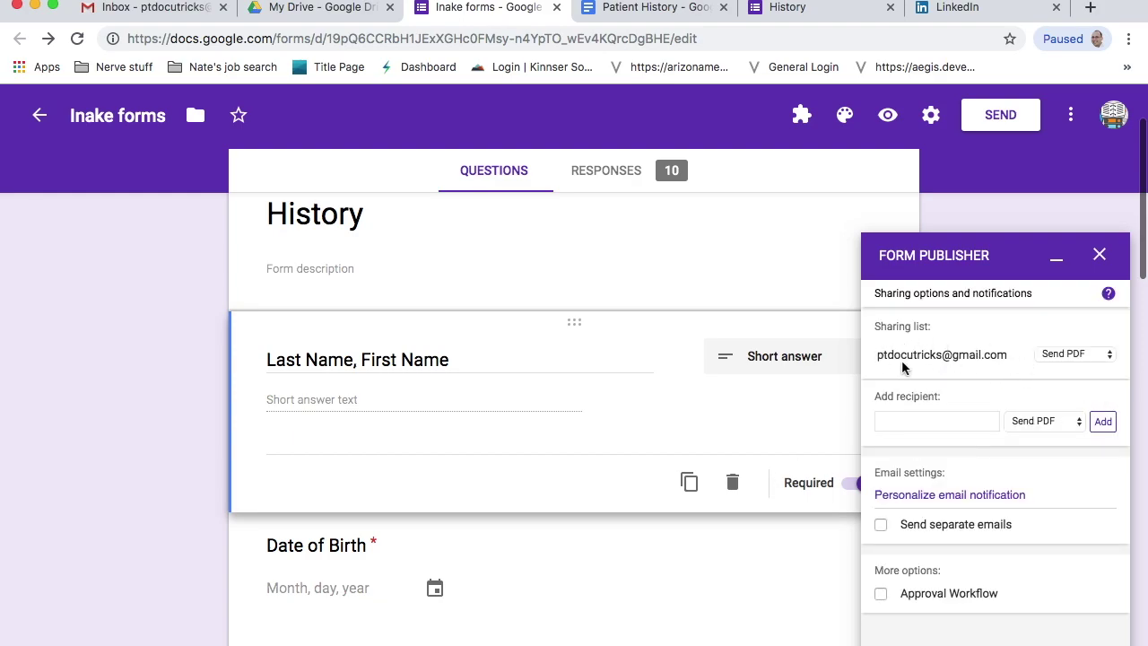
# - Keep Send PDF for the sharing recipient and finish the Form Publisher setup
pyautogui.click(1079, 359)
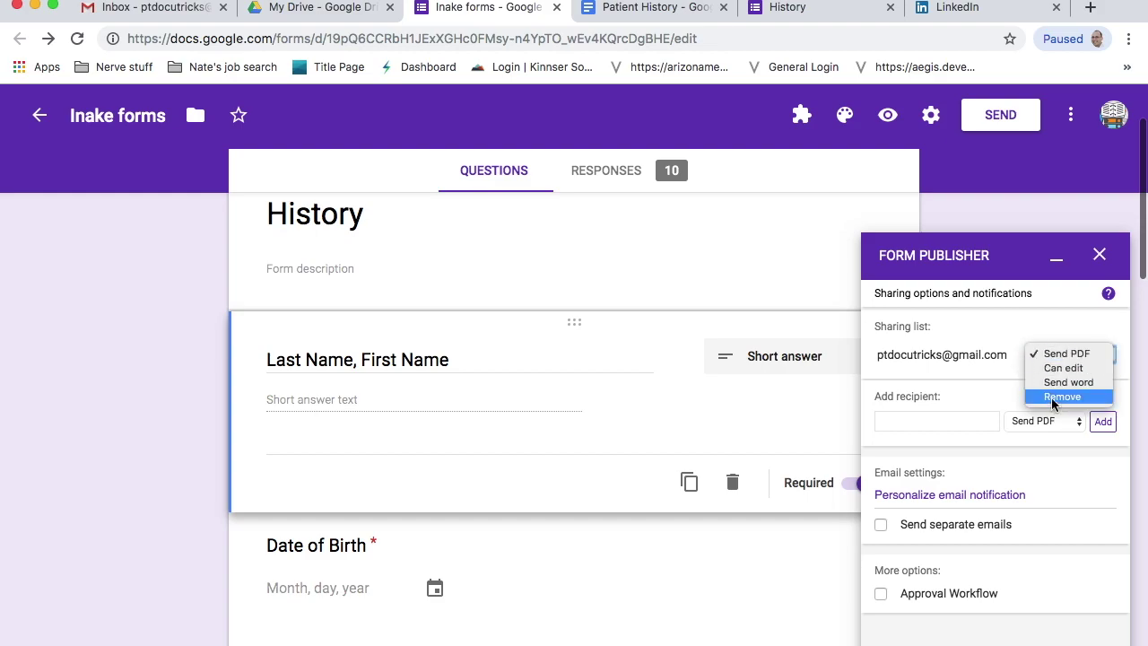
pyautogui.click(997, 329)
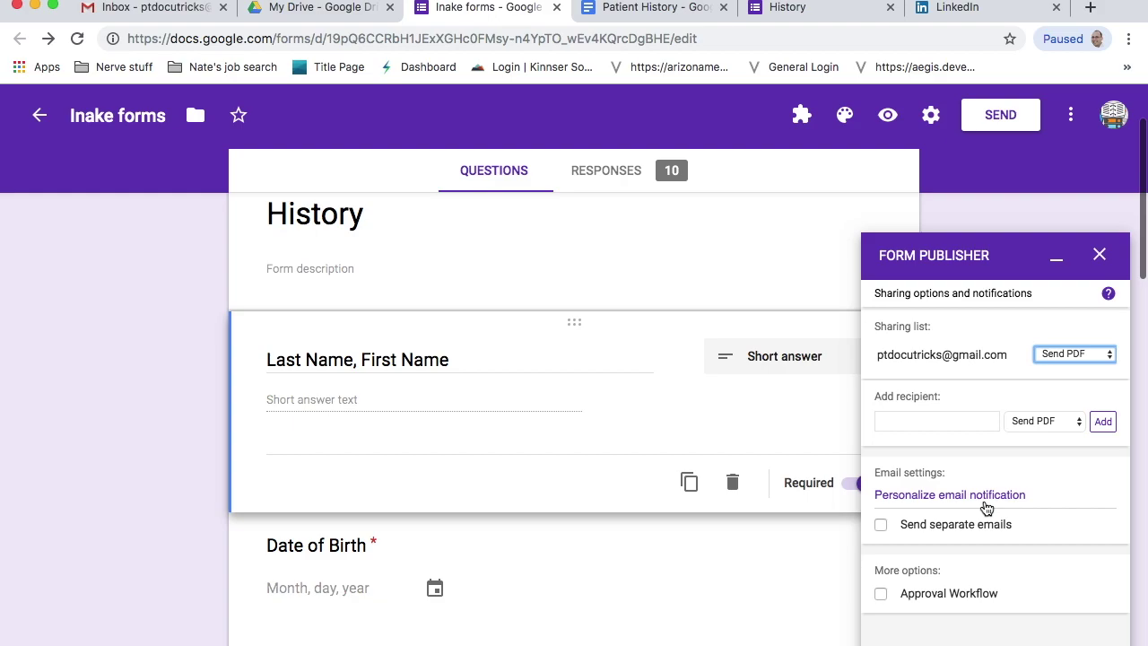
pyautogui.scroll(-2, 1011, 572)
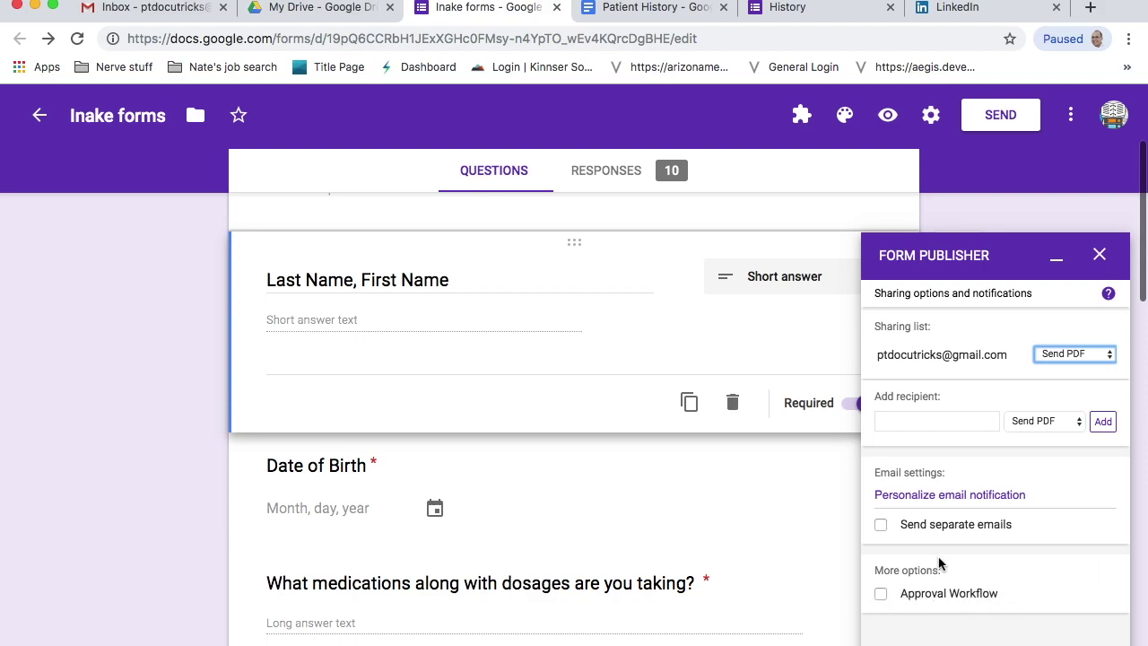
pyautogui.scroll(-2, 995, 501)
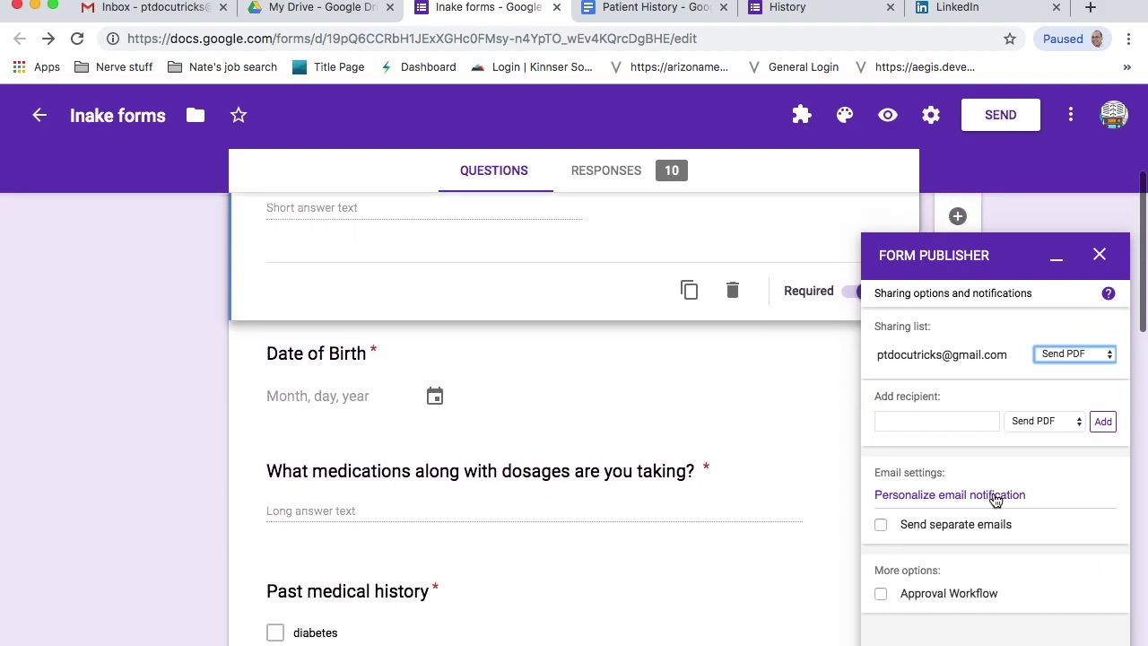
pyautogui.scroll(3, 996, 500)
pyautogui.click(986, 494)
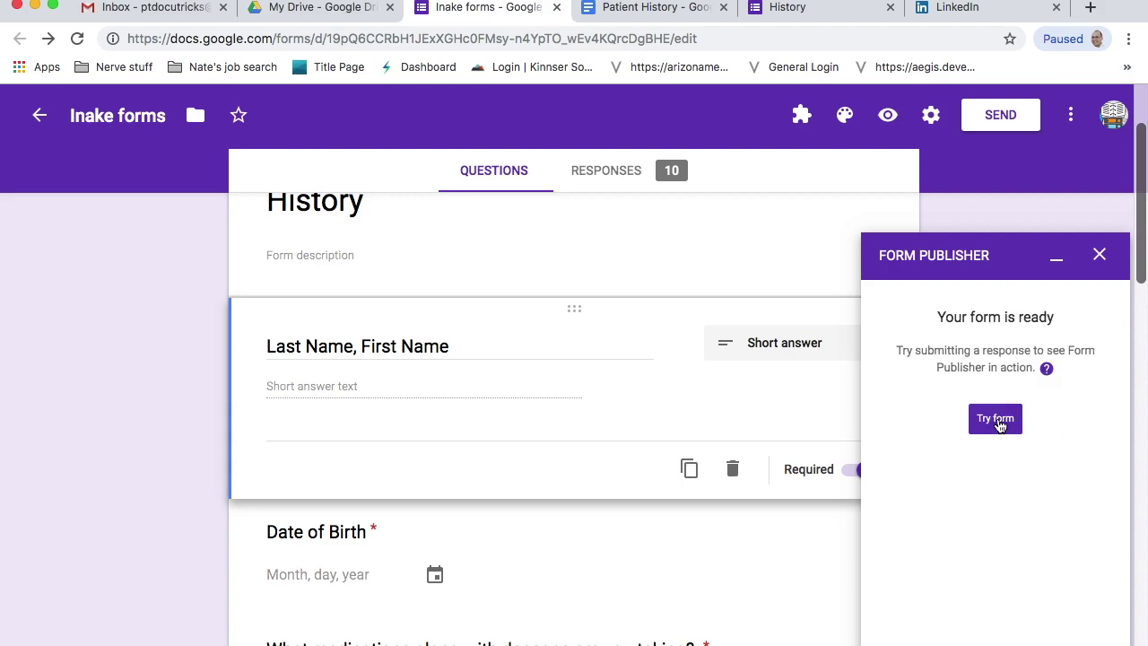
# - Start a new blank response on the live History form and scroll down to the NEXT button
pyautogui.click(807, 8)
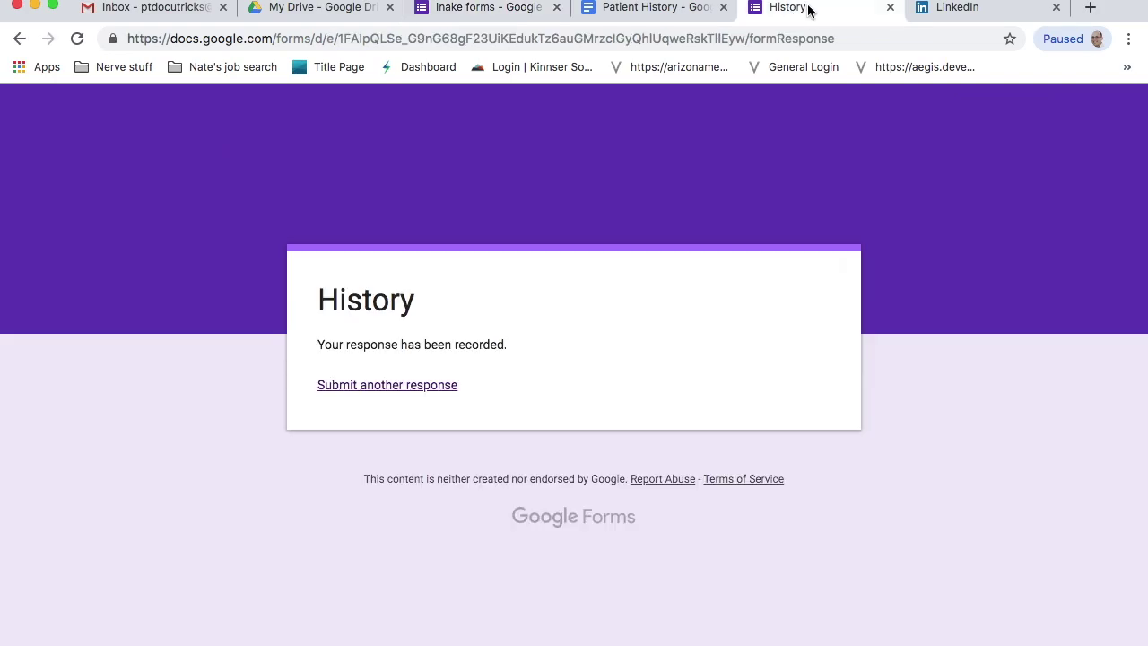
pyautogui.click(401, 391)
pyautogui.scroll(-5, 510, 491)
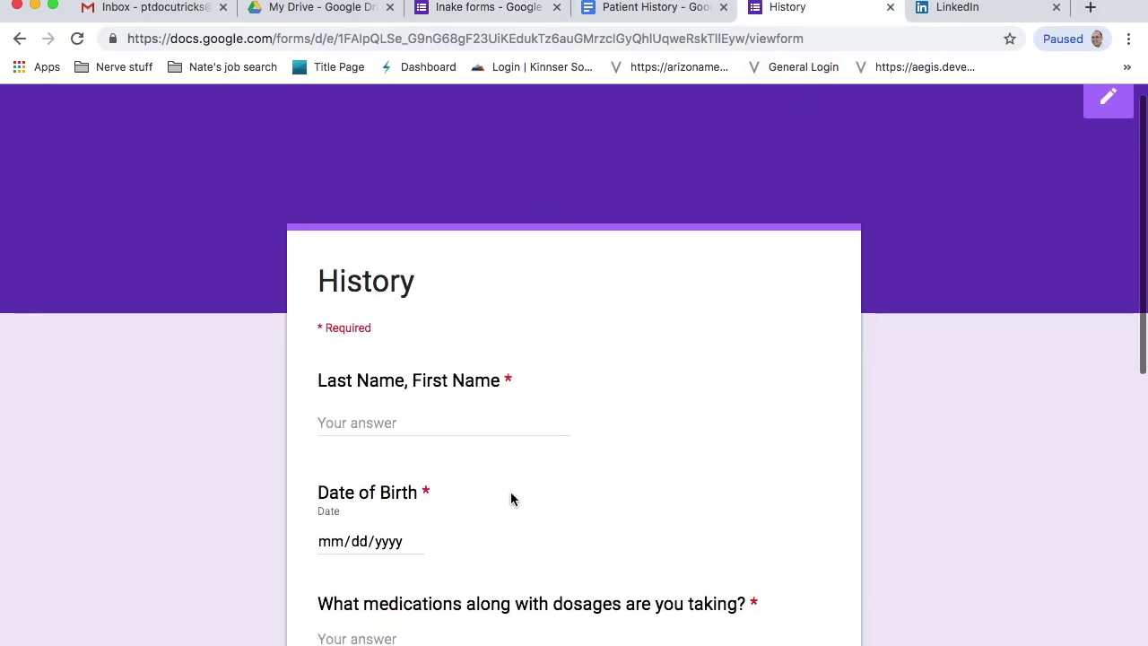
pyautogui.scroll(-4, 511, 493)
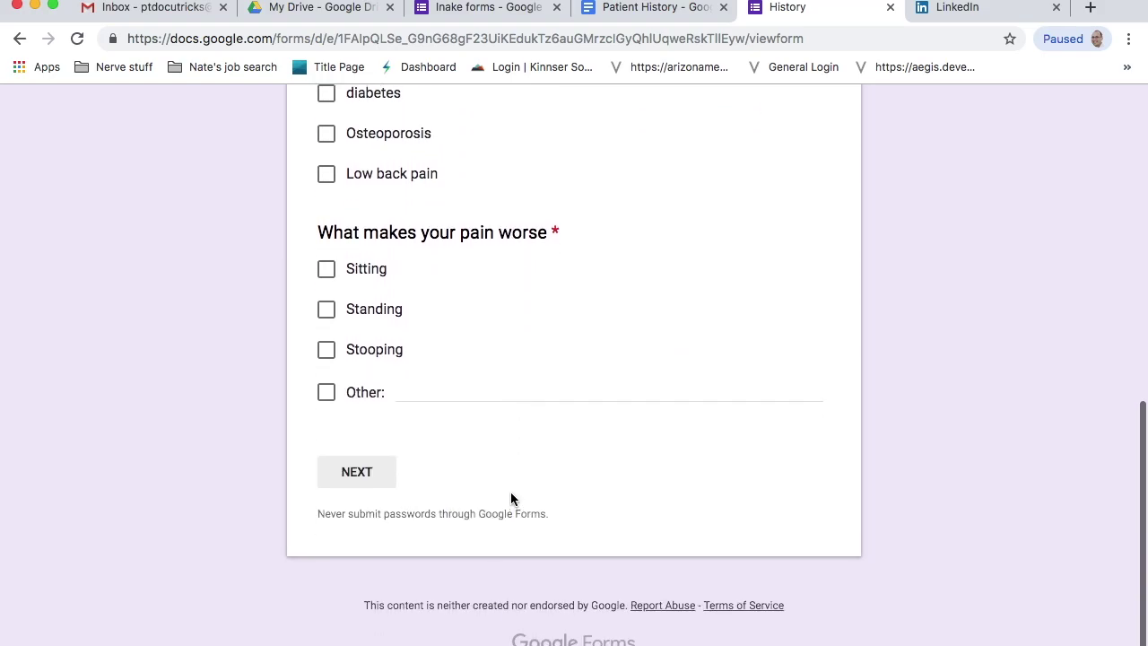
pyautogui.scroll(5, 511, 498)
pyautogui.scroll(-3, 511, 499)
# - Enter the patient's name and pick the 30th as the date of birth
pyautogui.click(359, 472)
pyautogui.scroll(-4, 563, 493)
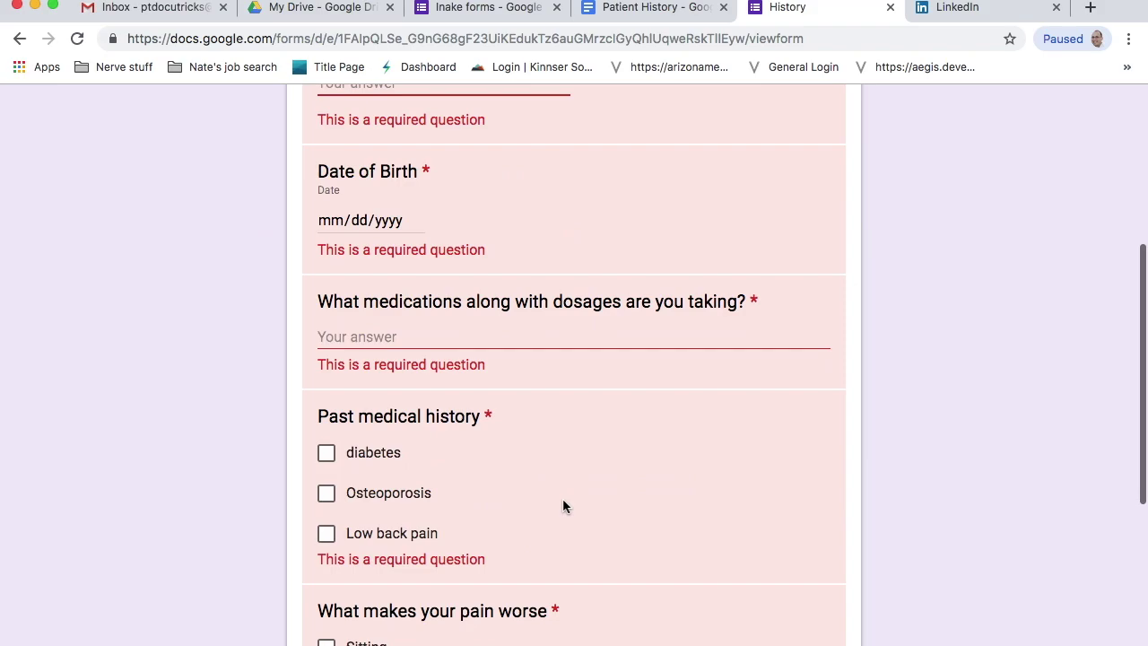
pyautogui.scroll(-3, 566, 500)
pyautogui.scroll(6, 566, 500)
pyautogui.click(431, 311)
pyautogui.write('HOf')
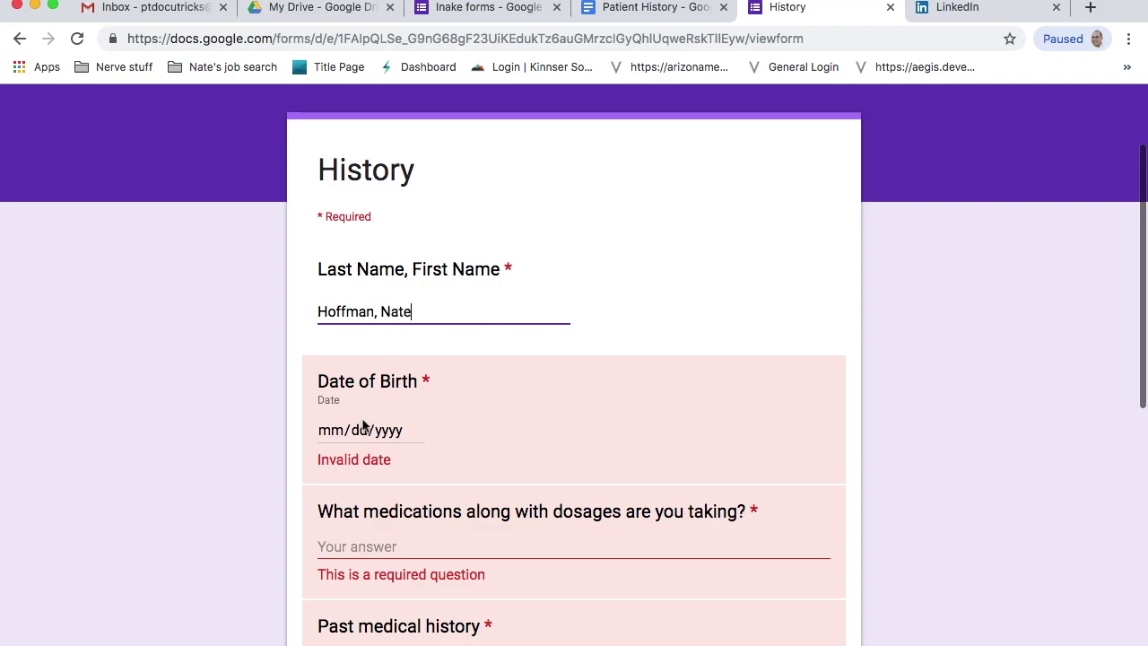
pyautogui.click(412, 432)
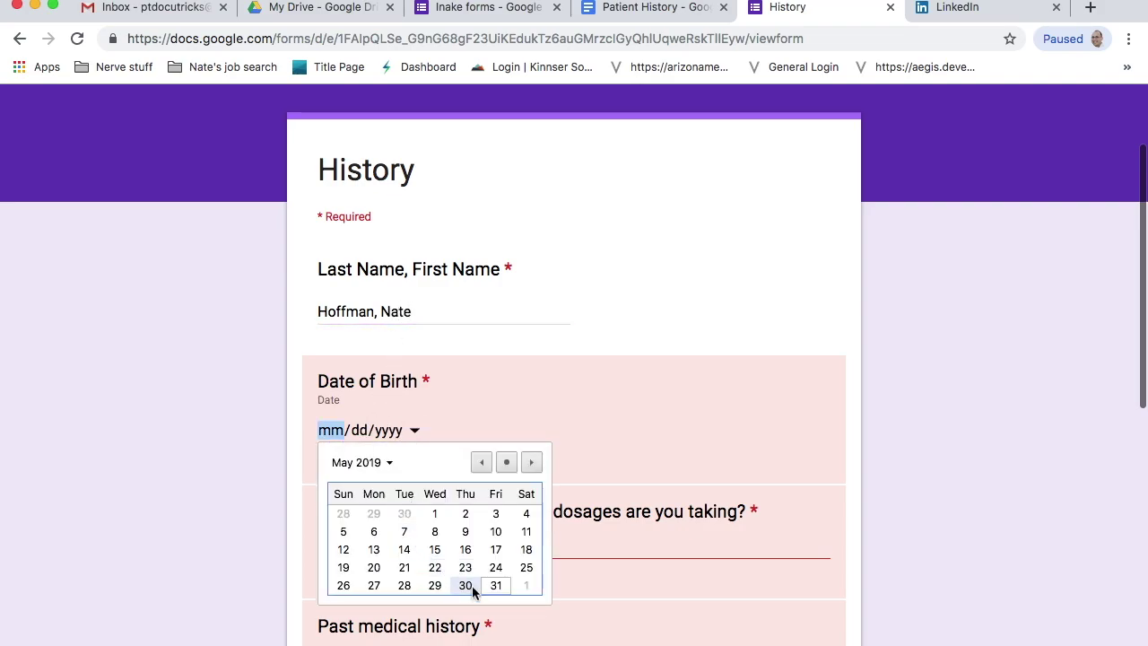
pyautogui.click(467, 588)
pyautogui.scroll(-2, 439, 453)
# - Enter Ibuprofin as the medication and tick Low back pain and Sitting
pyautogui.click(396, 431)
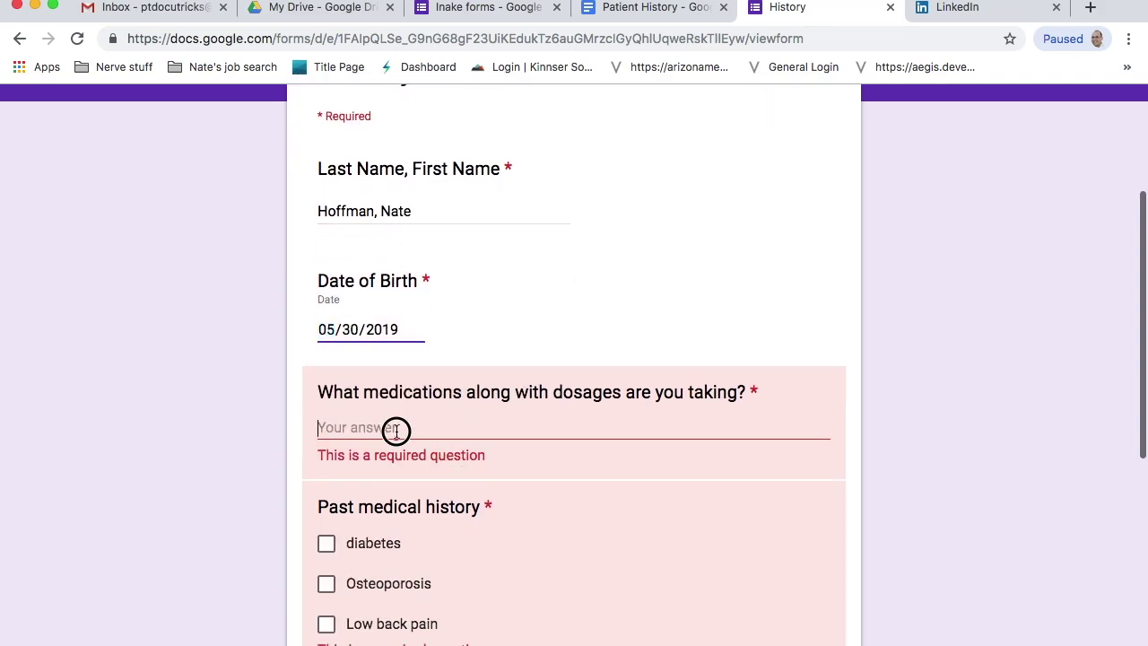
pyautogui.write('Ibuprofin')
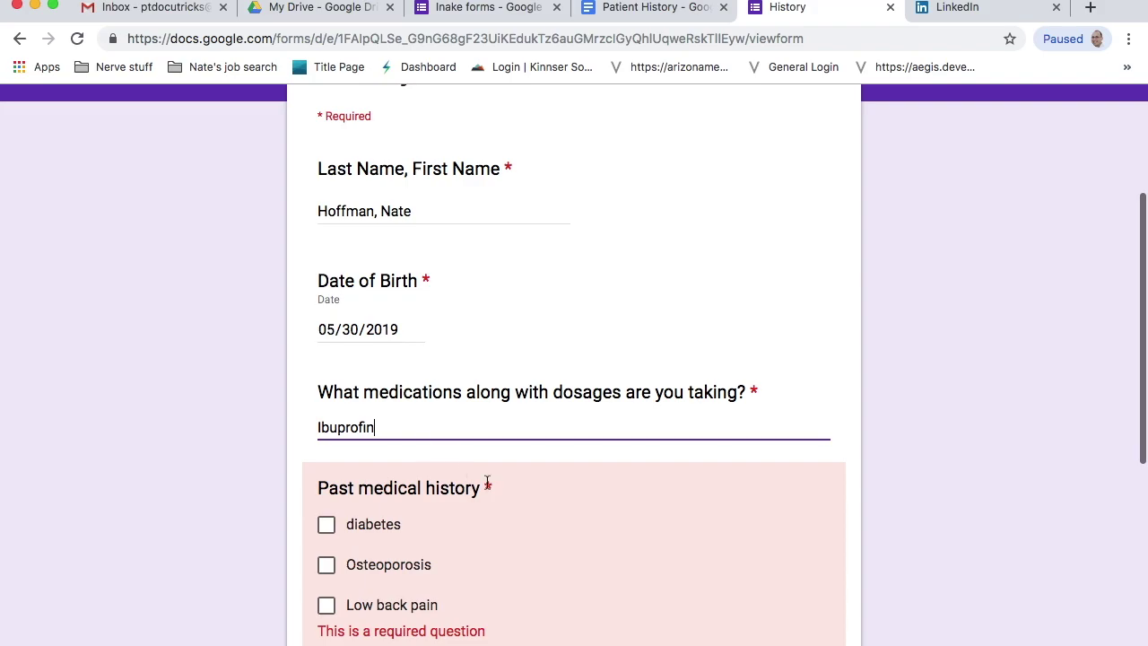
pyautogui.scroll(-3, 493, 466)
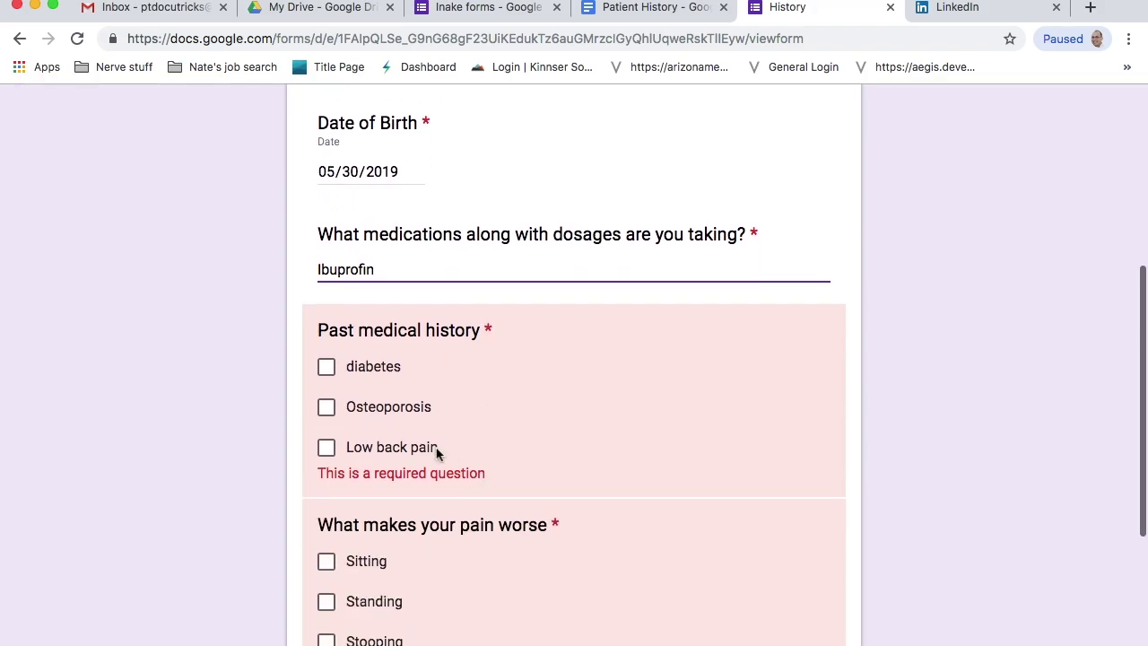
pyautogui.click(327, 446)
pyautogui.scroll(-4, 326, 448)
pyautogui.click(326, 363)
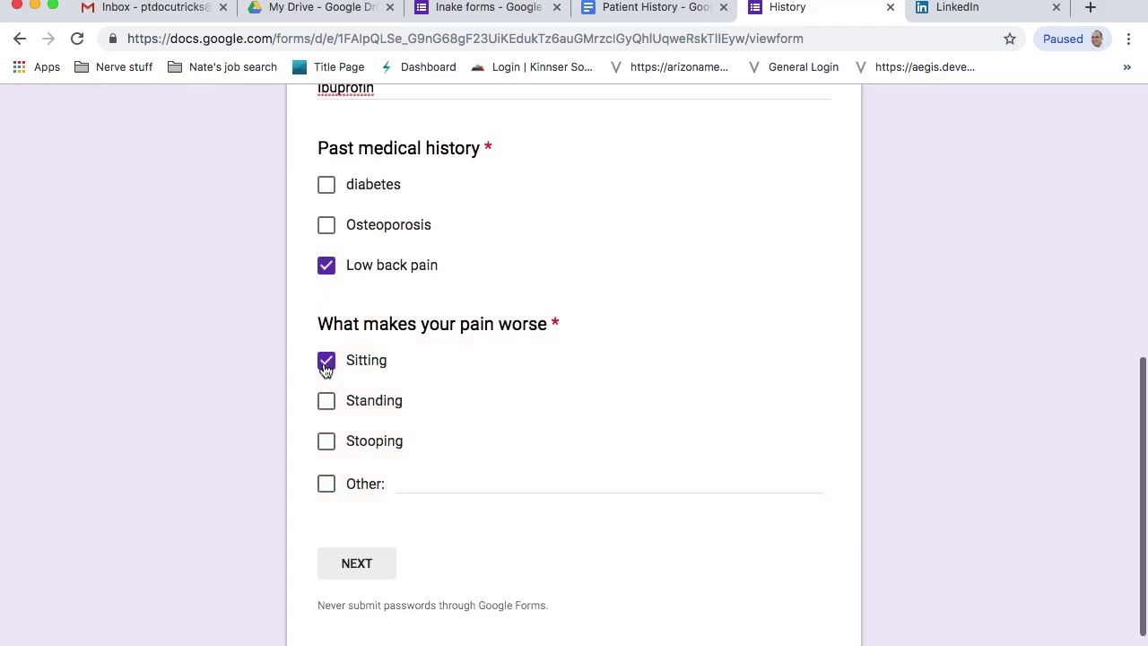
pyautogui.scroll(-2, 350, 448)
# - Sign the consent statement on the consent page
pyautogui.click(358, 476)
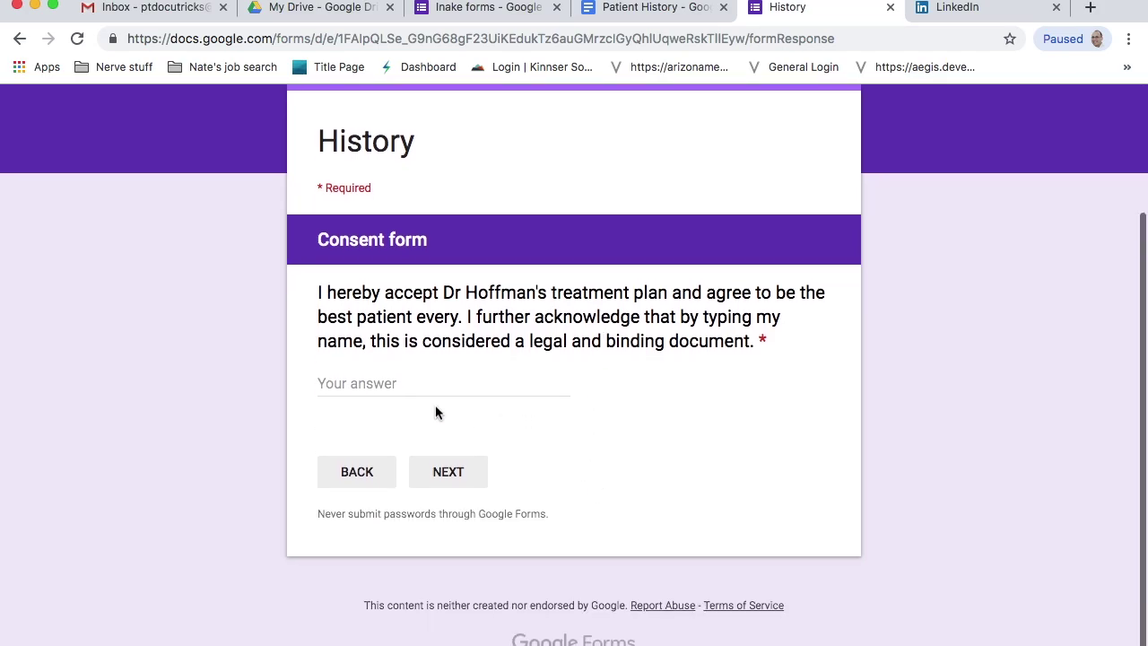
pyautogui.click(424, 386)
pyautogui.write('H')
pyautogui.press('BackSpace')
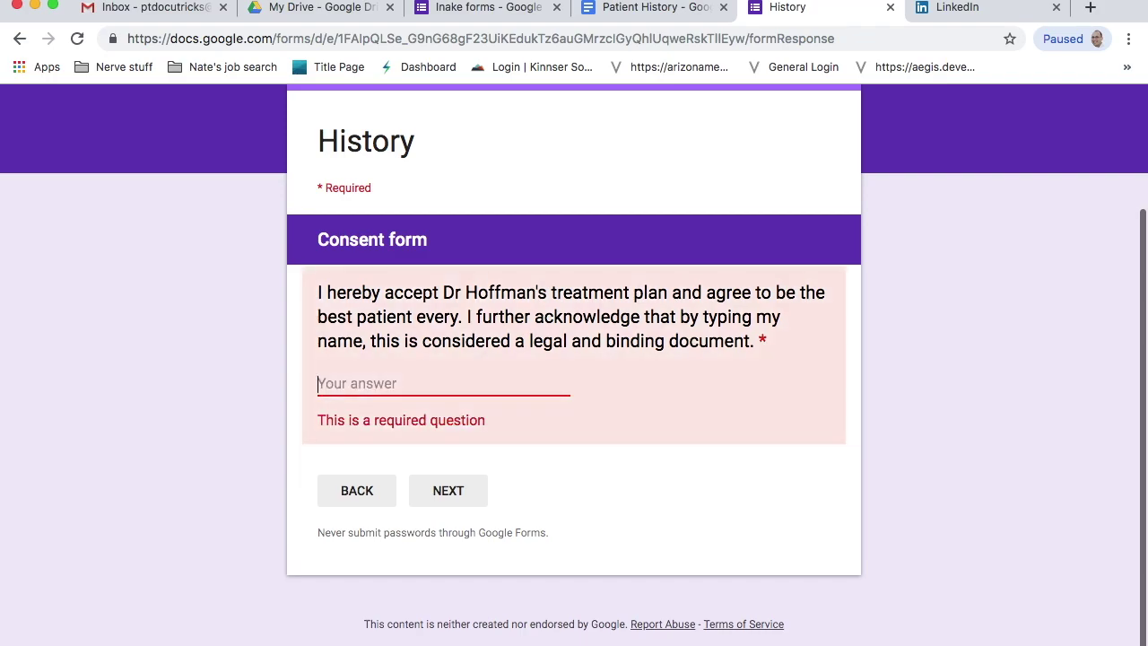
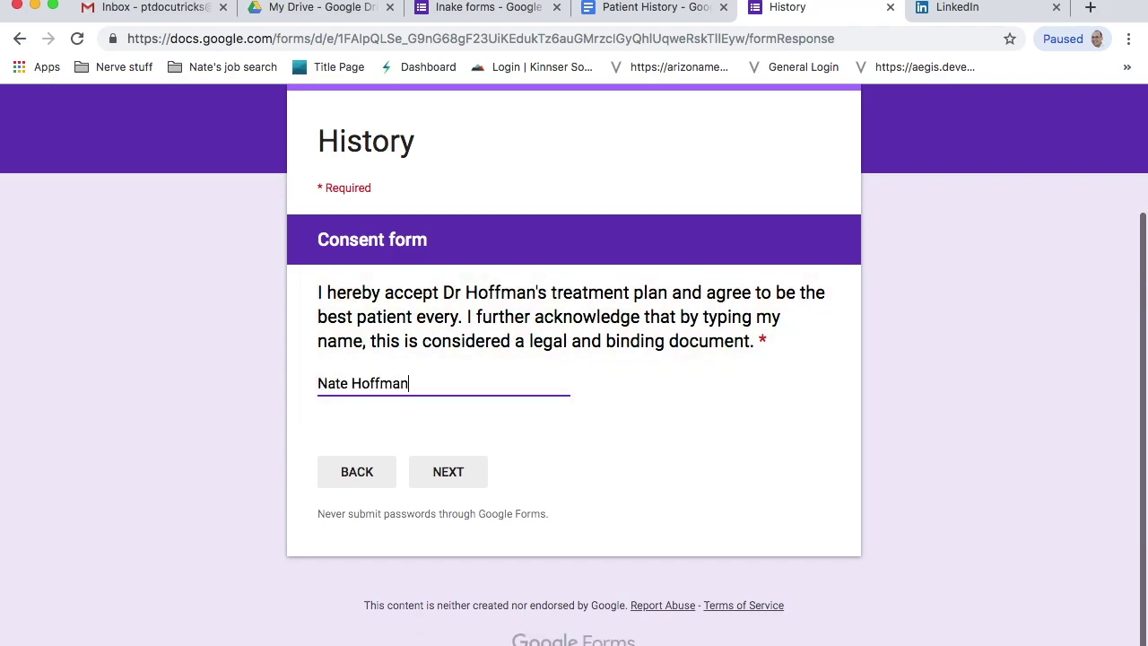
# - Sign the HIPAA acknowledgement with the patient's name and submit the response
pyautogui.click(442, 472)
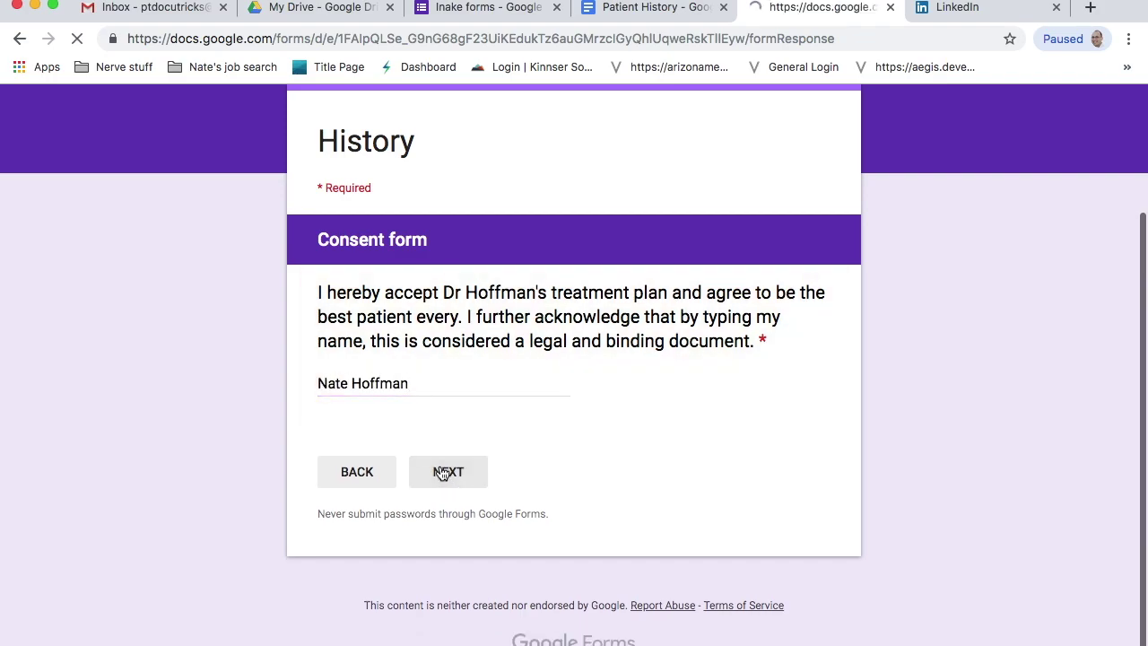
pyautogui.scroll(-1, 463, 512)
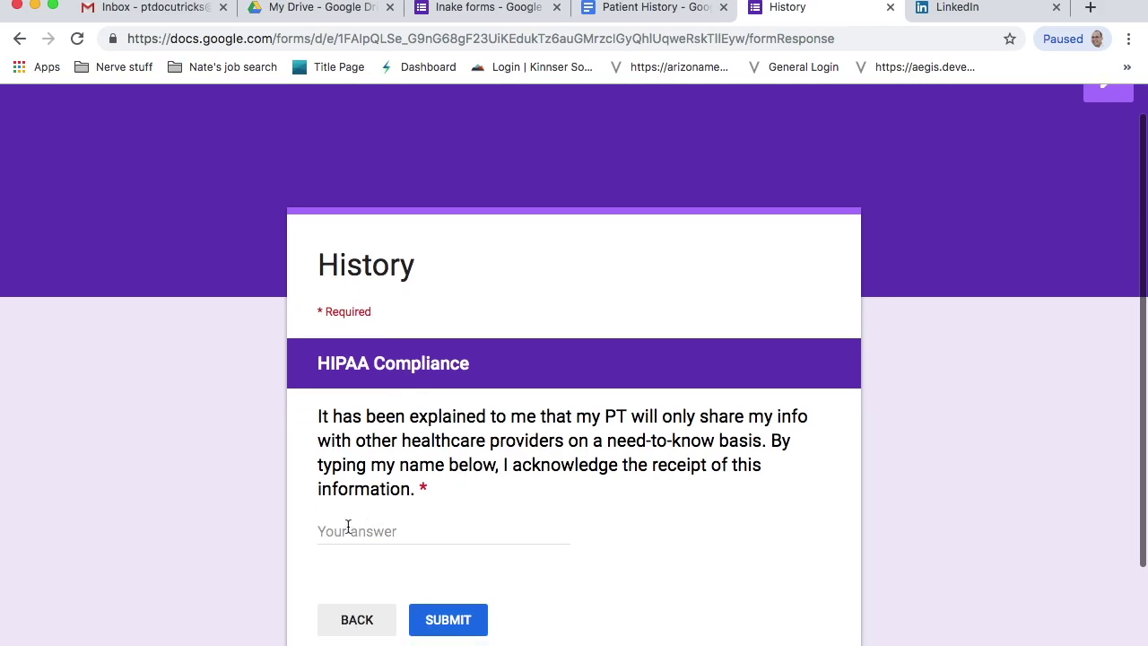
pyautogui.click(346, 531)
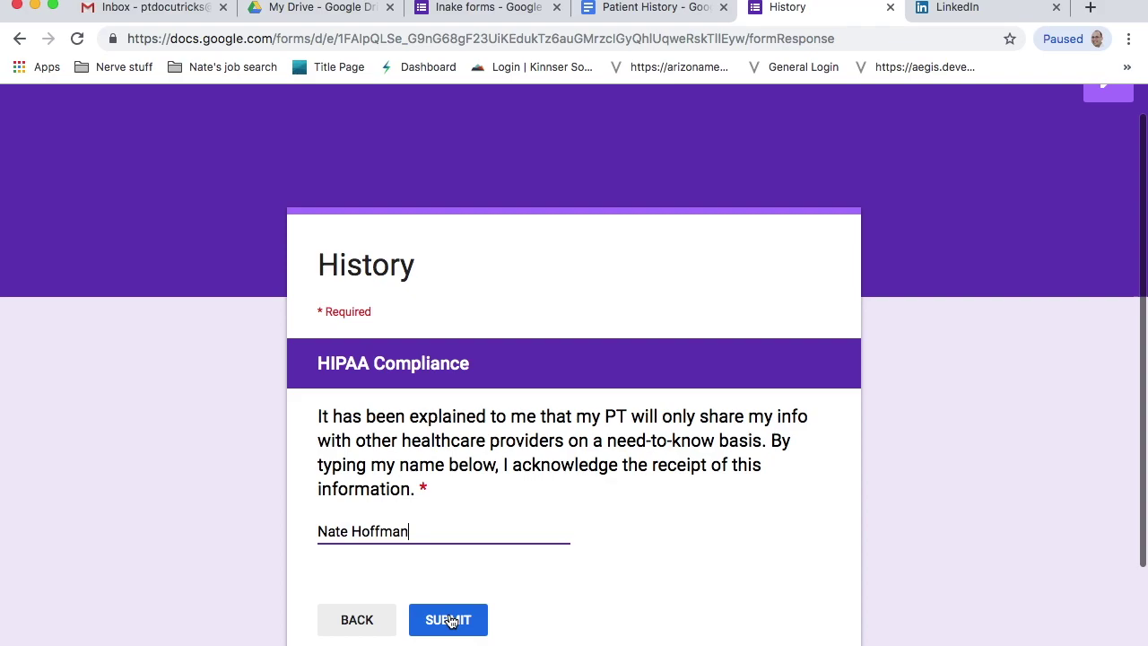
pyautogui.click(451, 619)
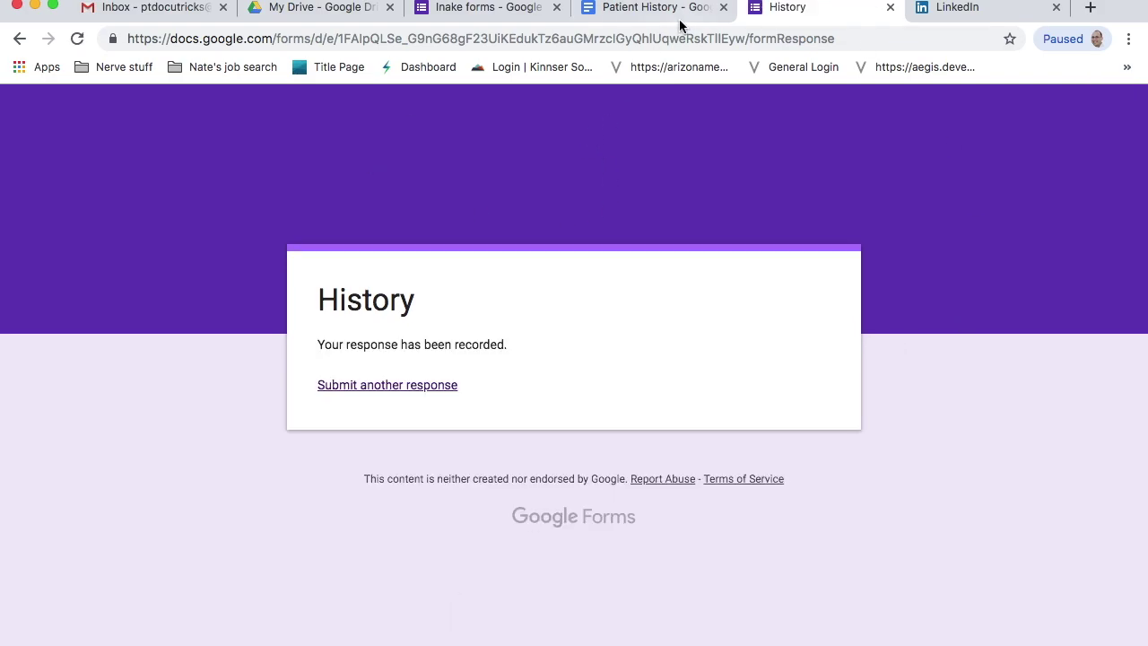
# - Open the Intakes folder in Drive, view the generated patient history document, then return to Inake forms
pyautogui.click(650, 7)
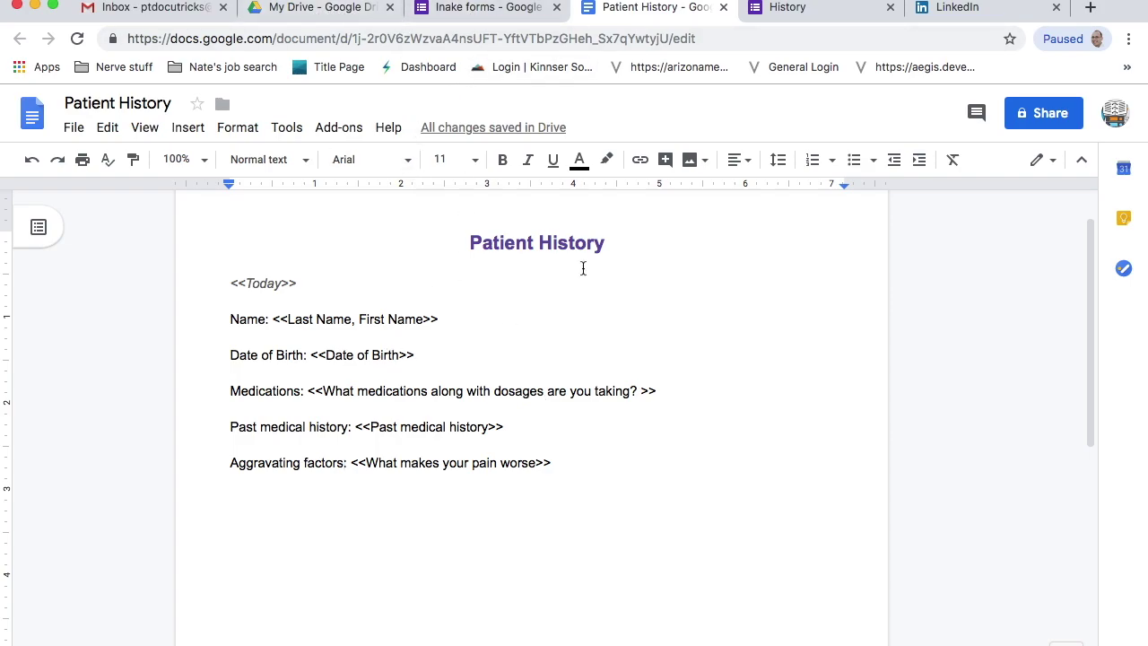
pyautogui.click(309, 9)
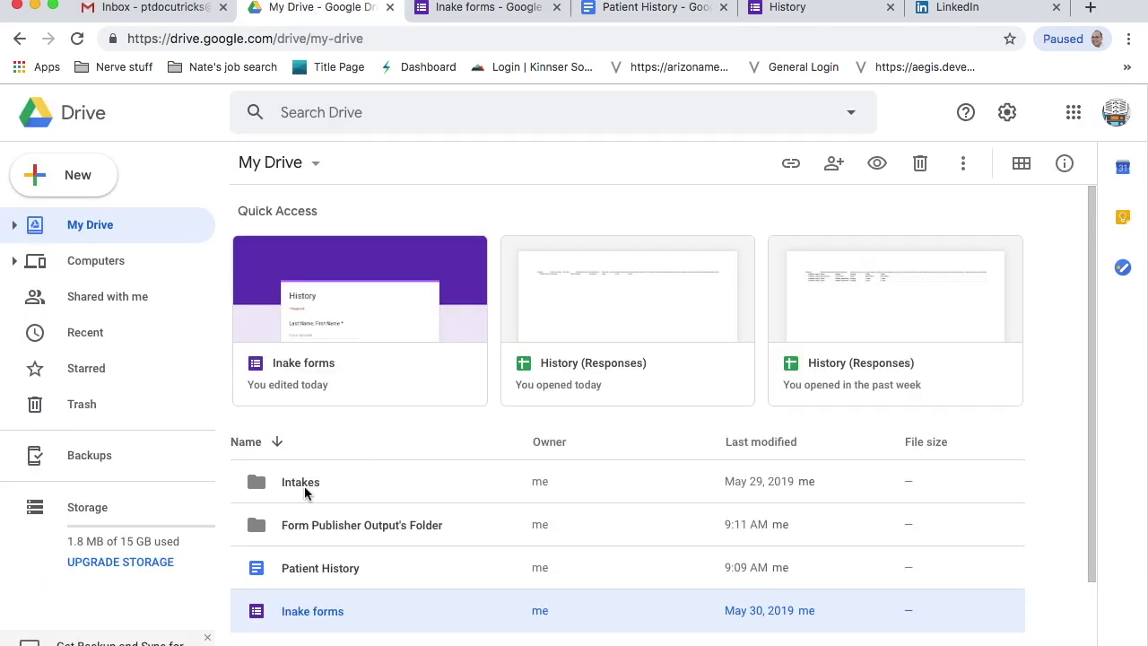
pyautogui.doubleClick(304, 486)
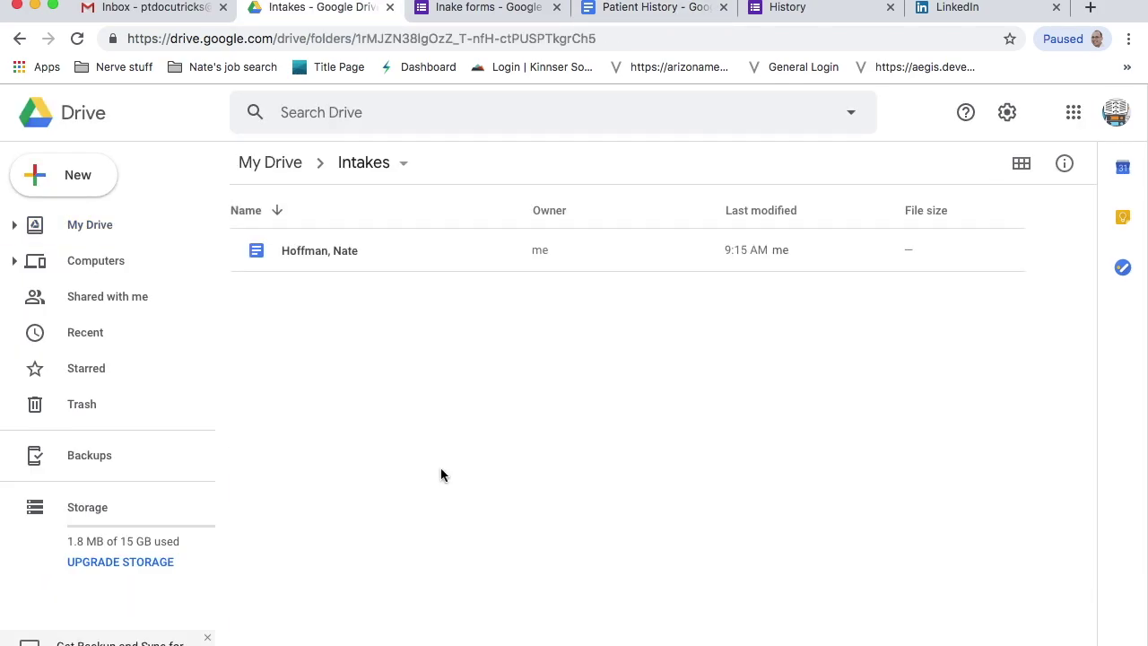
pyautogui.doubleClick(325, 253)
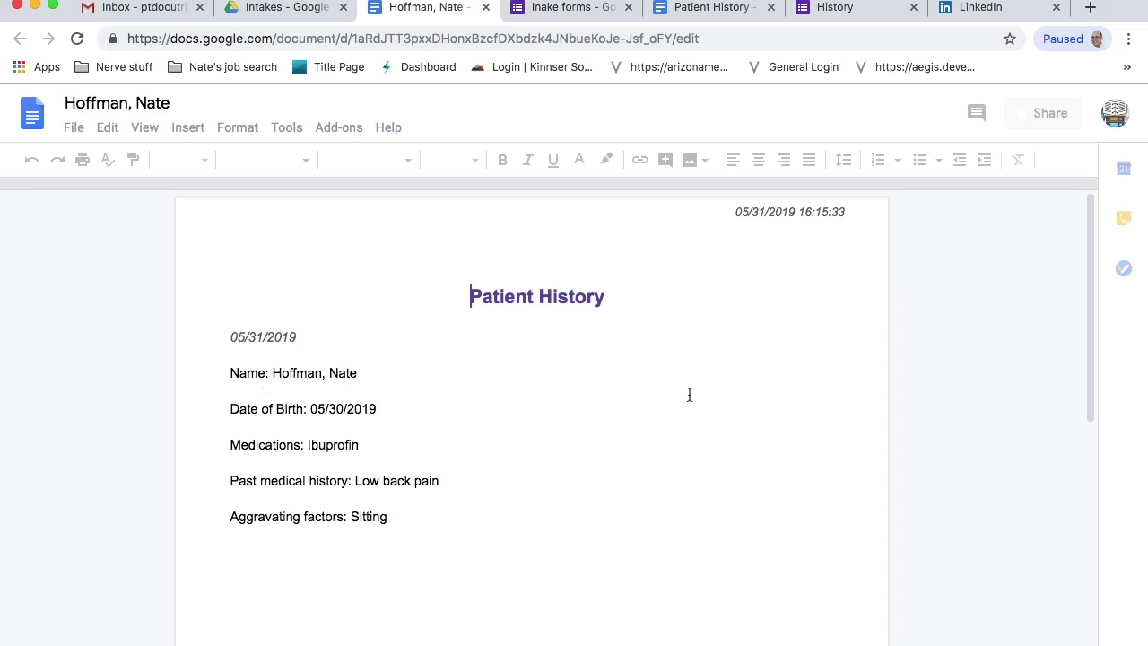
pyautogui.click(485, 7)
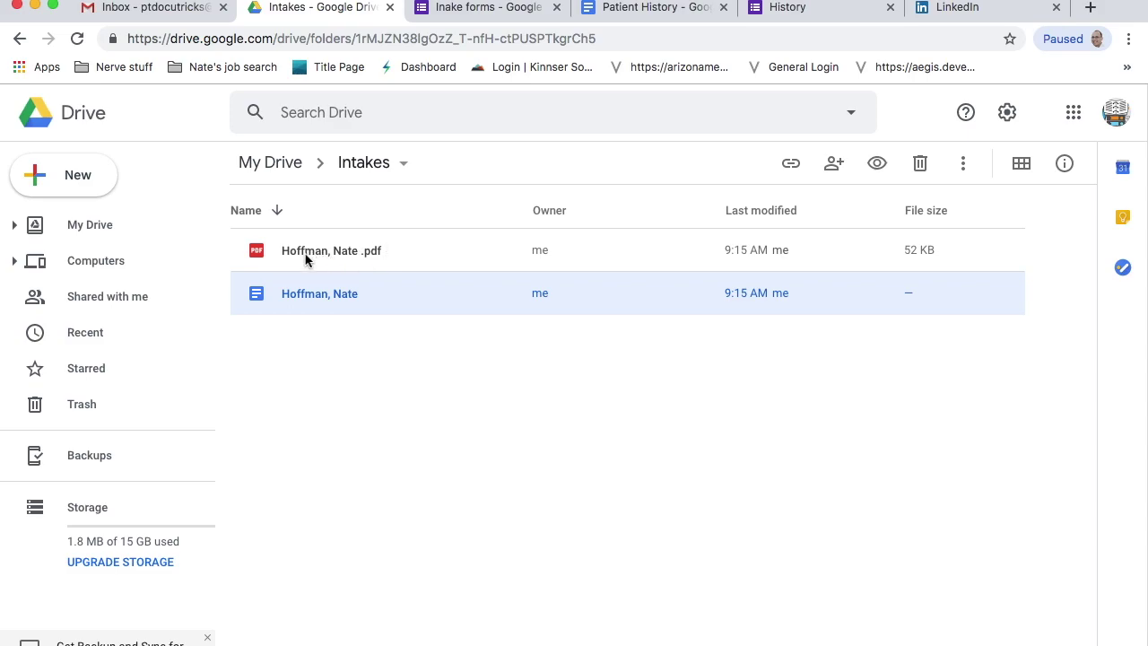
pyautogui.click(490, 11)
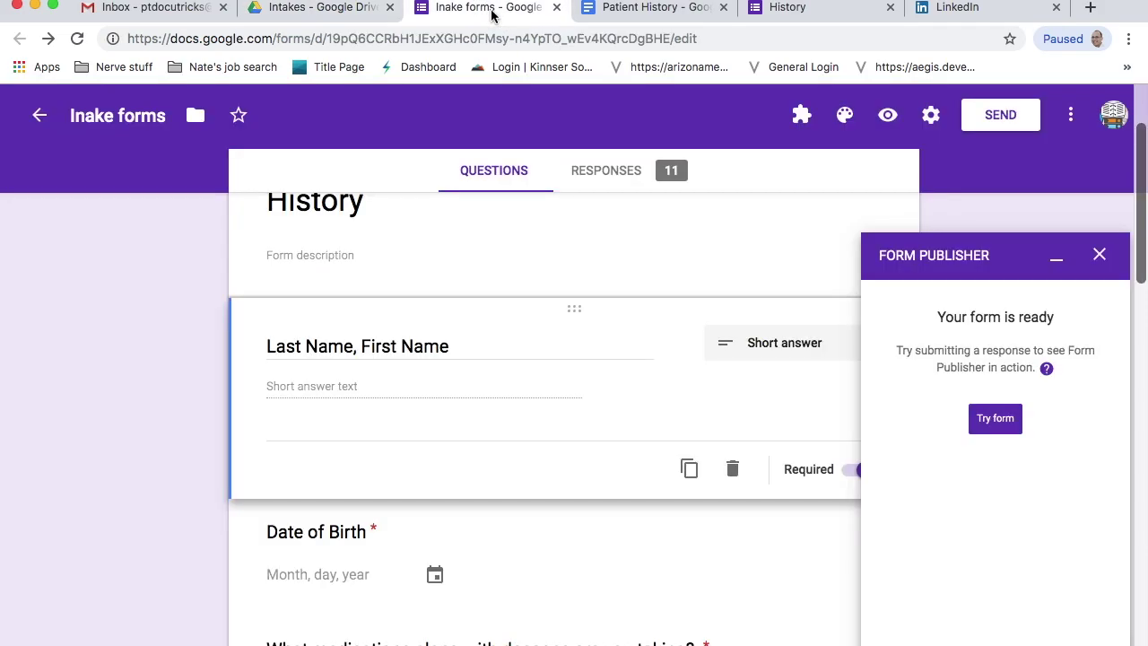
# - Close the Form Publisher panel and begin an Additional template from the Form Publisher add-on
pyautogui.click(1101, 257)
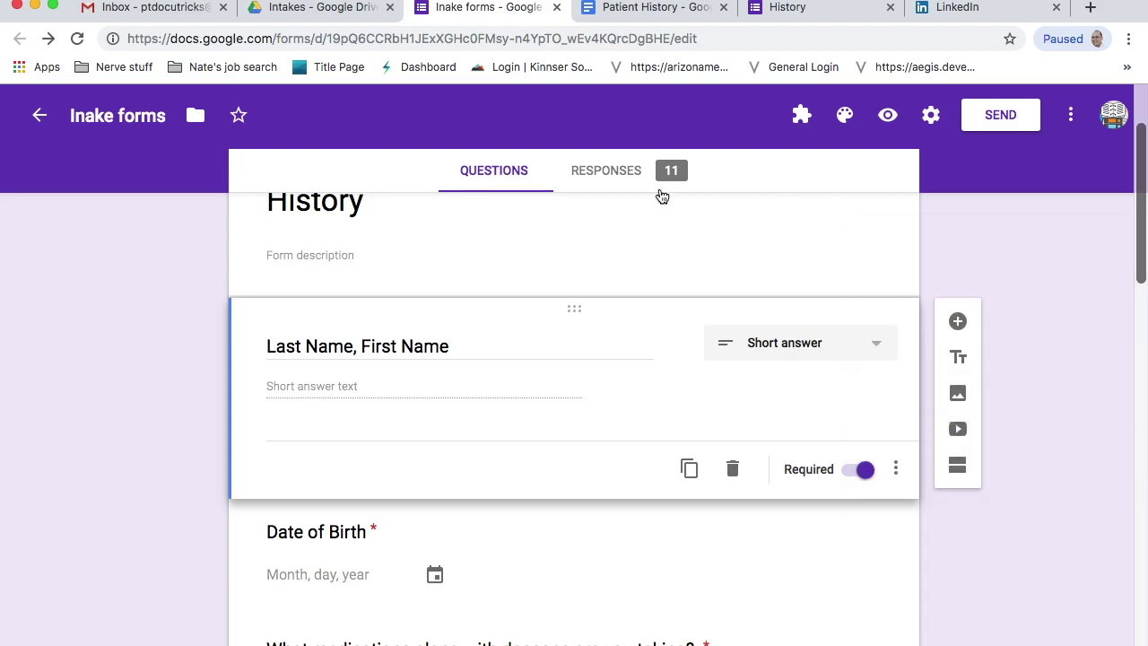
pyautogui.click(801, 116)
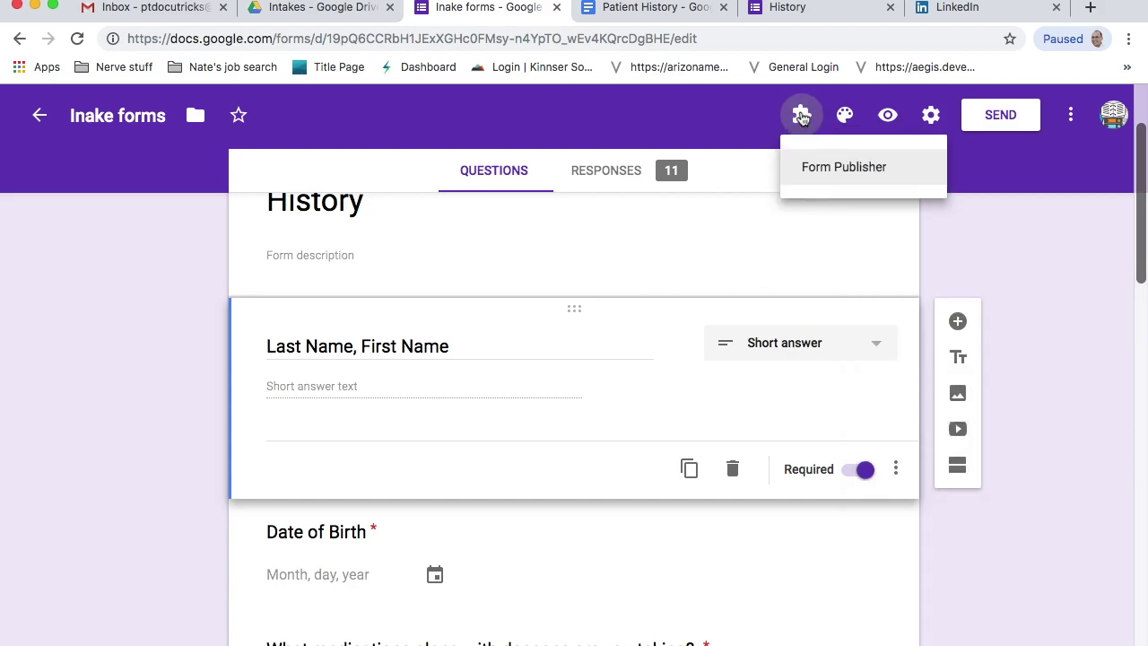
pyautogui.click(835, 186)
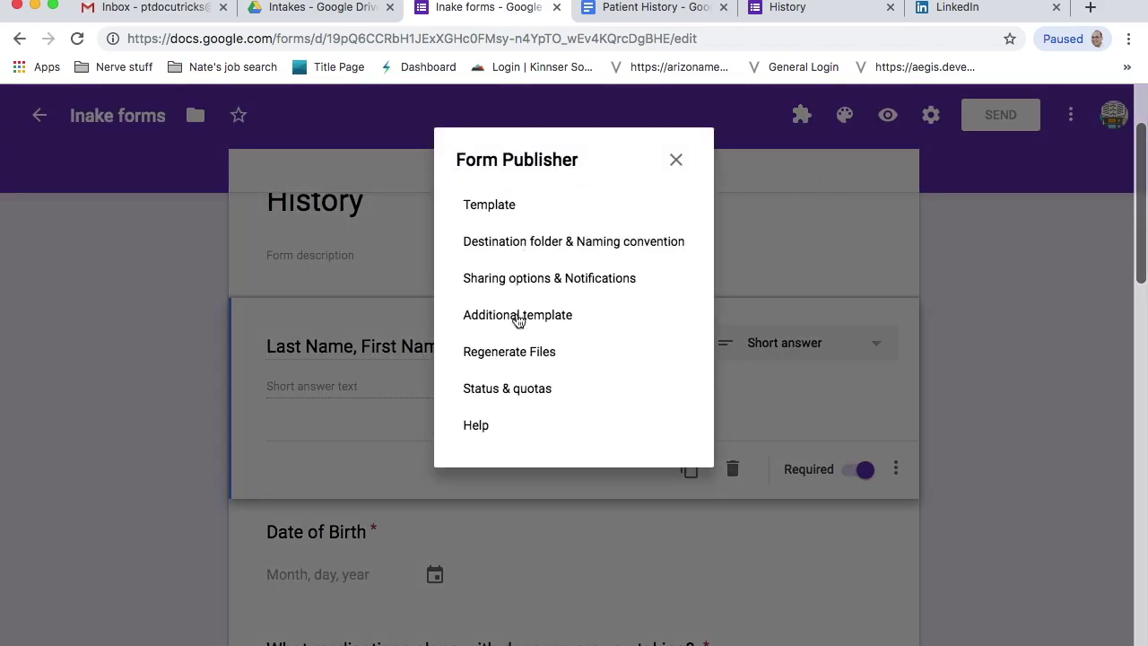
pyautogui.click(518, 316)
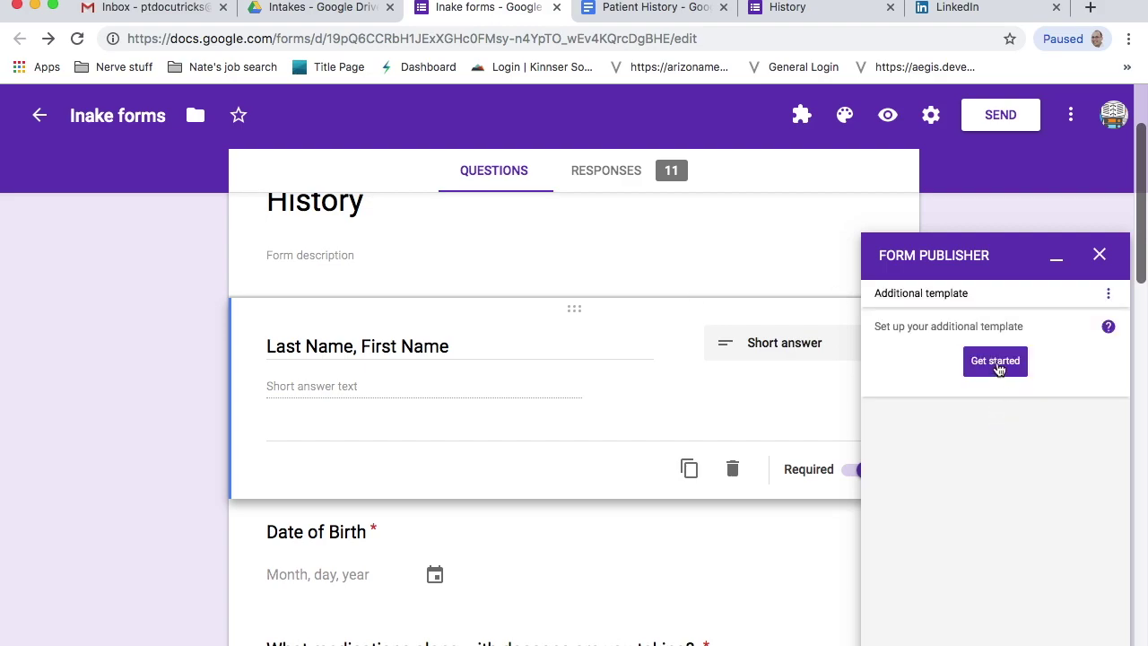
pyautogui.click(996, 360)
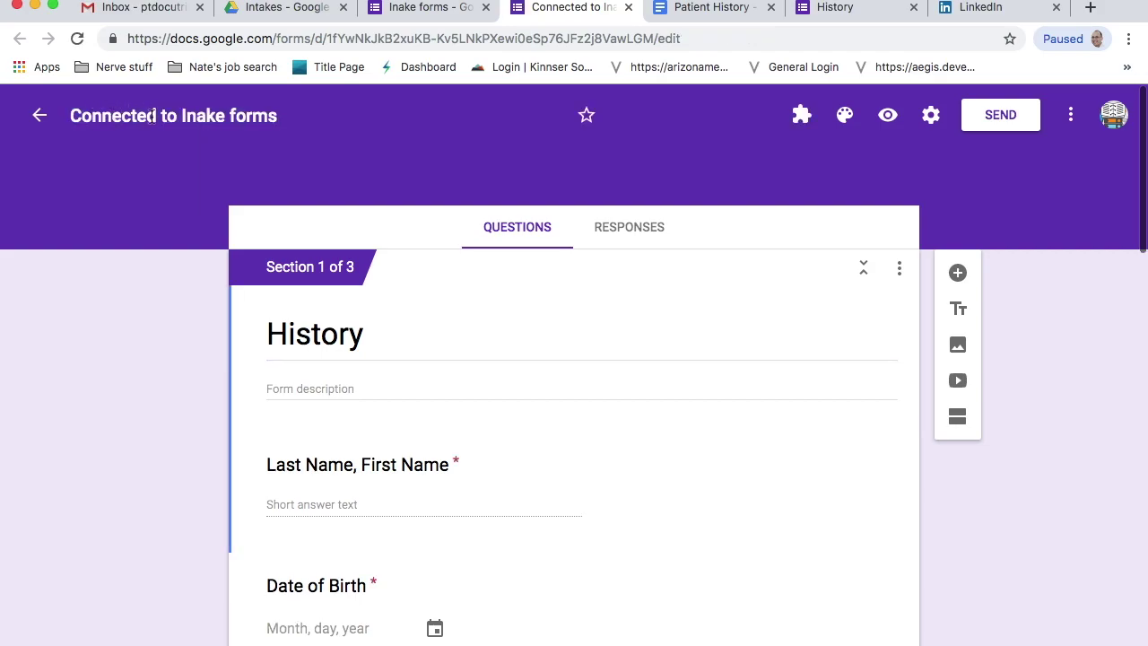
# - Rename the new form to 'Consent Form'
pyautogui.click(153, 116)
pyautogui.write('Con')
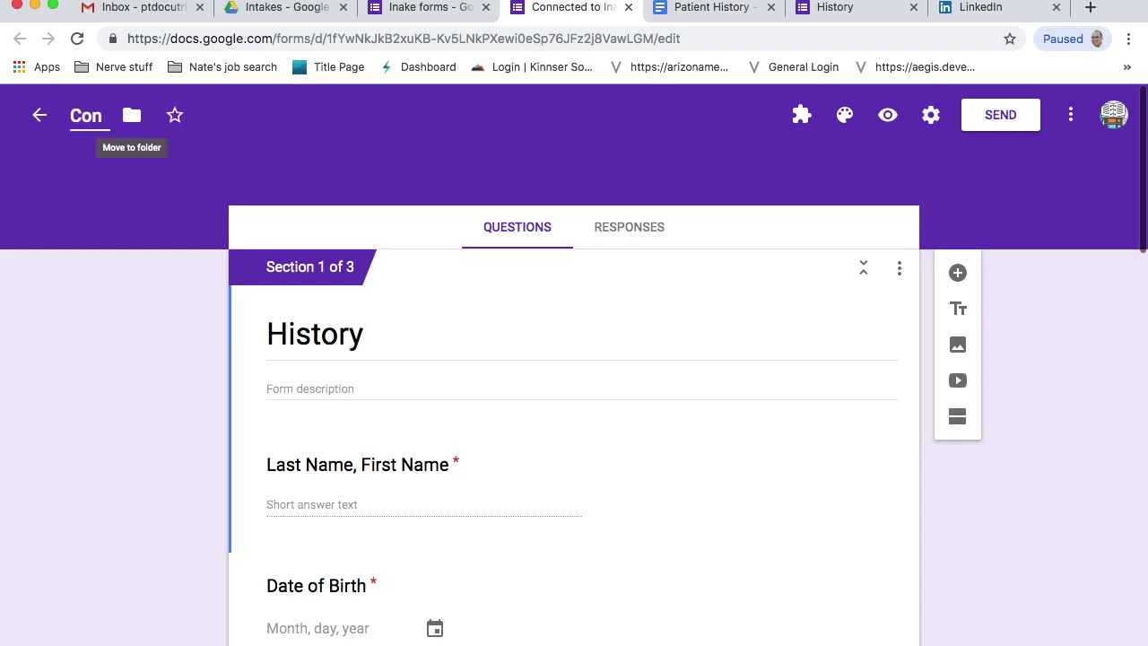
pyautogui.write('sent Form')
pyautogui.scroll(-7, 619, 435)
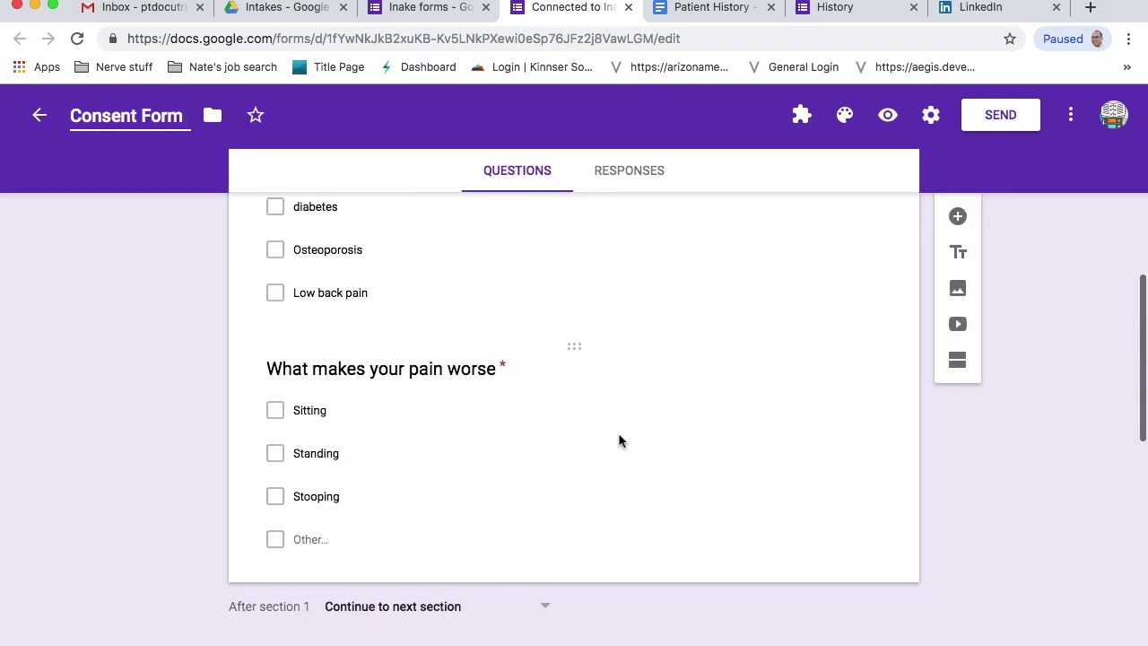
pyautogui.scroll(8, 618, 437)
# - Start Form Publisher on Consent Form, compare with Inake forms, and choose a Google Document template
pyautogui.click(802, 116)
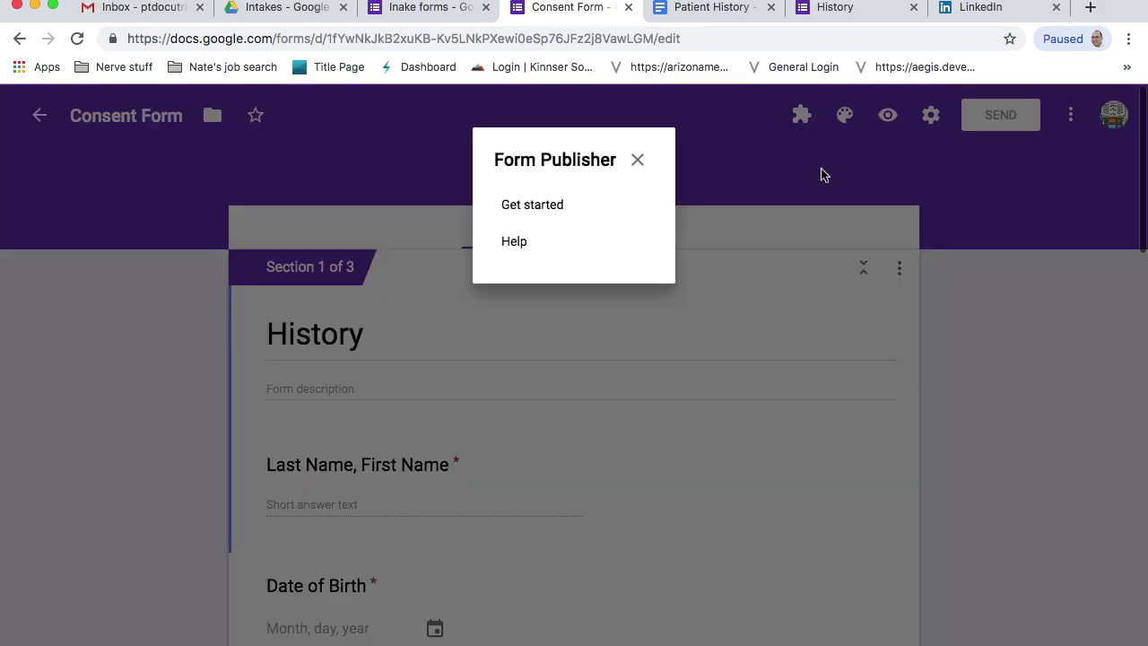
pyautogui.click(520, 207)
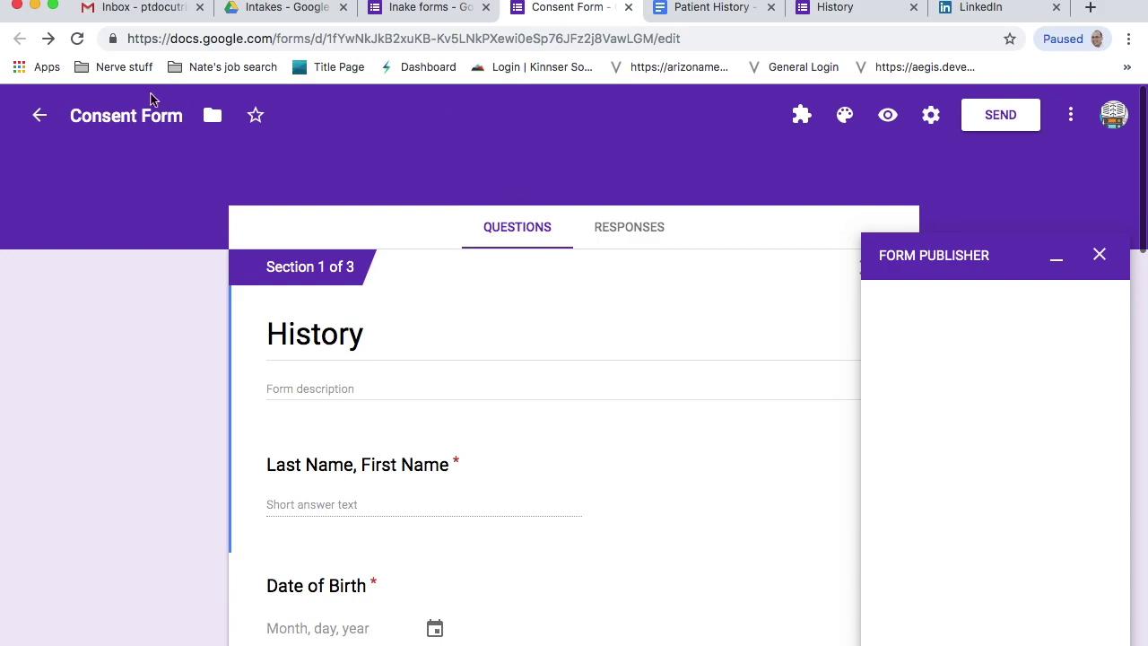
pyautogui.click(422, 11)
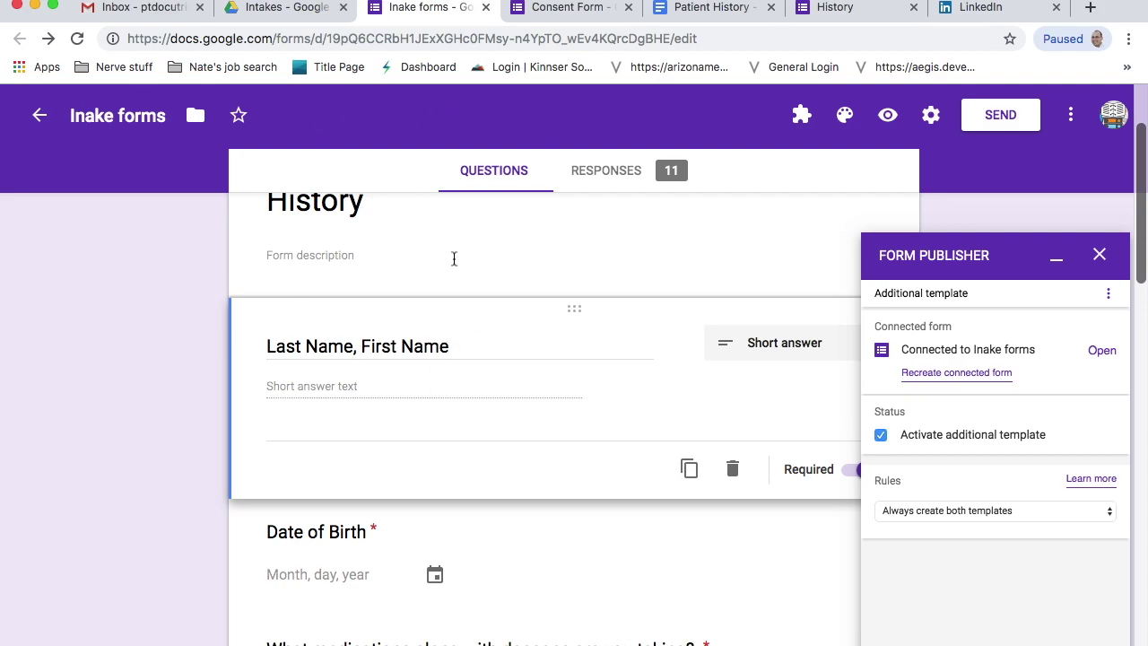
pyautogui.click(555, 11)
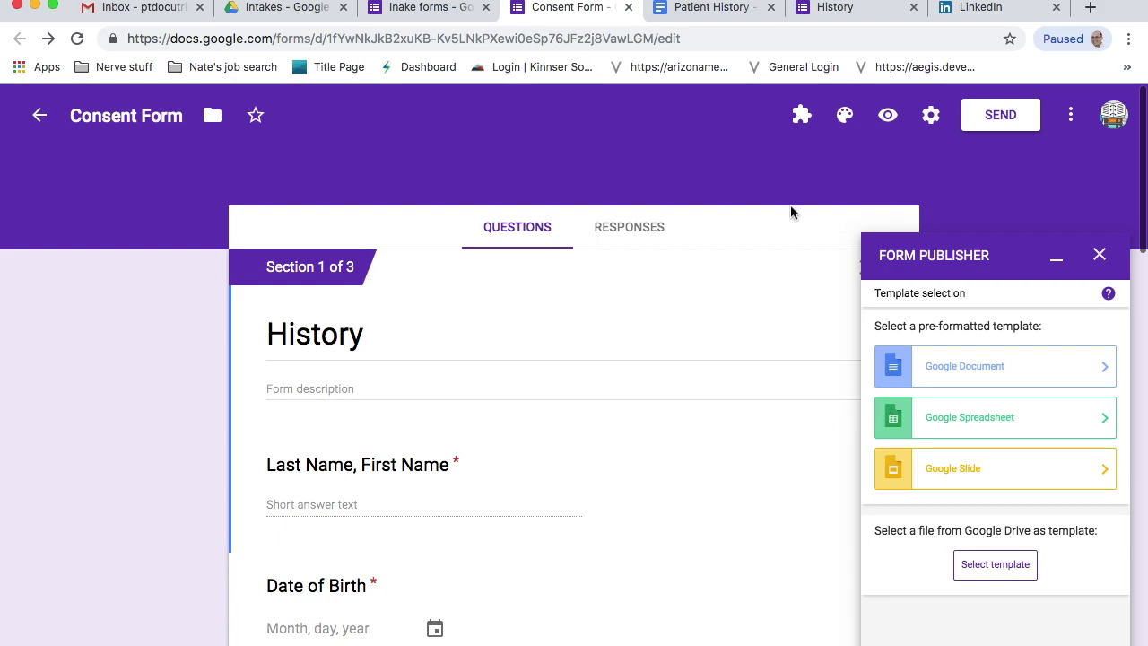
pyautogui.click(429, 11)
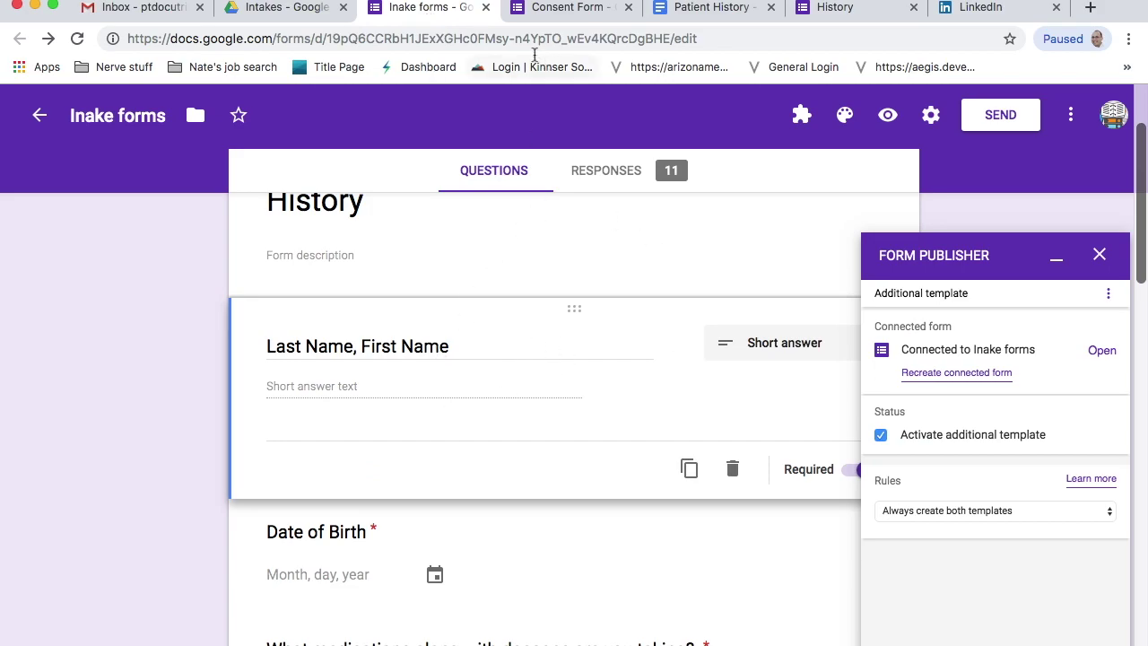
pyautogui.click(563, 13)
pyautogui.click(956, 369)
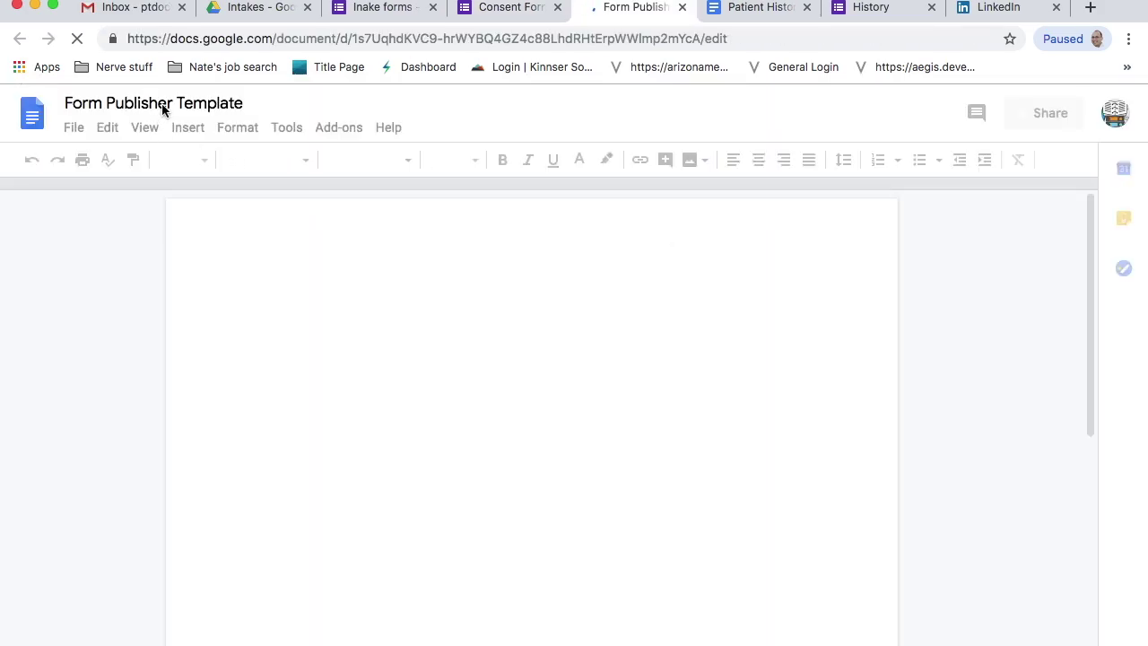
# - Rename the template document to 'Consent' and replace <<Template Title>> with 'Consent Form'
pyautogui.click(162, 108)
pyautogui.click(163, 109)
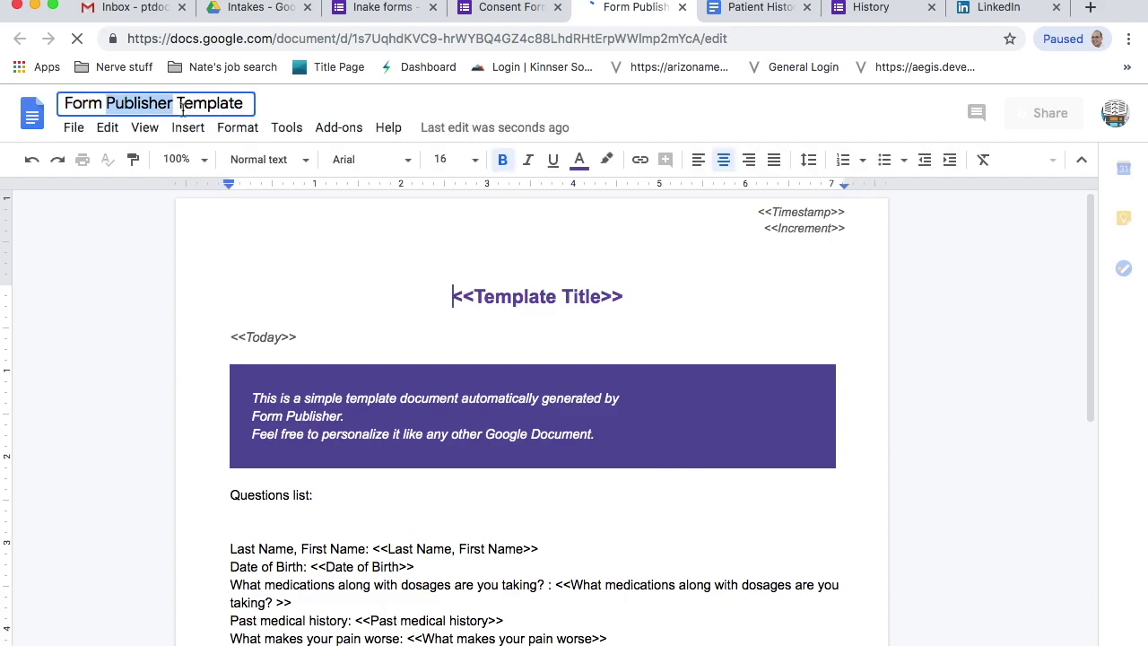
pyautogui.tripleClick(182, 107)
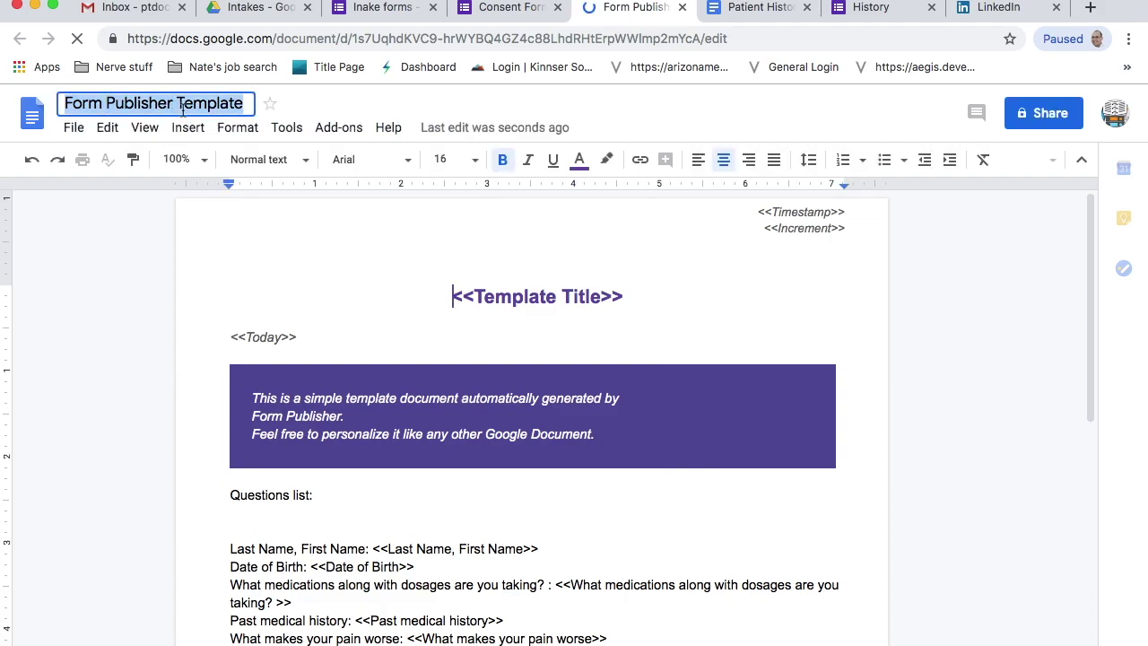
pyautogui.write('Consent')
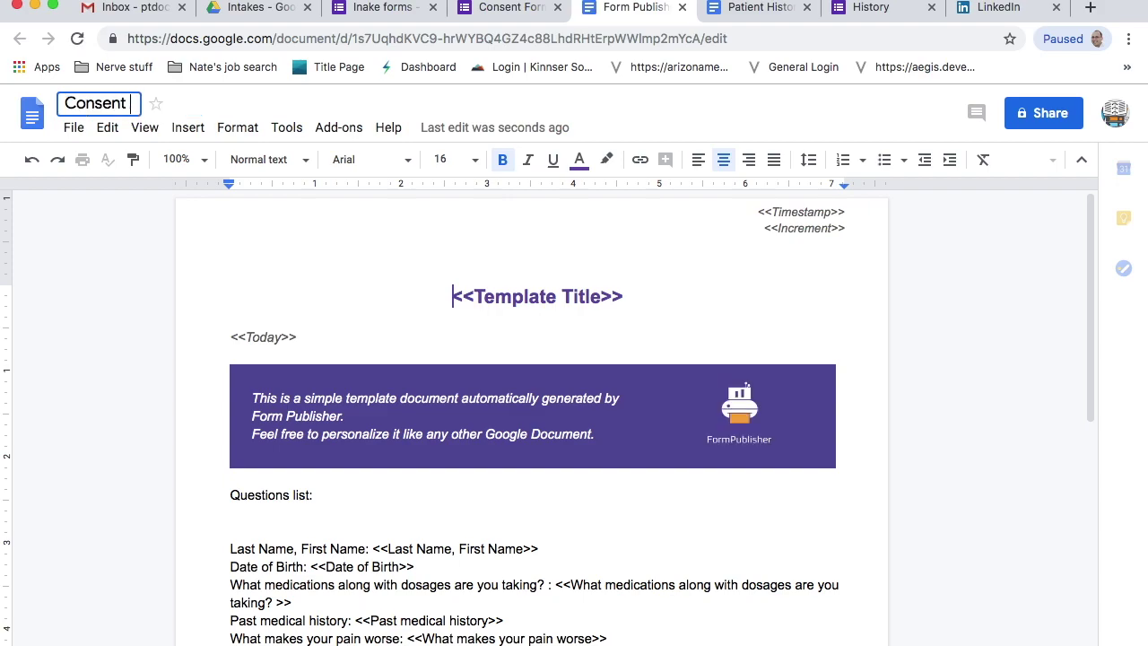
pyautogui.tripleClick(574, 296)
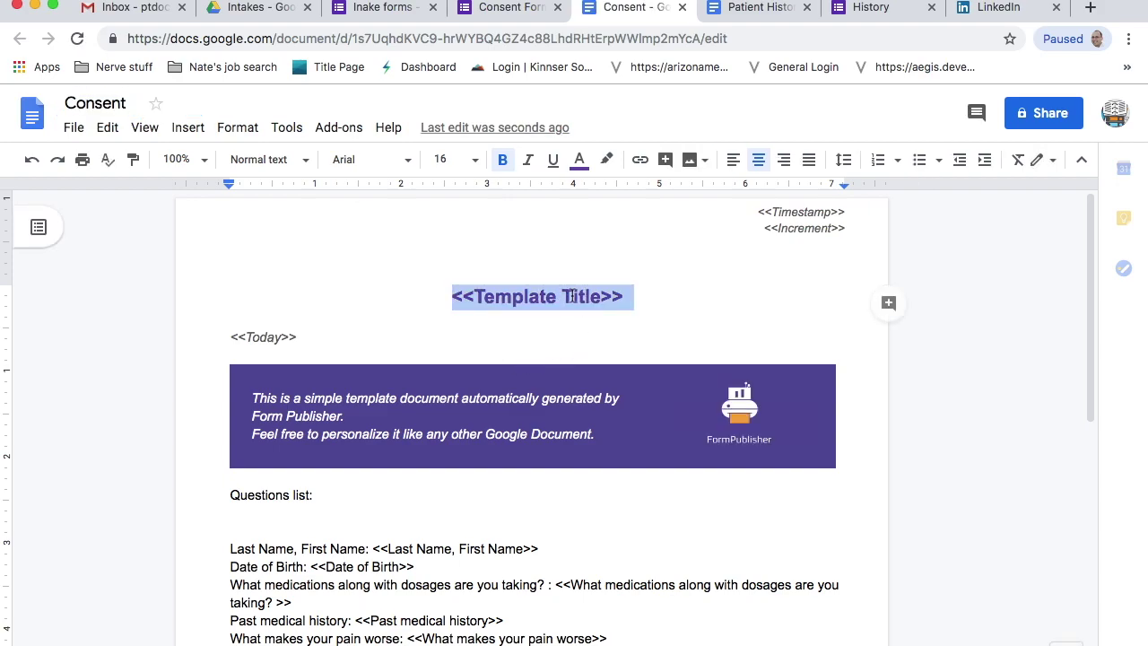
pyautogui.write('con')
pyautogui.press('BackSpace')
pyautogui.press('BackSpace')
pyautogui.press('BackSpace')
pyautogui.write('Con')
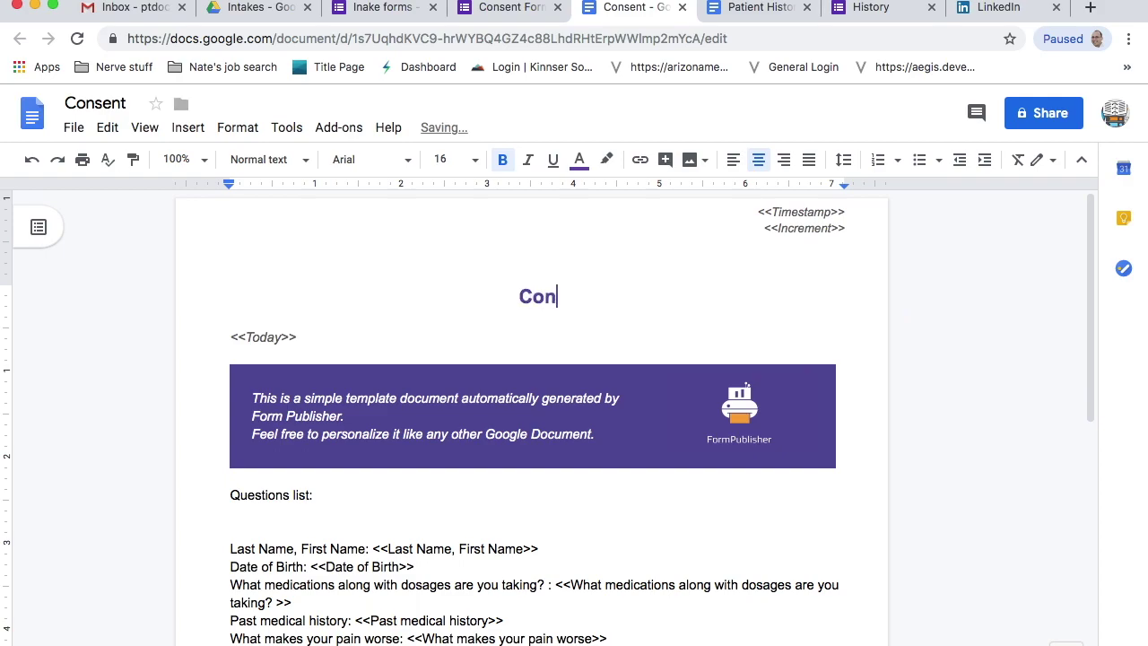
pyautogui.write('sent Form')
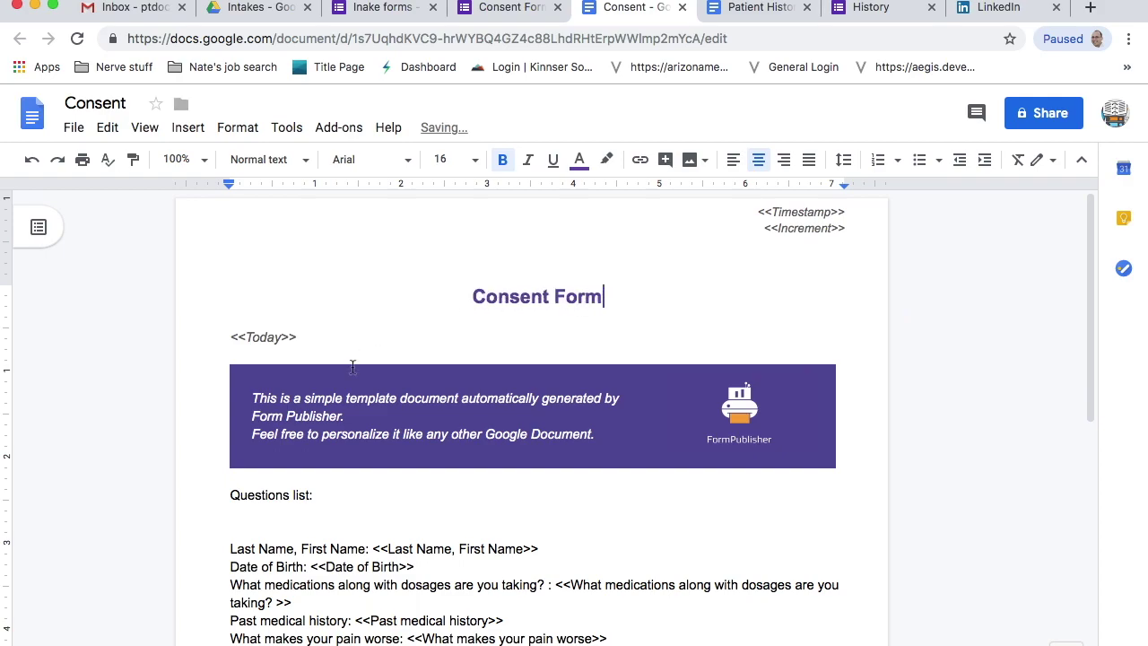
# - Delete the purple FormPublisher banner table and its logo, then select the questions list
pyautogui.moveTo(831, 476); pyautogui.dragTo(311, 372)
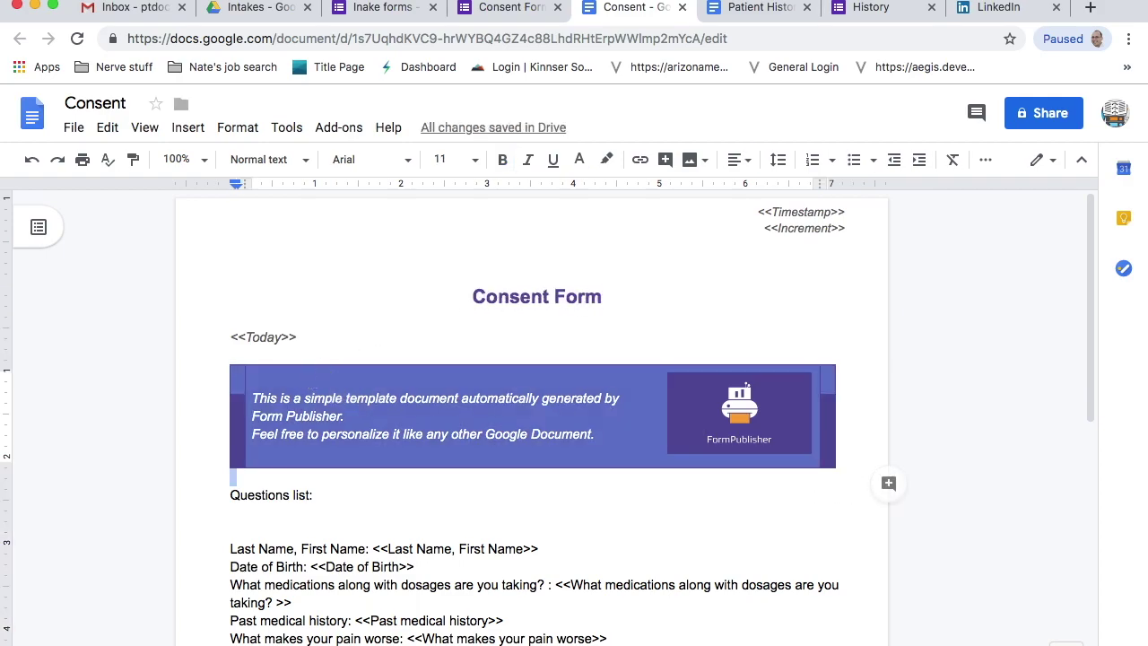
pyautogui.press('BackSpace')
pyautogui.click(705, 423)
pyautogui.press('BackSpace')
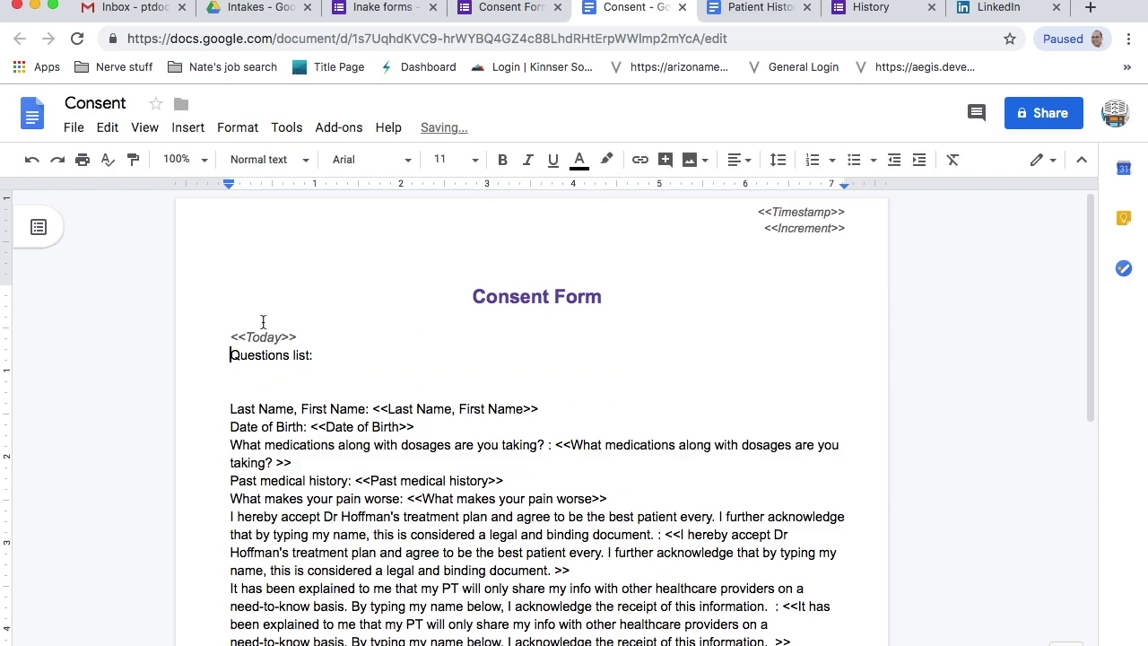
pyautogui.moveTo(222, 355); pyautogui.dragTo(619, 500)
# - Delete the questions list and information-sharing paragraph, and remove the <<Increment>> header marker
pyautogui.press('BackSpace')
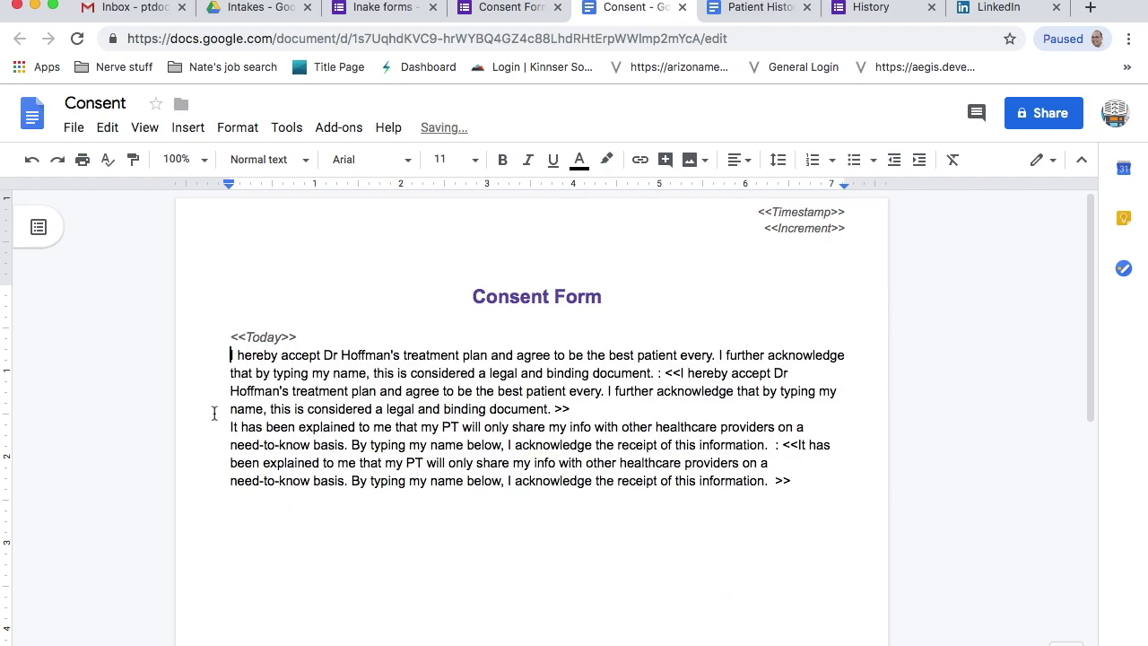
pyautogui.moveTo(226, 427); pyautogui.dragTo(837, 486)
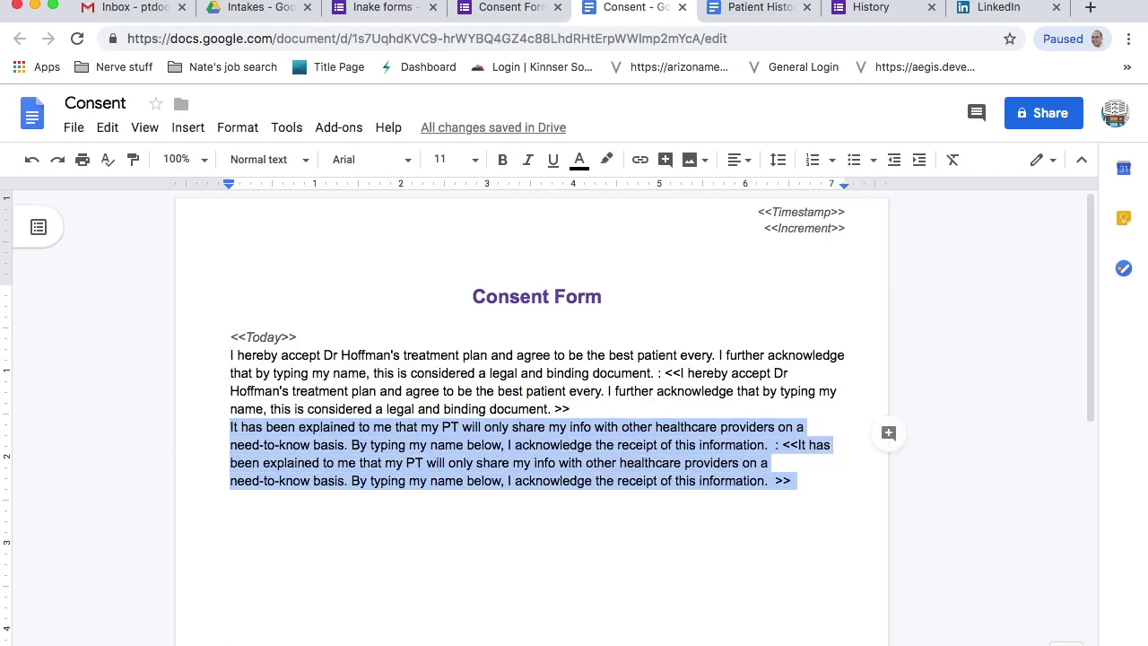
pyautogui.press('BackSpace')
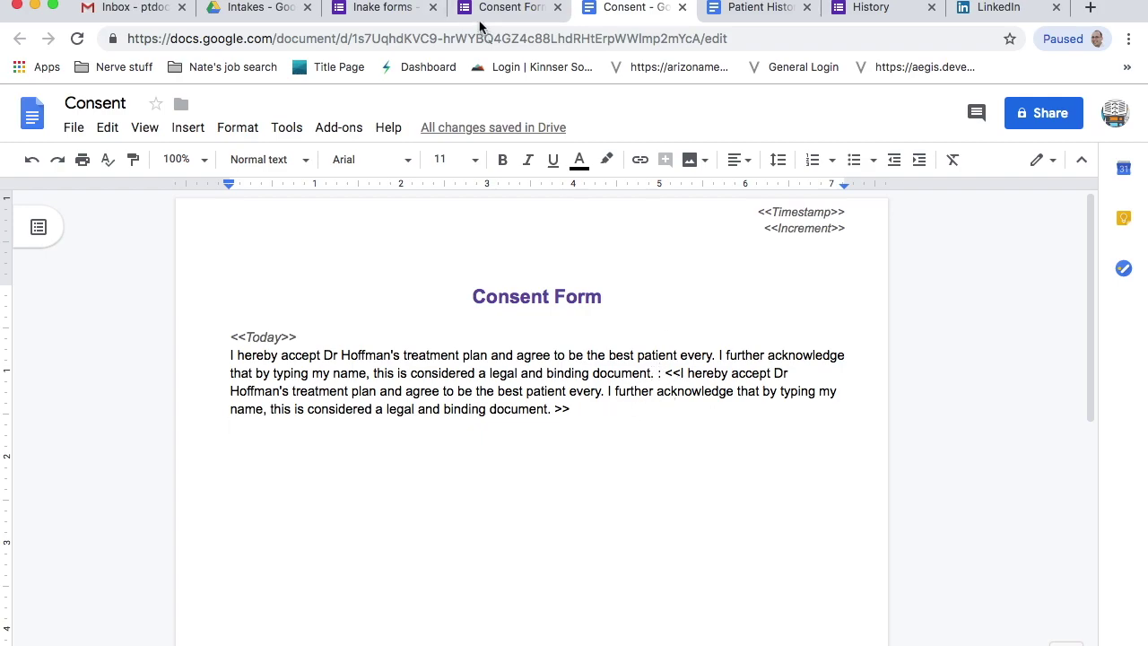
pyautogui.tripleClick(811, 230)
pyautogui.press('BackSpace')
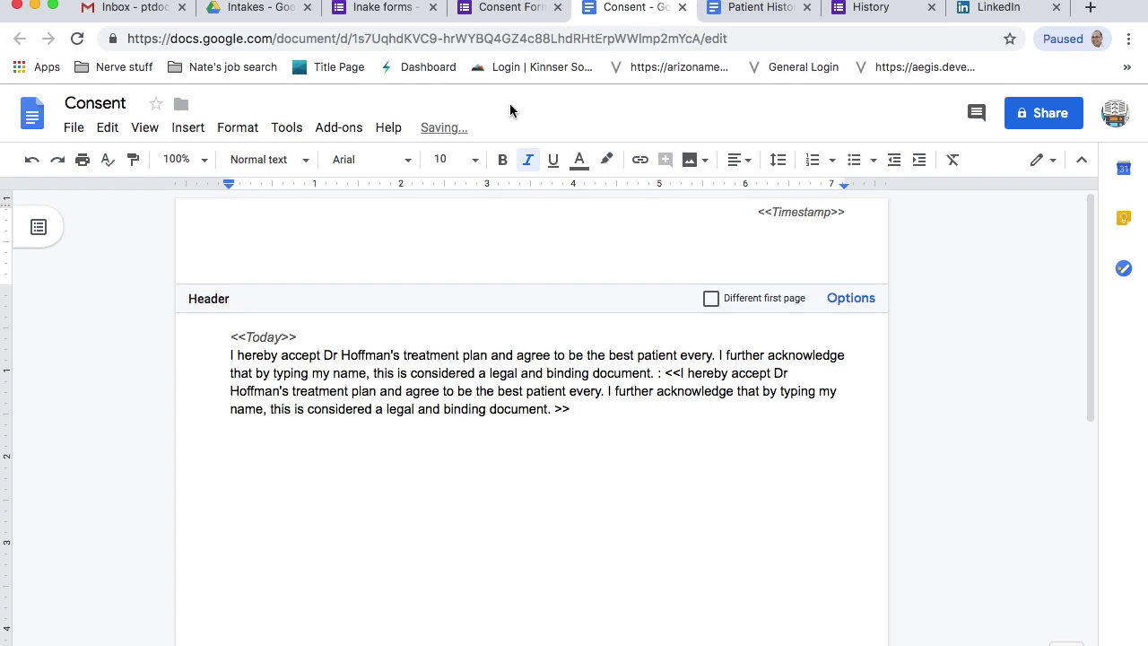
pyautogui.click(513, 7)
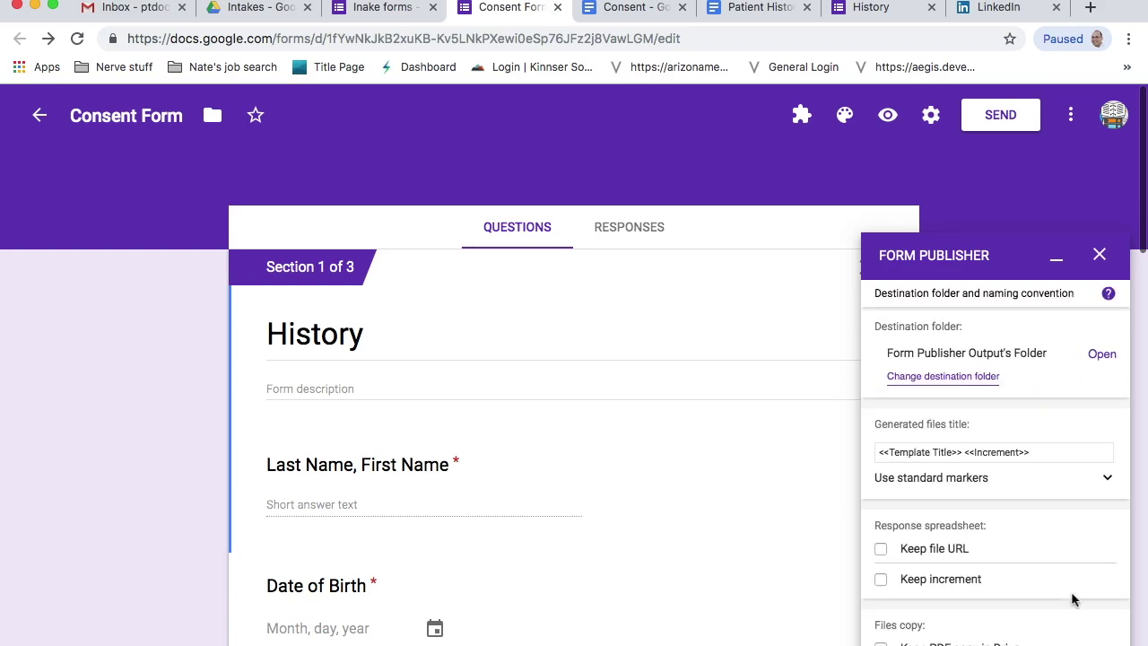
# - Set the Form Publisher destination folder to Intakes
pyautogui.click(945, 378)
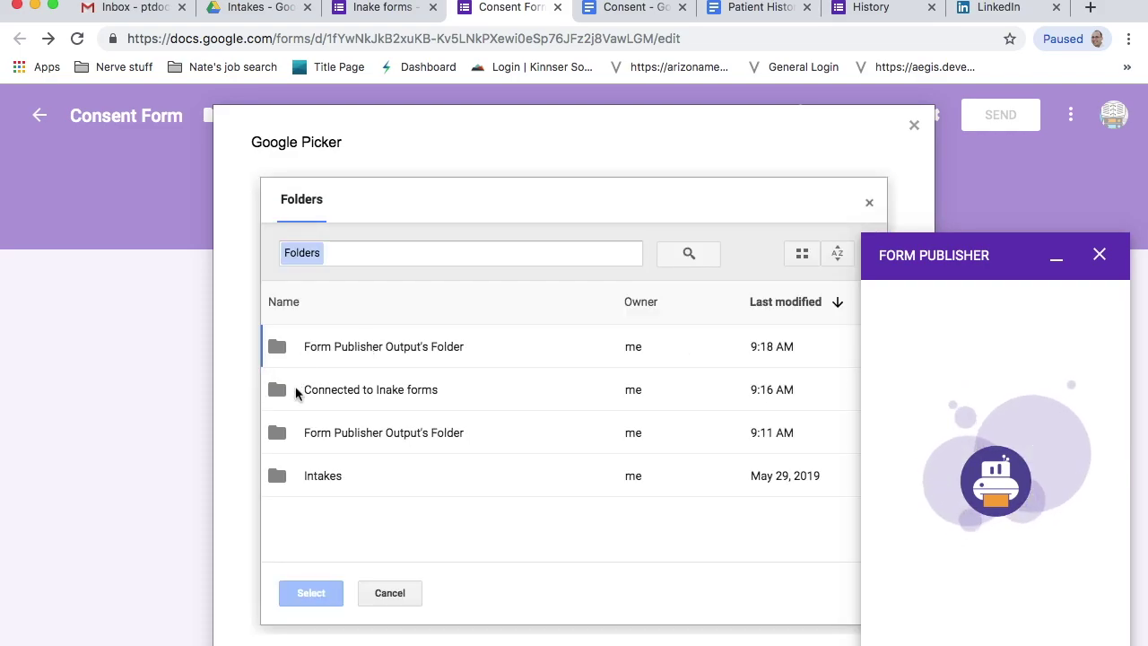
pyautogui.click(308, 479)
pyautogui.click(312, 595)
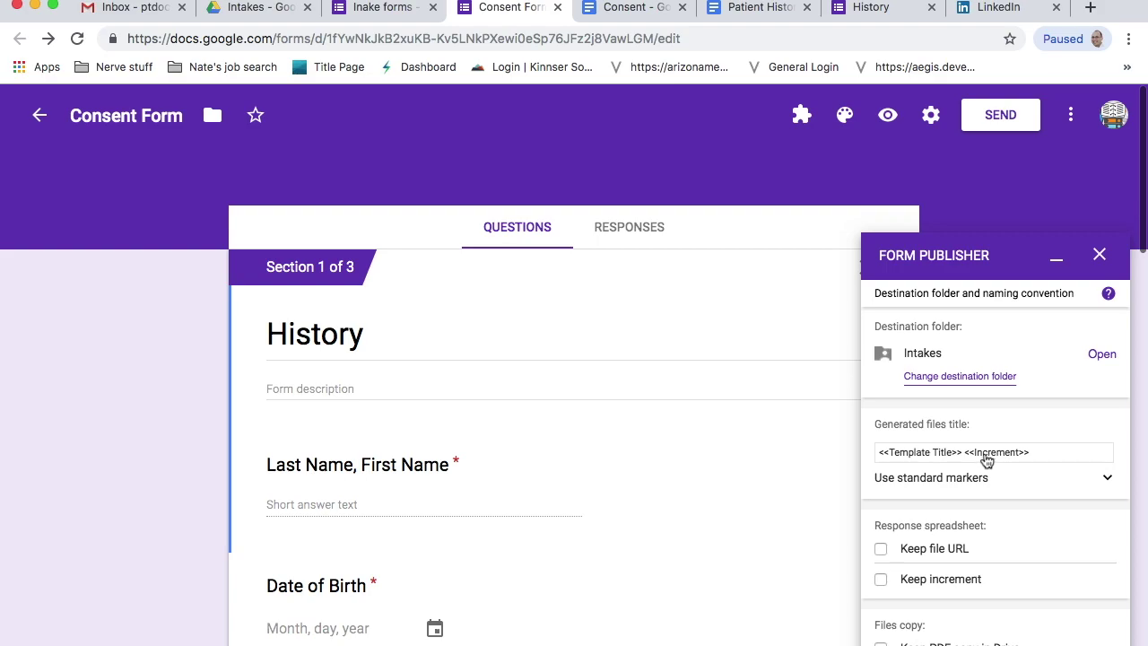
# - Prefix the generated file title with <<Last Name, First Name>> and keep a PDF copy in Drive
pyautogui.click(1050, 457)
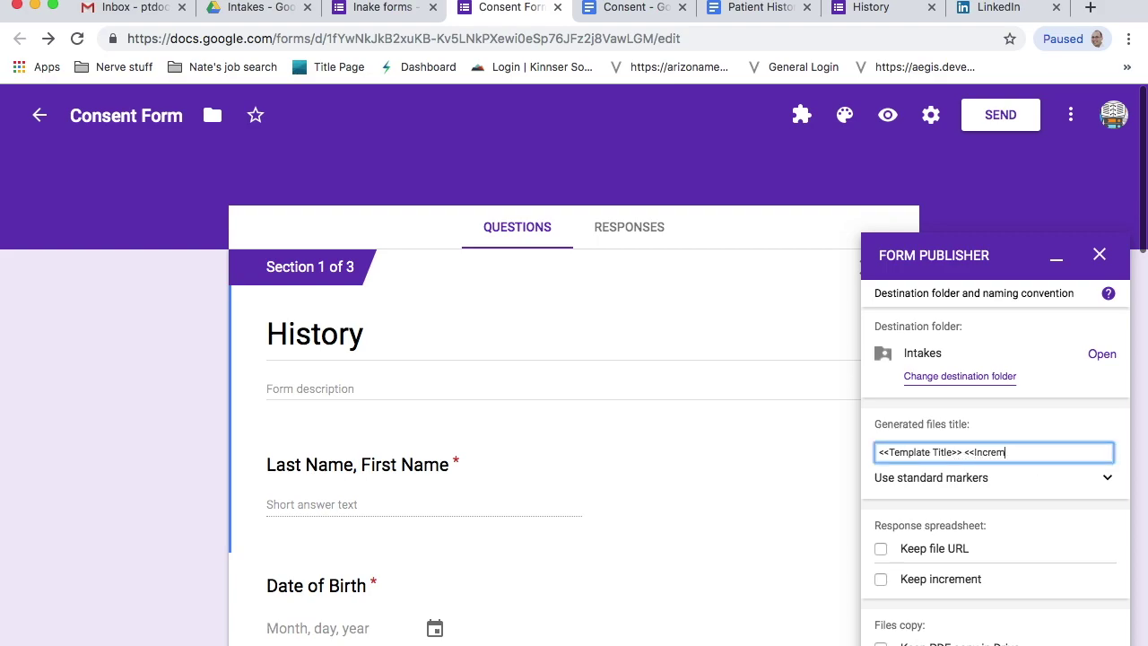
pyautogui.click(879, 452)
pyautogui.write('<<Last Name, First ')
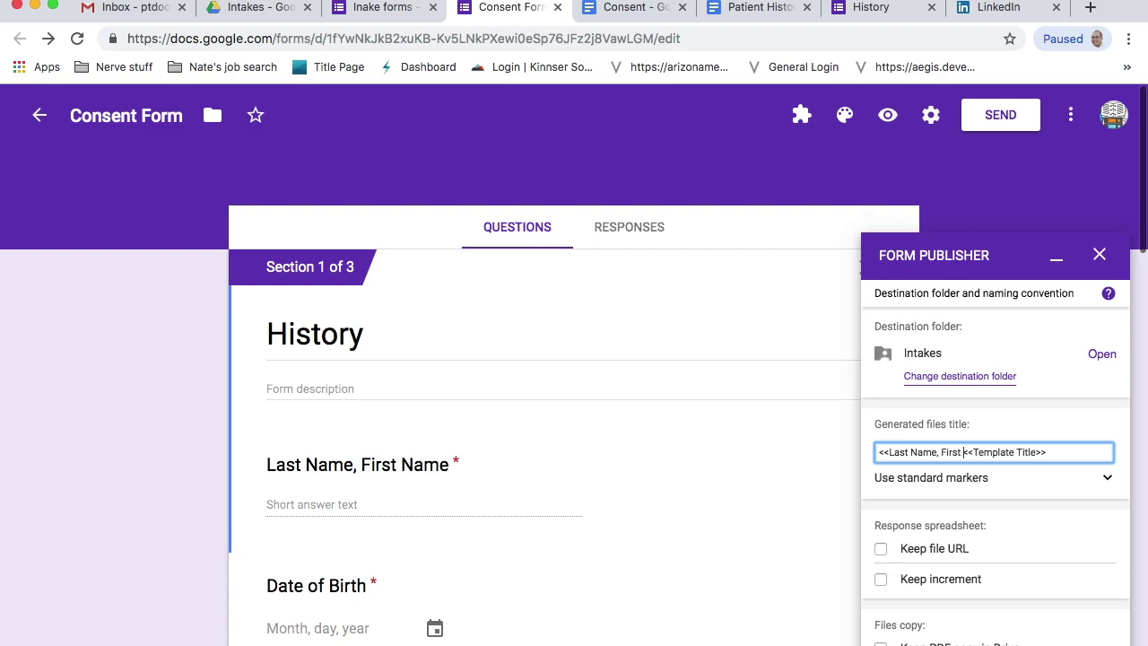
pyautogui.write('Name?>>')
pyautogui.press('BackSpace')
pyautogui.press('BackSpace')
pyautogui.press('BackSpace')
pyautogui.write('>>')
pyautogui.scroll(-1, 1001, 563)
pyautogui.click(881, 626)
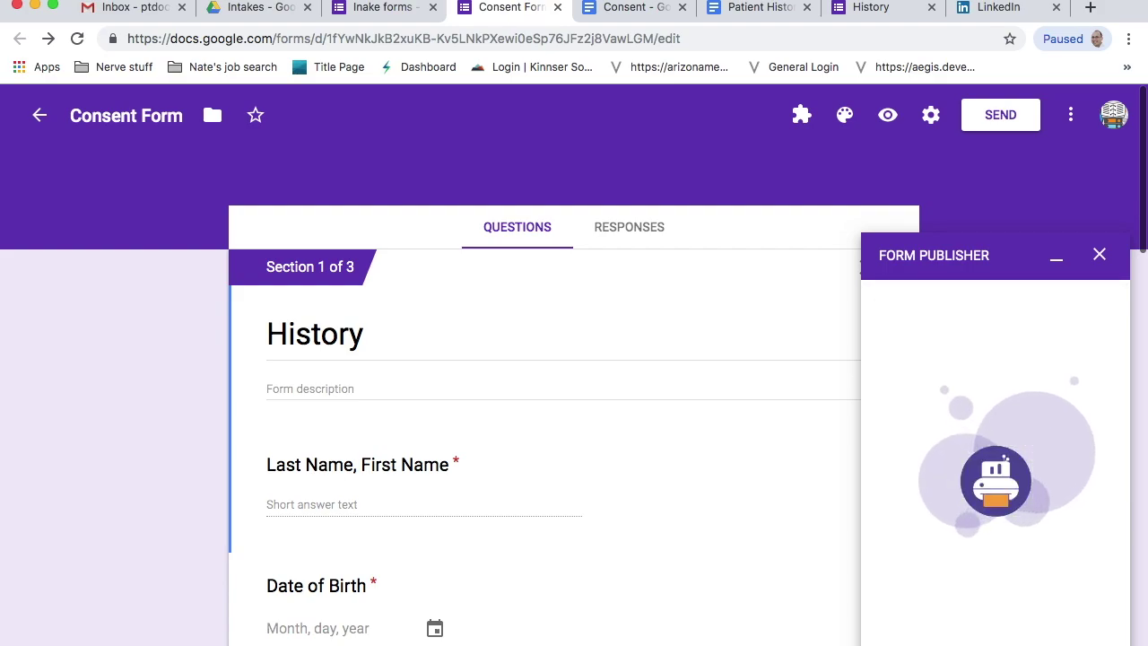
pyautogui.scroll(-3, 928, 421)
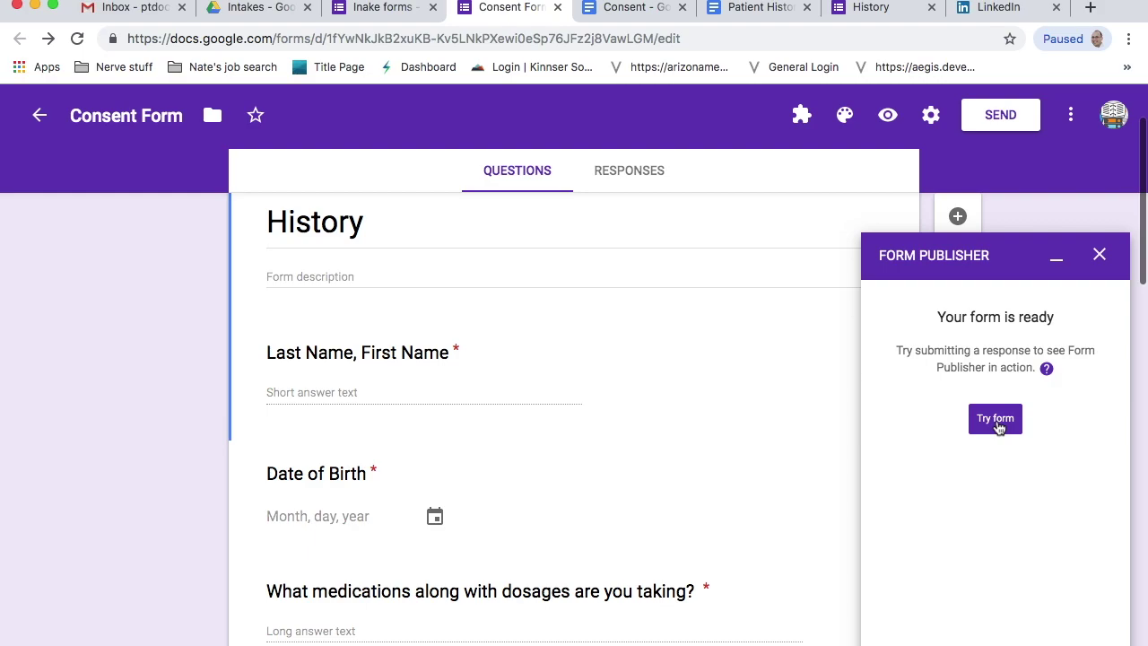
# - Close the Form Publisher panel, check the History recorded-response page, and open a live form preview
pyautogui.click(374, 13)
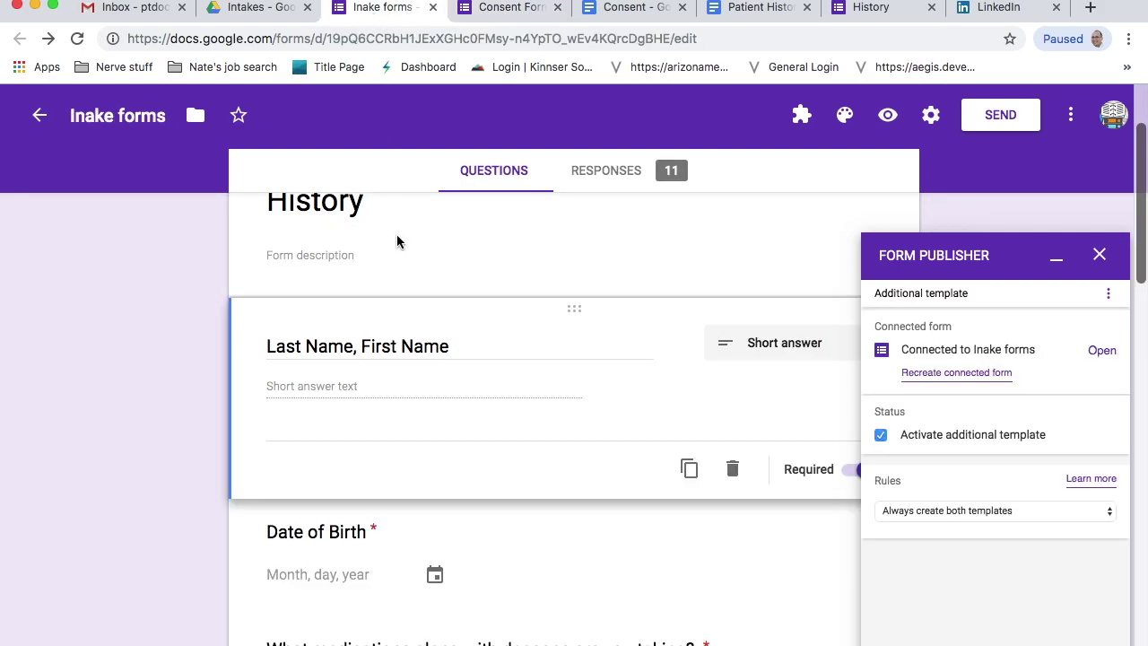
pyautogui.click(1100, 253)
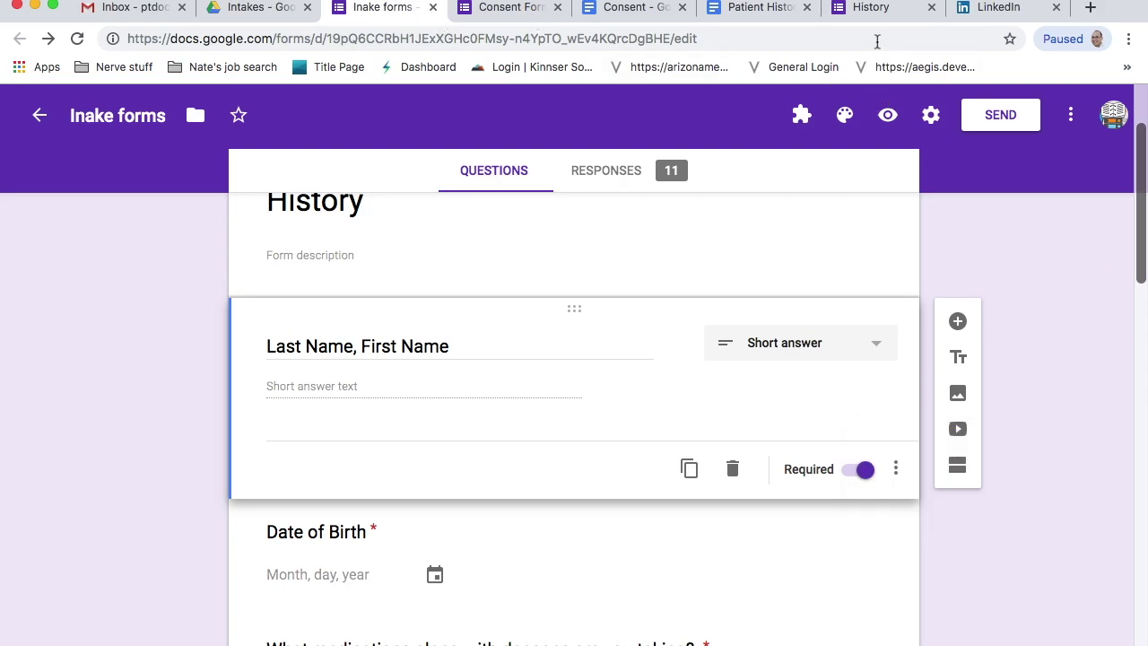
pyautogui.click(876, 18)
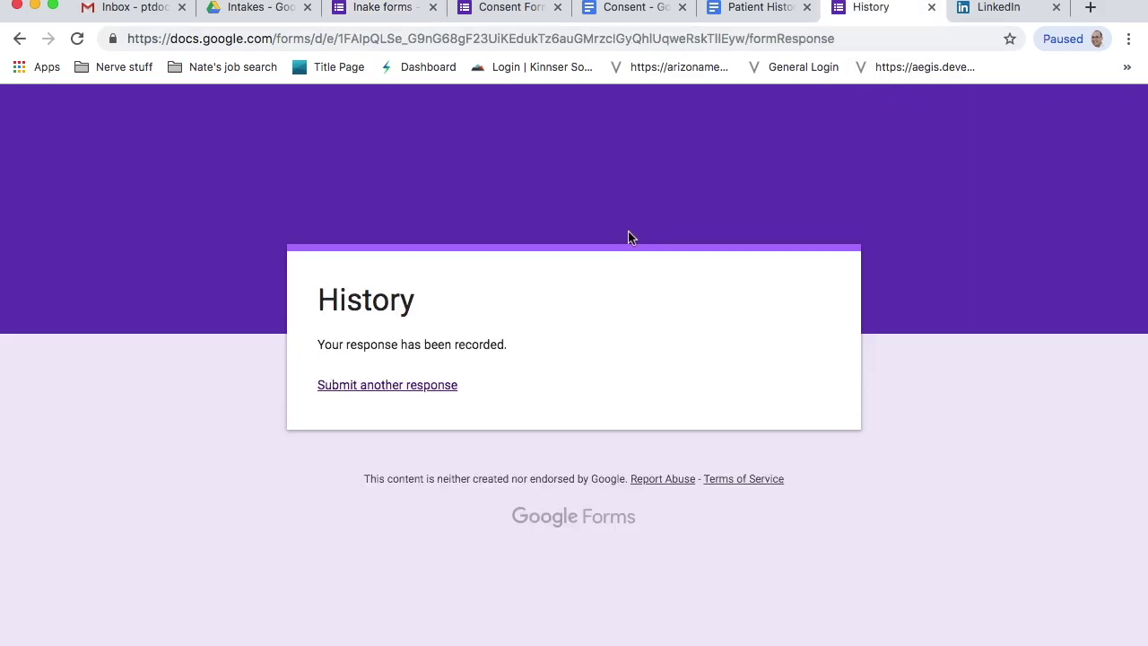
pyautogui.click(368, 12)
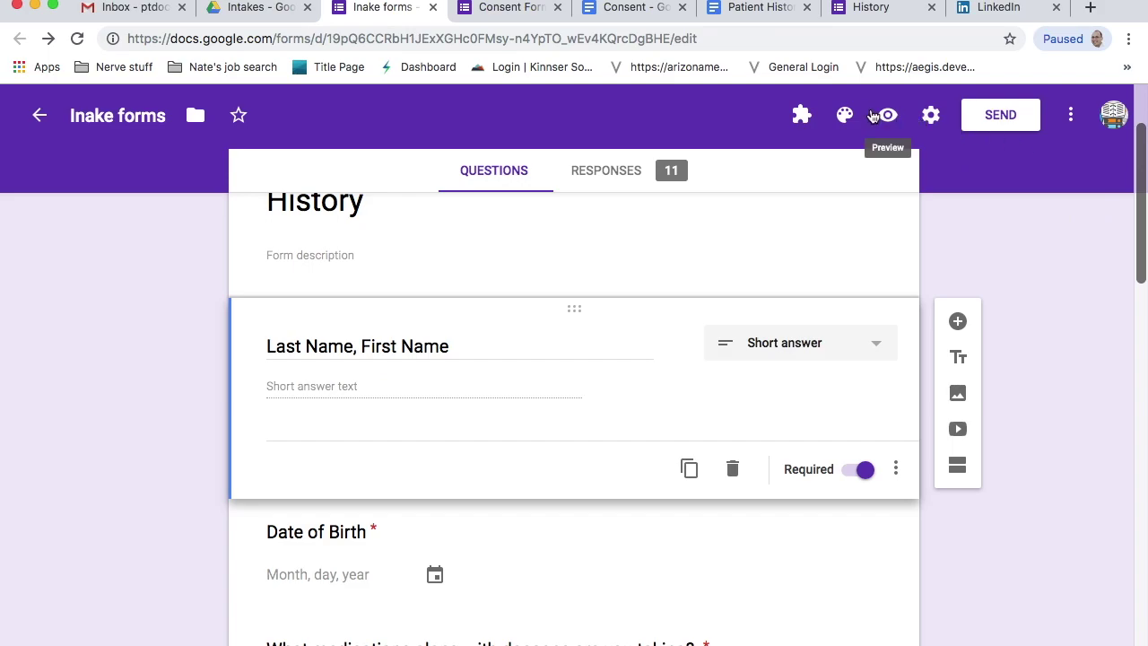
pyautogui.click(889, 117)
# - Enter the patient's name and set the date of birth to 05/30/2019
pyautogui.click(397, 448)
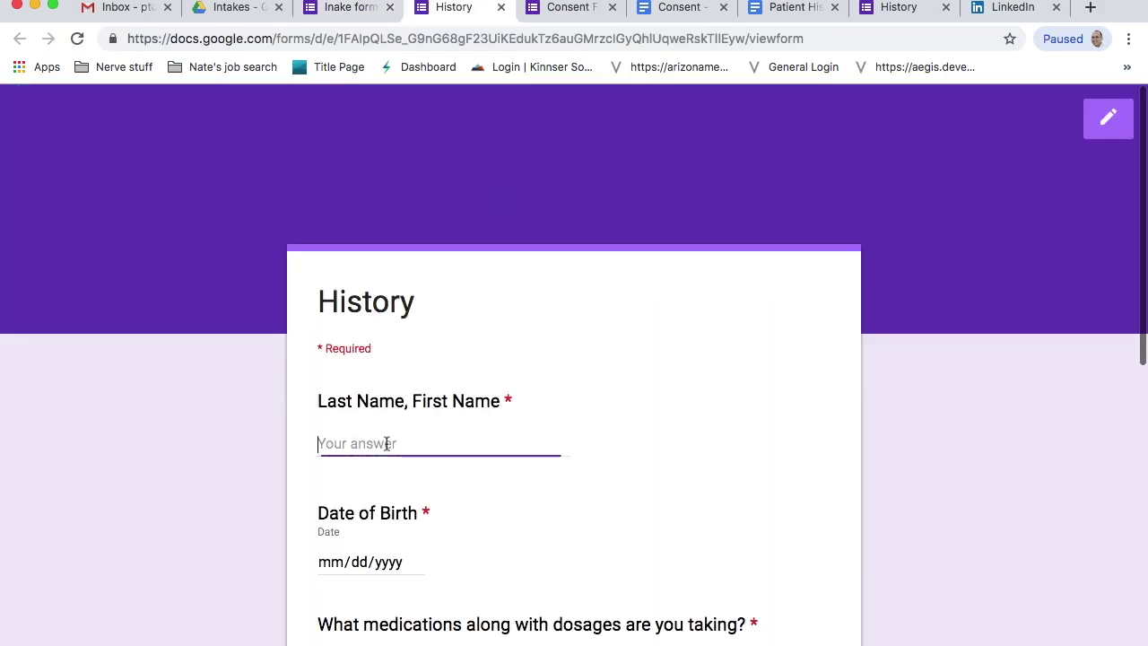
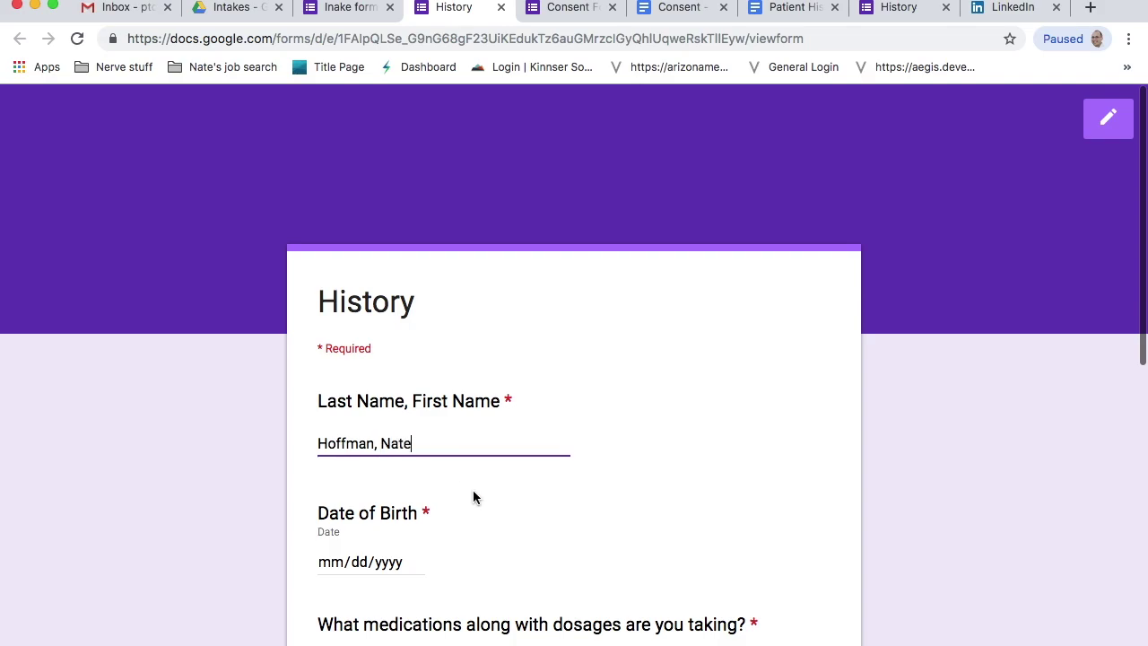
pyautogui.scroll(-2, 474, 498)
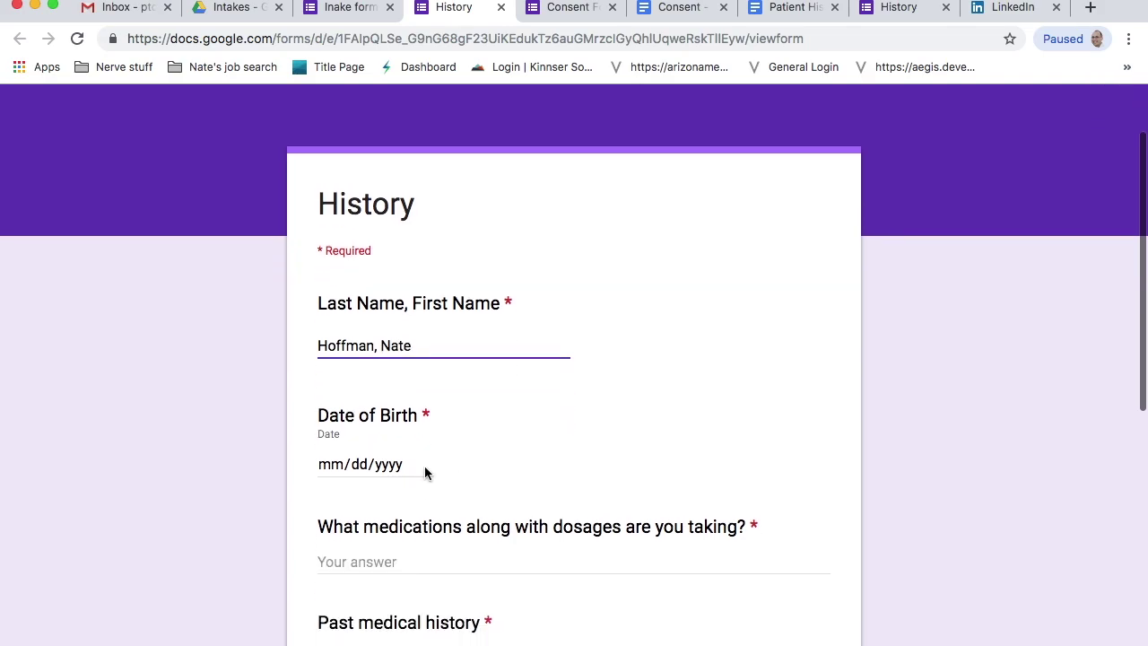
pyautogui.click(406, 465)
pyautogui.click(416, 465)
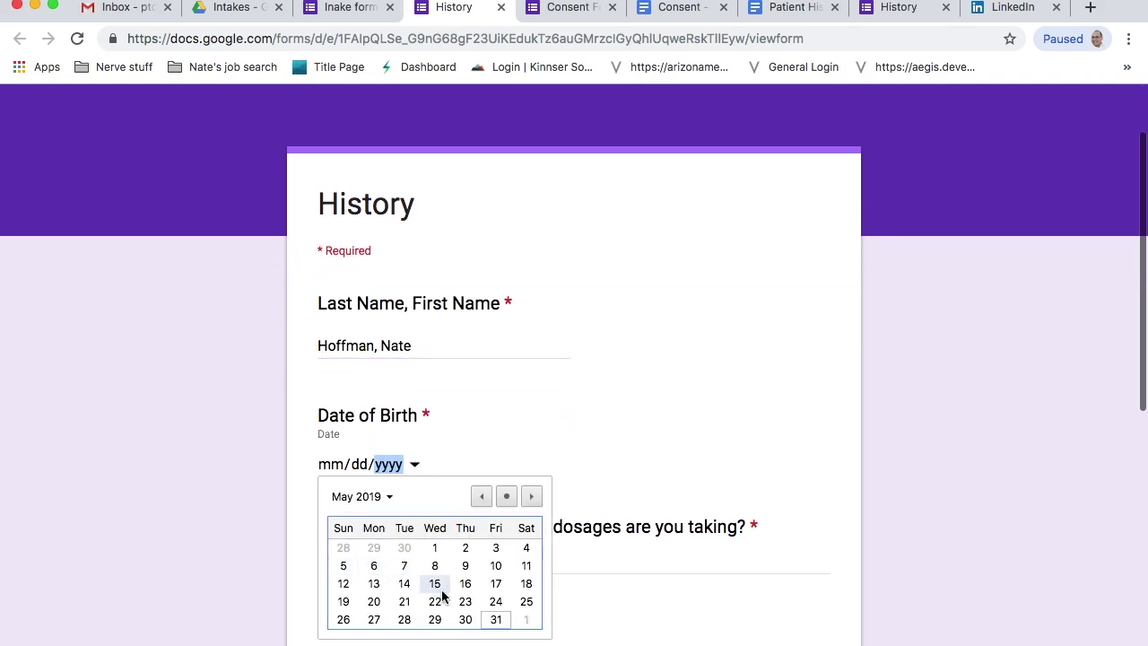
pyautogui.click(462, 619)
# - Enter Tylenol as the medication and tick Low back pain and Sitting
pyautogui.click(350, 558)
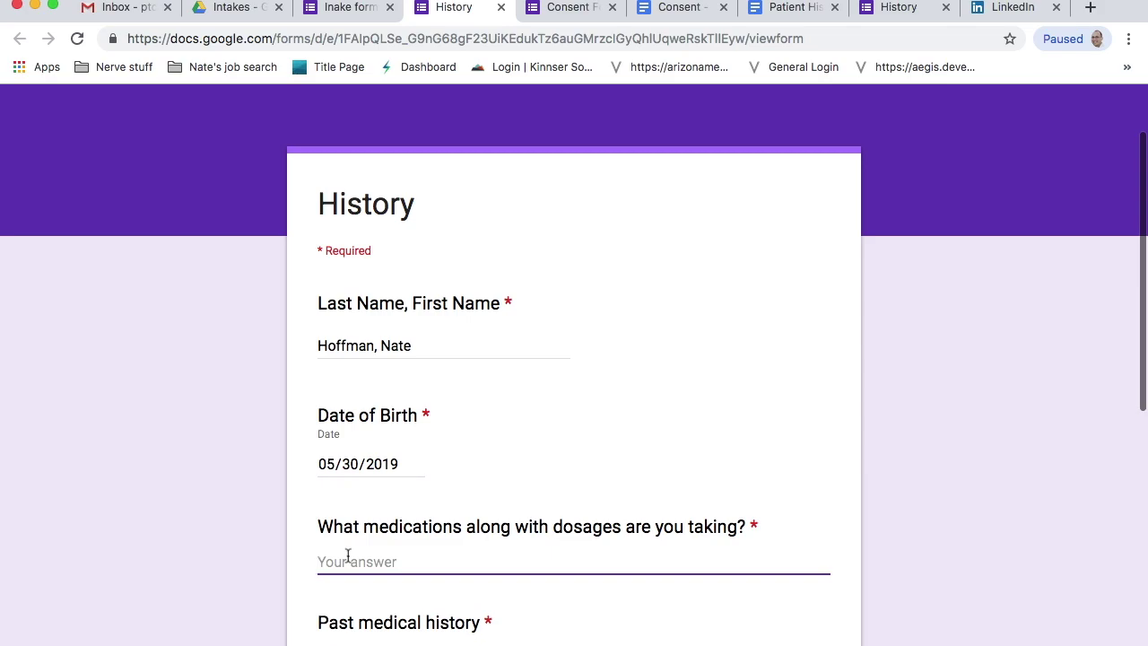
pyautogui.write('Tylenol')
pyautogui.scroll(-4, 339, 472)
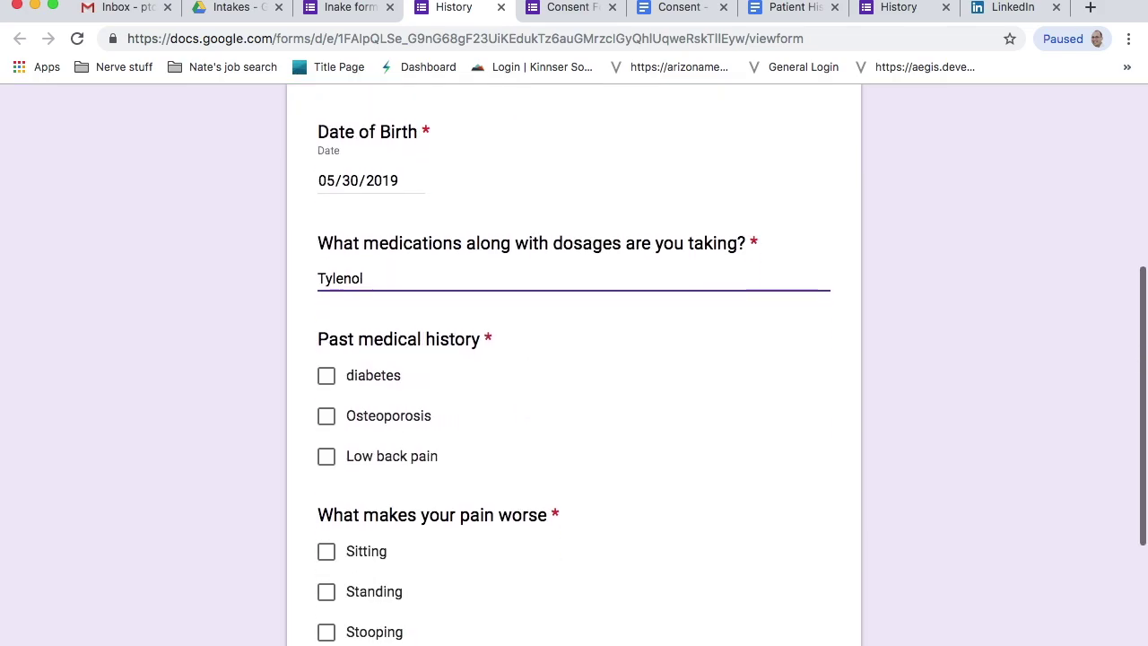
pyautogui.click(325, 454)
pyautogui.scroll(-1, 333, 514)
pyautogui.click(325, 521)
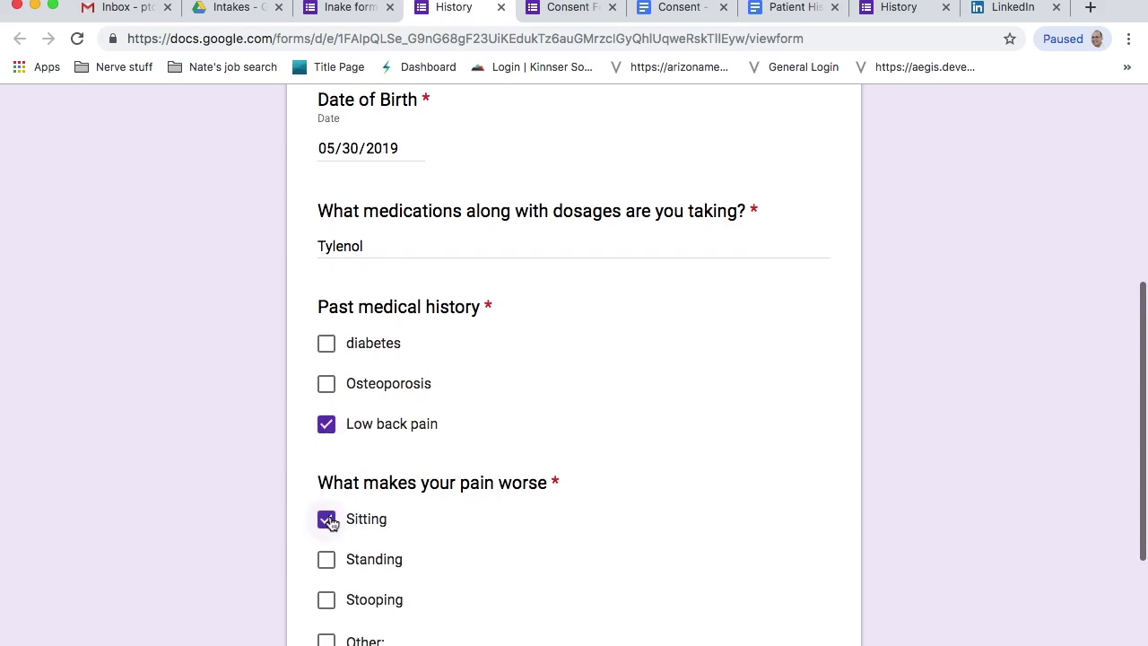
pyautogui.scroll(-3, 334, 516)
# - Sign the consent statement on the Consent form page
pyautogui.click(351, 469)
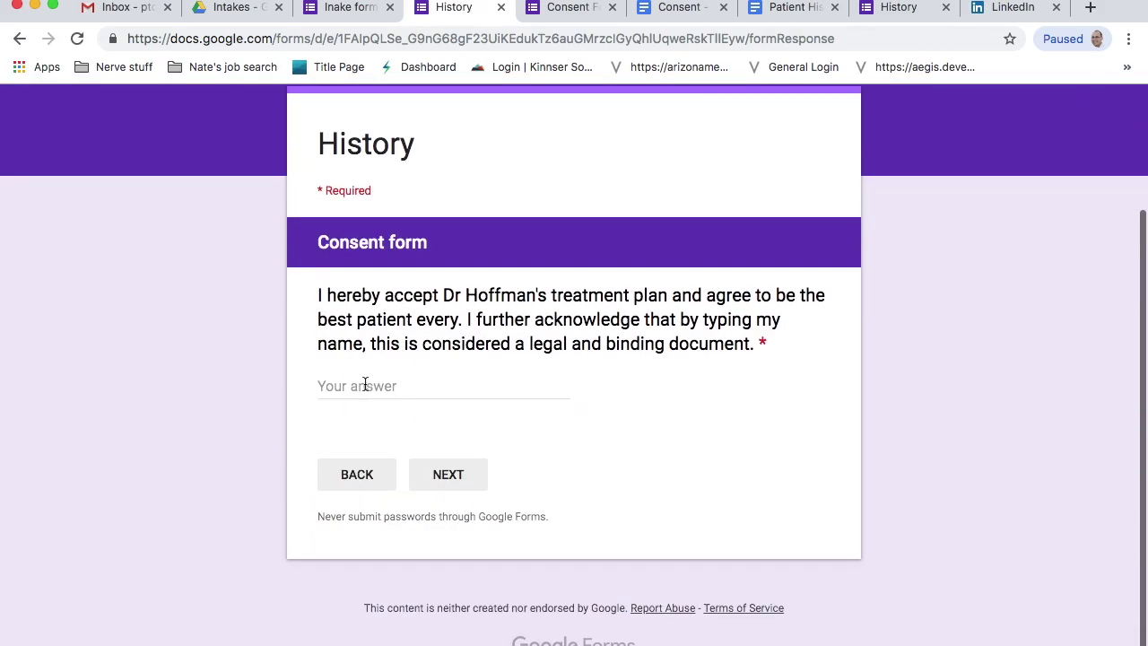
pyautogui.click(365, 386)
pyautogui.write('H. Natae')
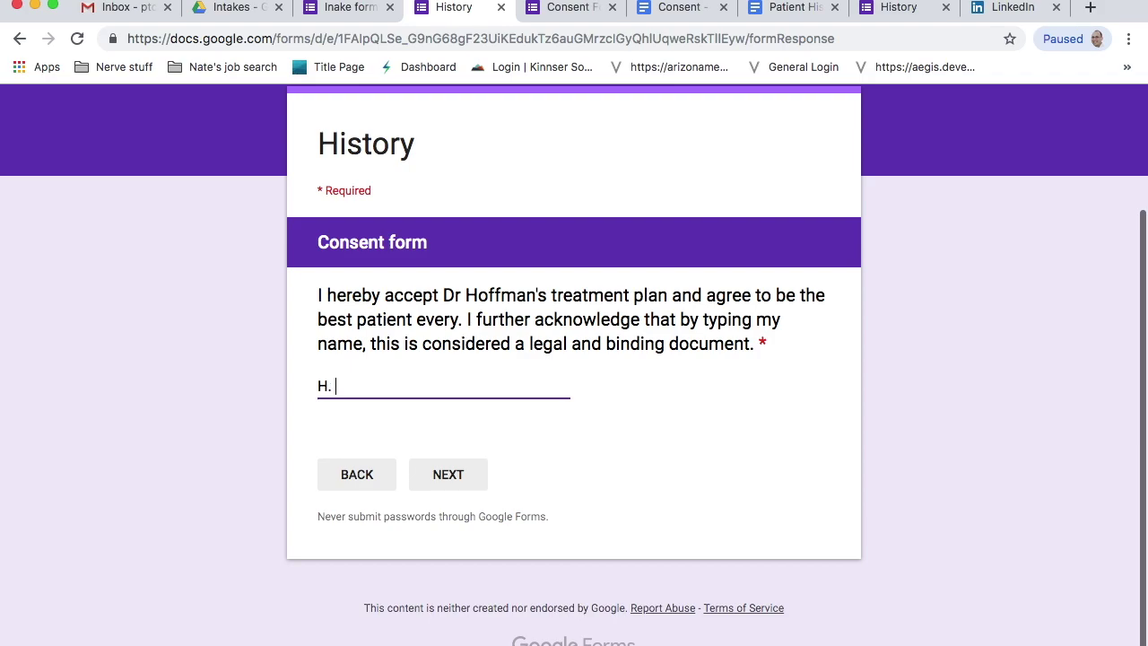
pyautogui.press('BackSpace')
pyautogui.press('BackSpace')
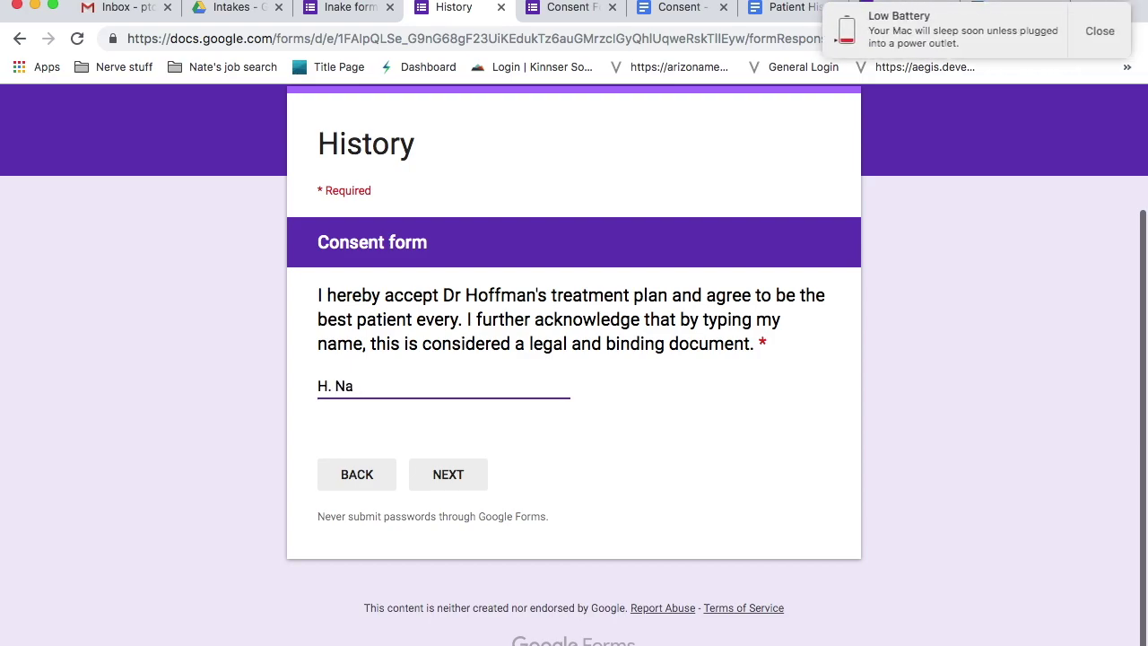
# - Sign the HIPAA acknowledgment, submit the response, and view the Intakes Drive folder
pyautogui.click(453, 478)
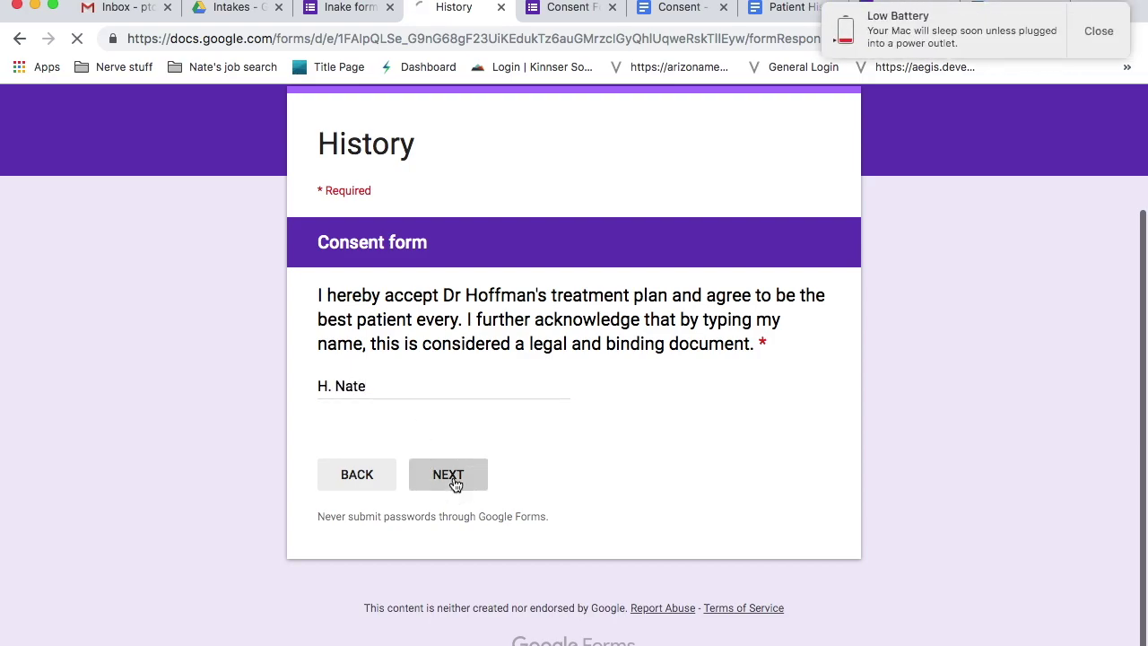
pyautogui.click(378, 457)
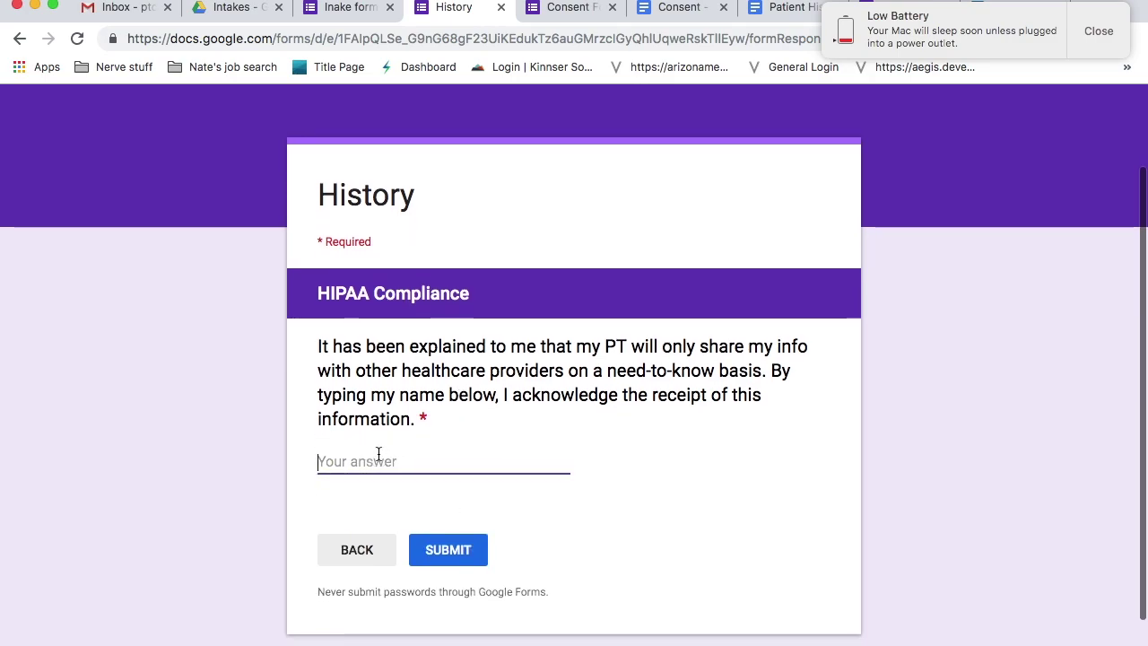
pyautogui.write('H. Nate')
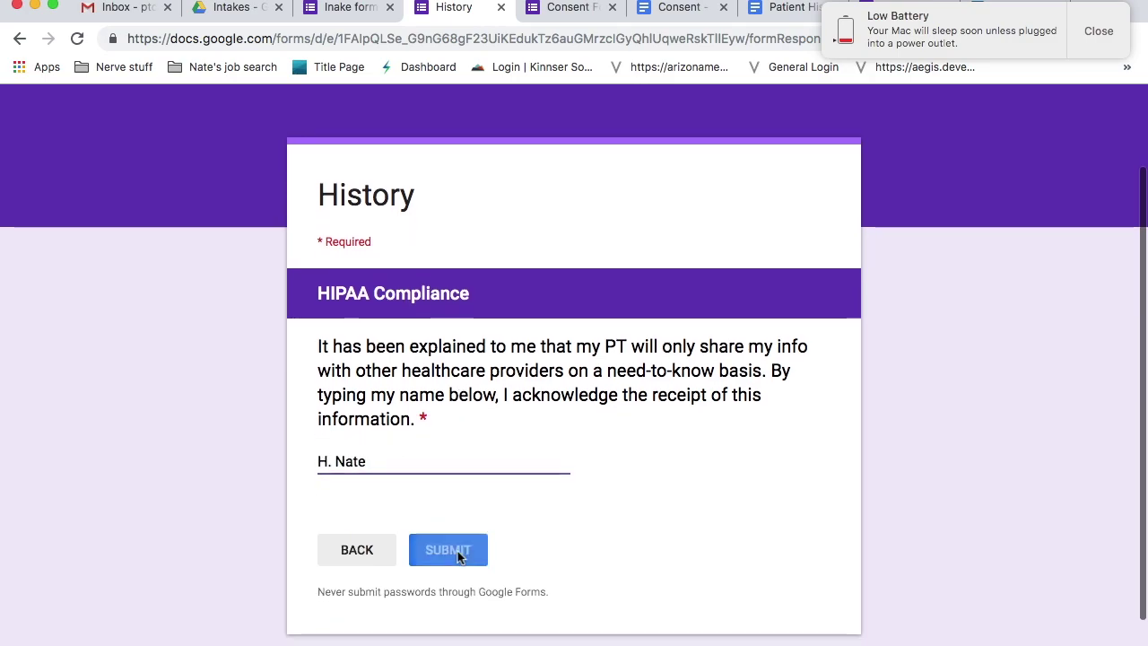
pyautogui.click(457, 551)
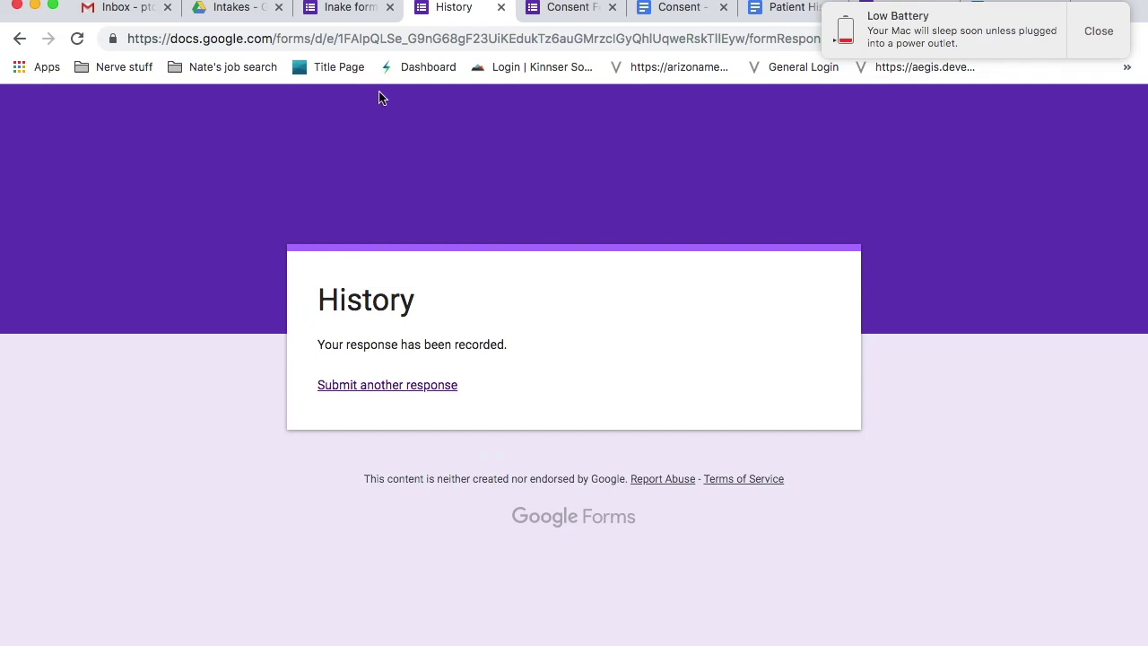
pyautogui.click(236, 7)
# - Move the old patient history doc and PDF in Intakes to the Trash
pyautogui.click(324, 259)
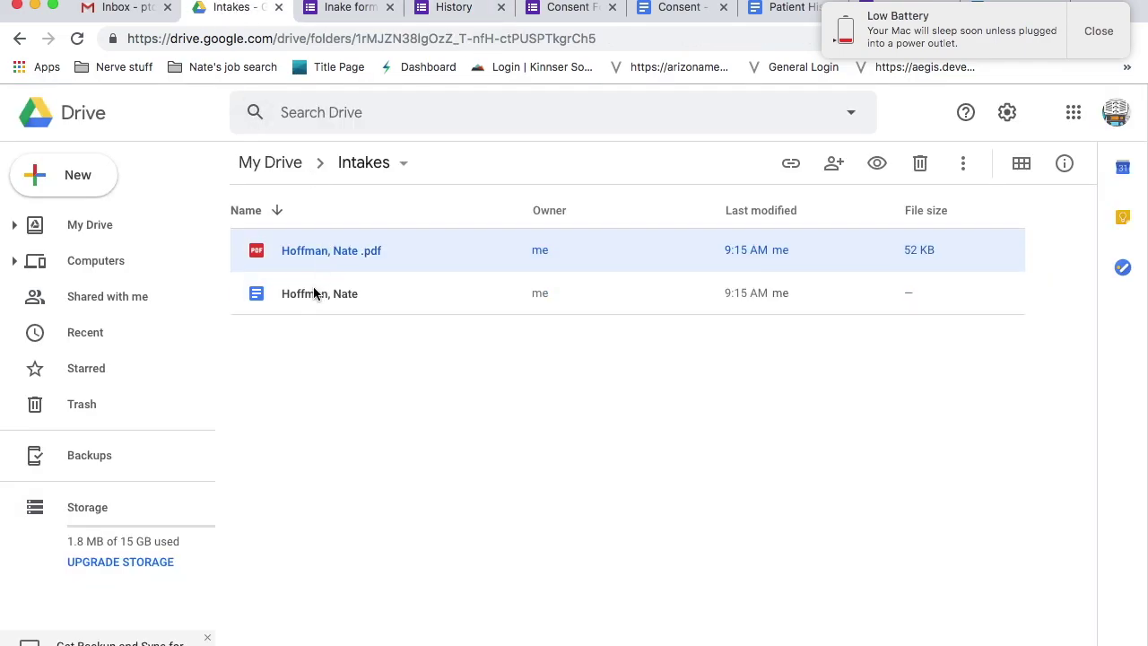
pyautogui.click(309, 293)
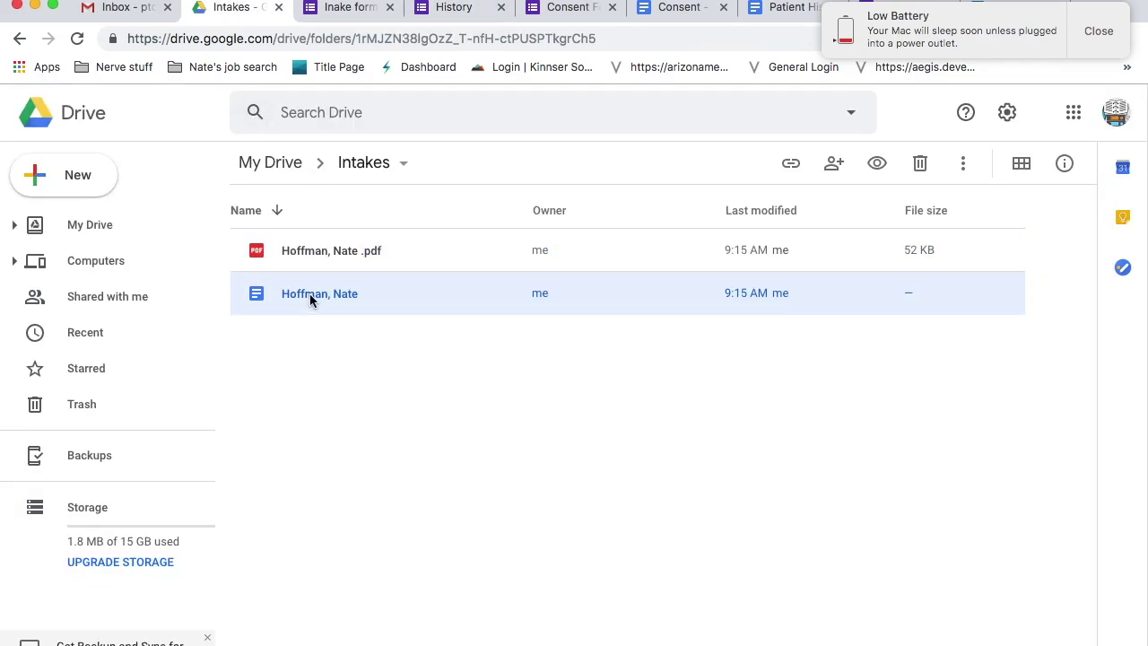
pyautogui.keyDown('shift'); pyautogui.click(325, 251); pyautogui.keyUp('shift')
pyautogui.moveTo(325, 250); pyautogui.dragTo(64, 404)
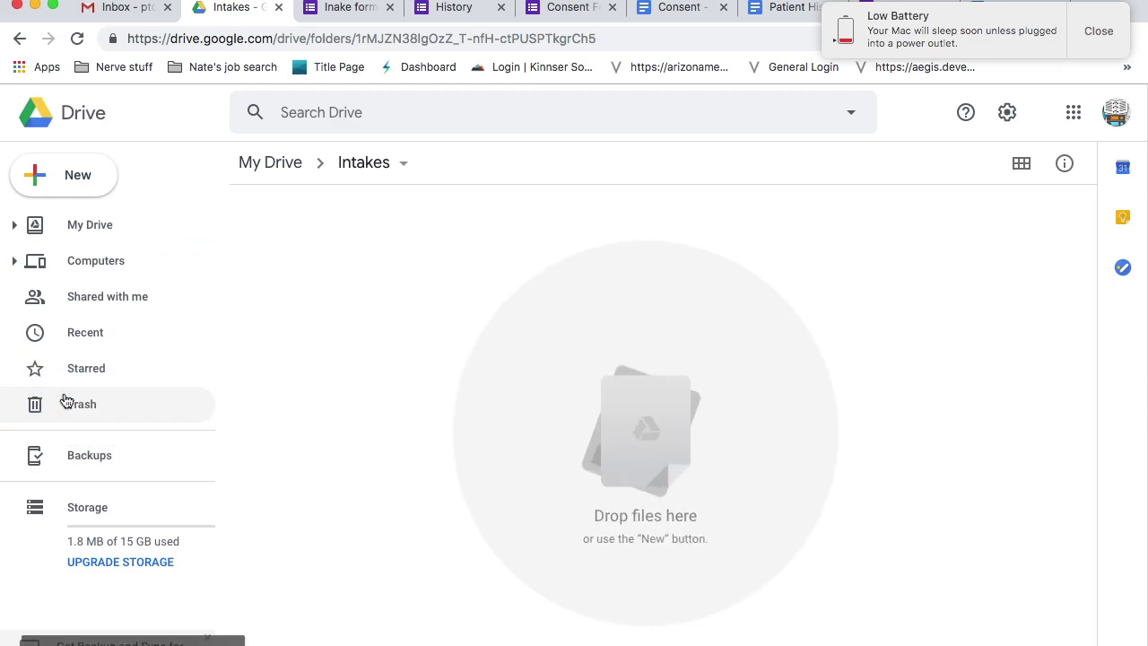
# - Reload the Intakes folder to show the newly generated patient-named doc and 52 KB PDF
pyautogui.click(342, 169)
pyautogui.click(769, 294)
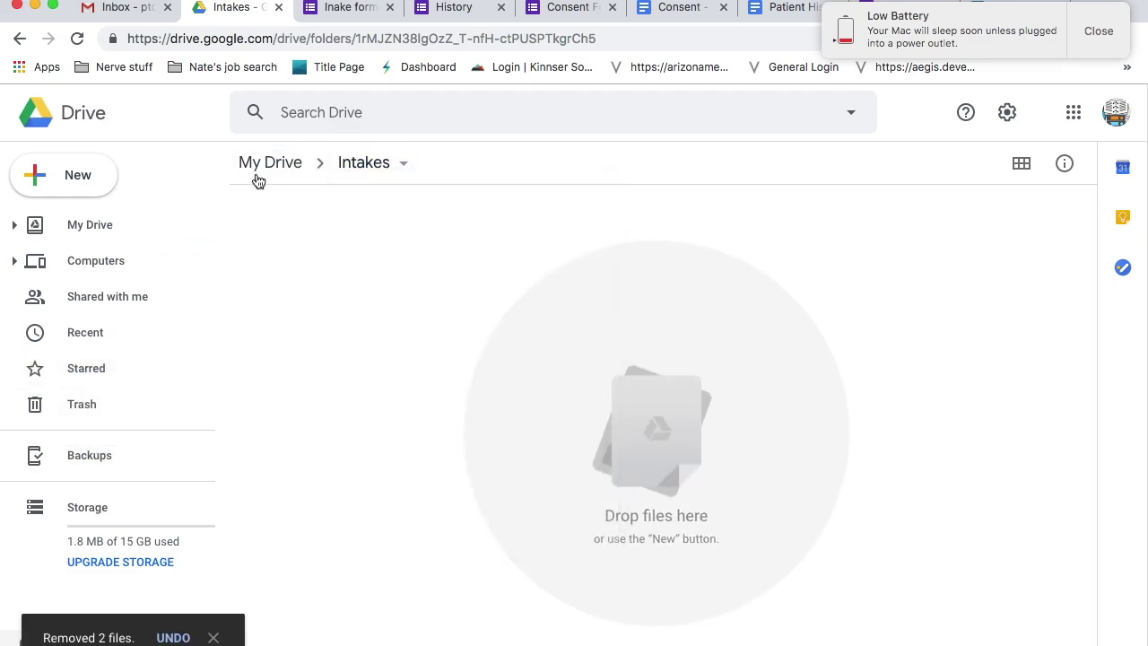
pyautogui.press('super+r')
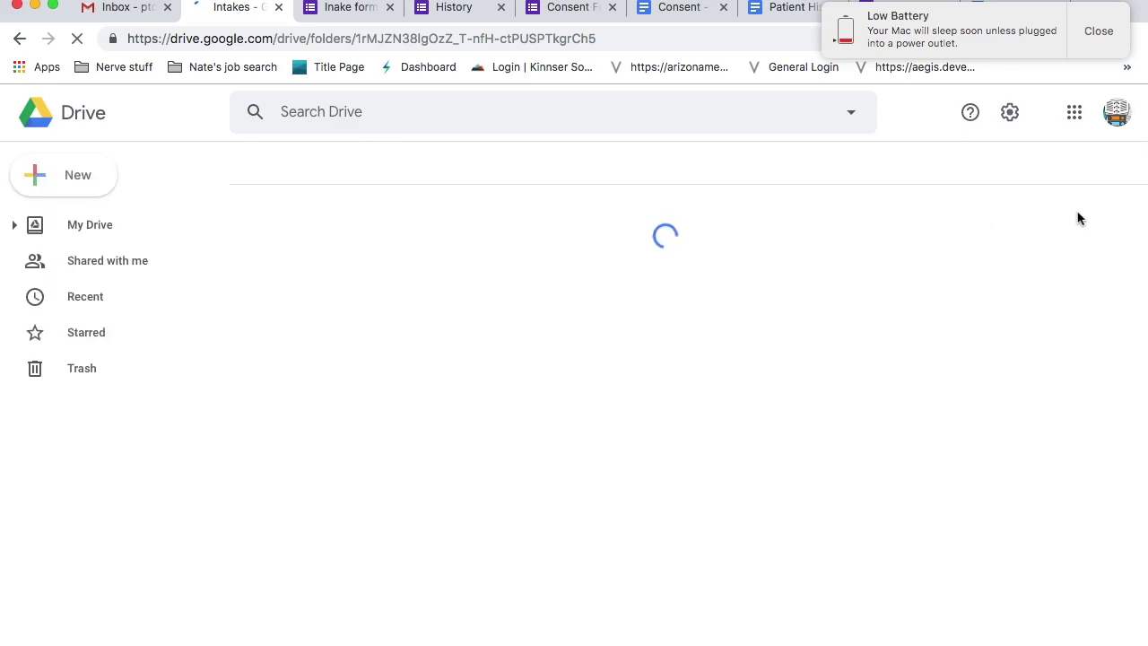
pyautogui.click(1102, 30)
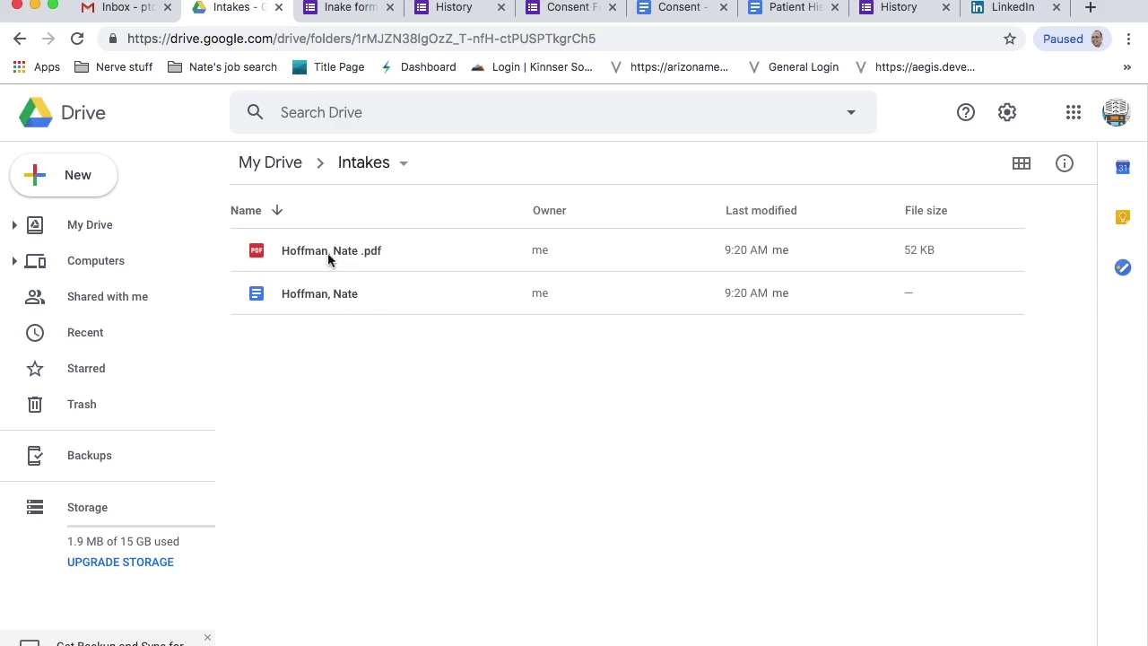
# - Preview the generated Patient History PDF and the new 49 KB Consent Form PDF
pyautogui.doubleClick(320, 258)
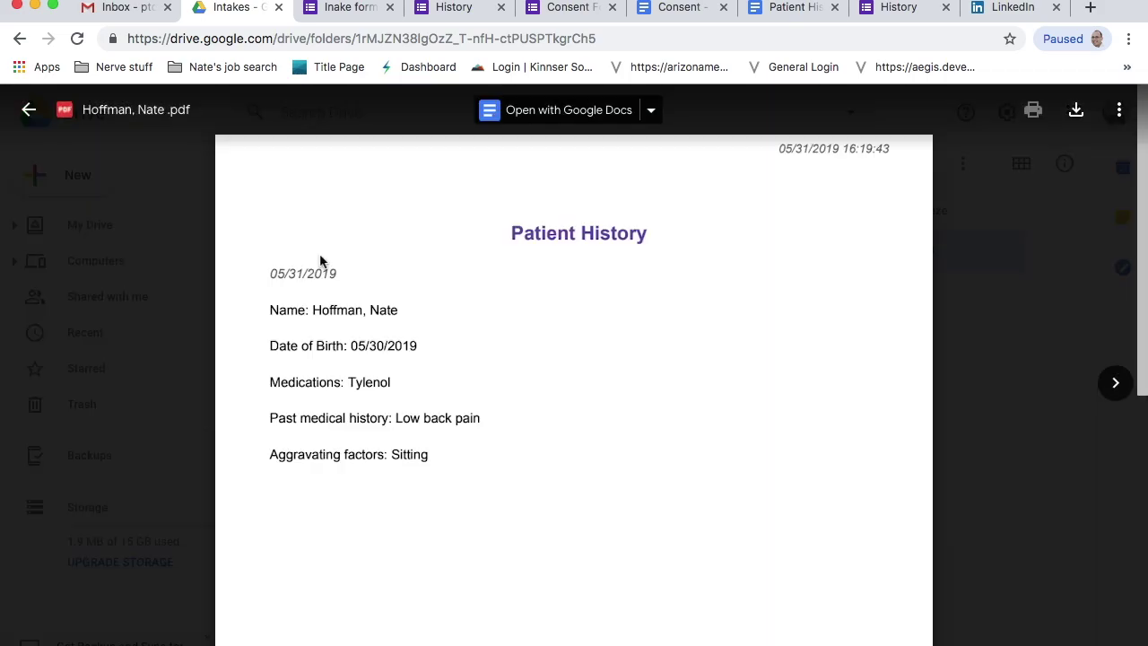
pyautogui.click(98, 281)
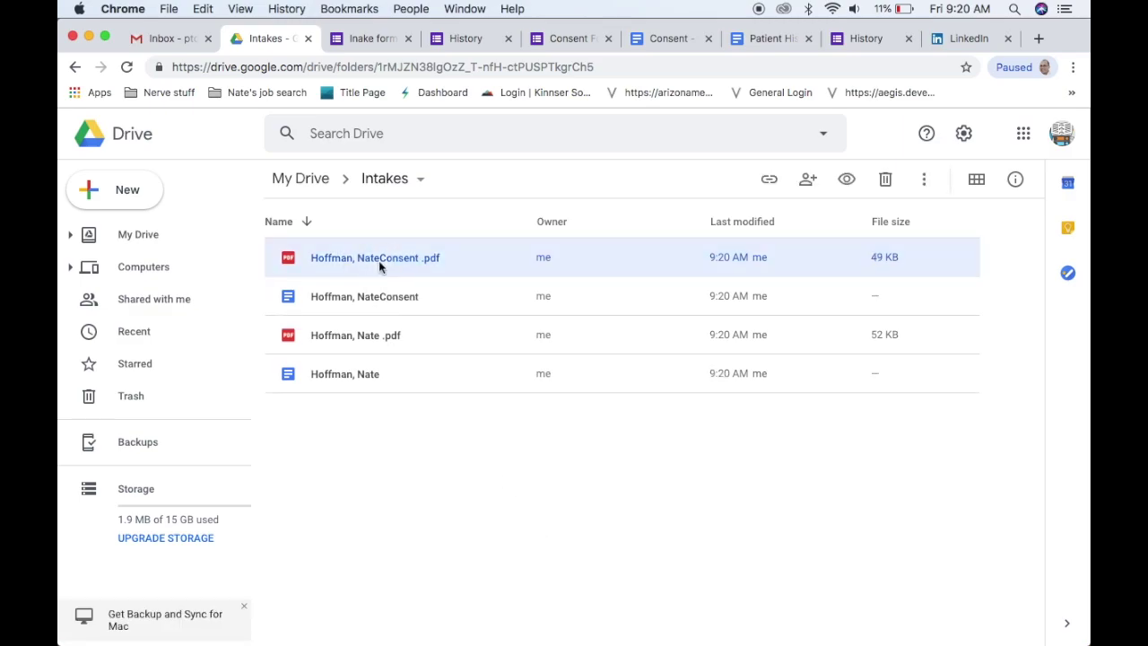
pyautogui.doubleClick(379, 261)
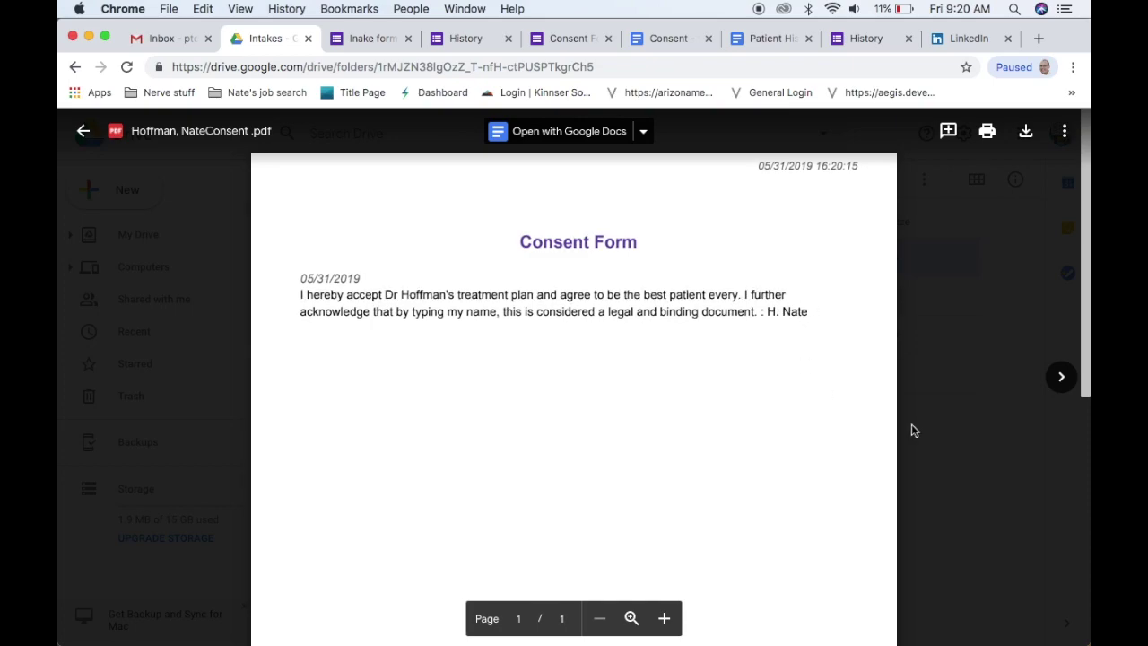
pyautogui.click(992, 362)
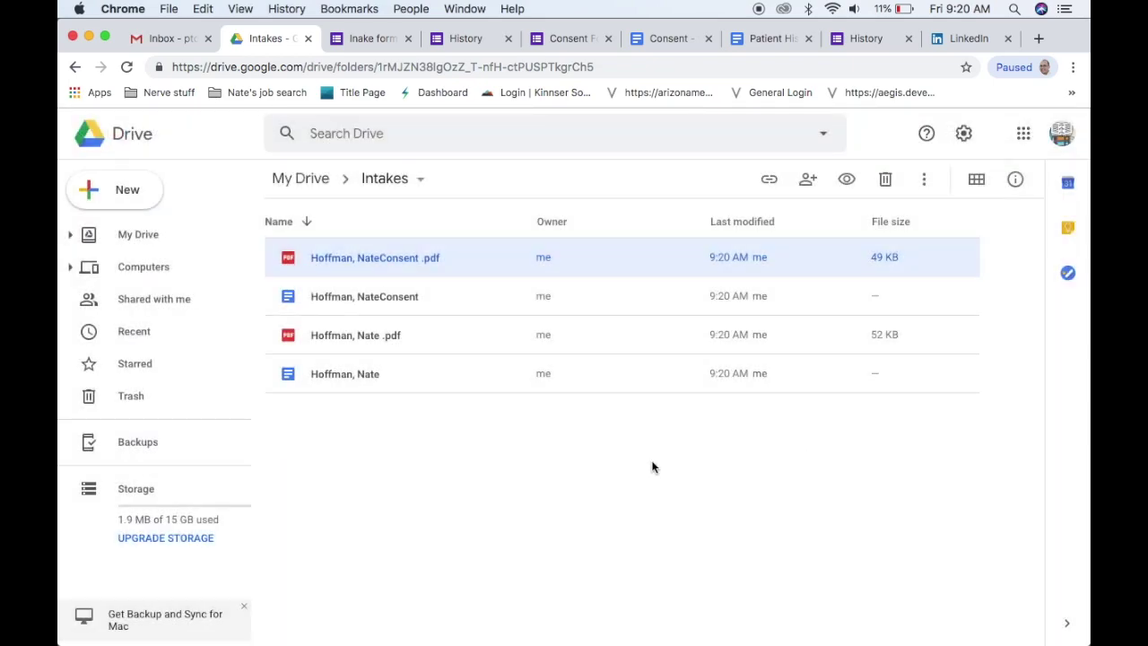